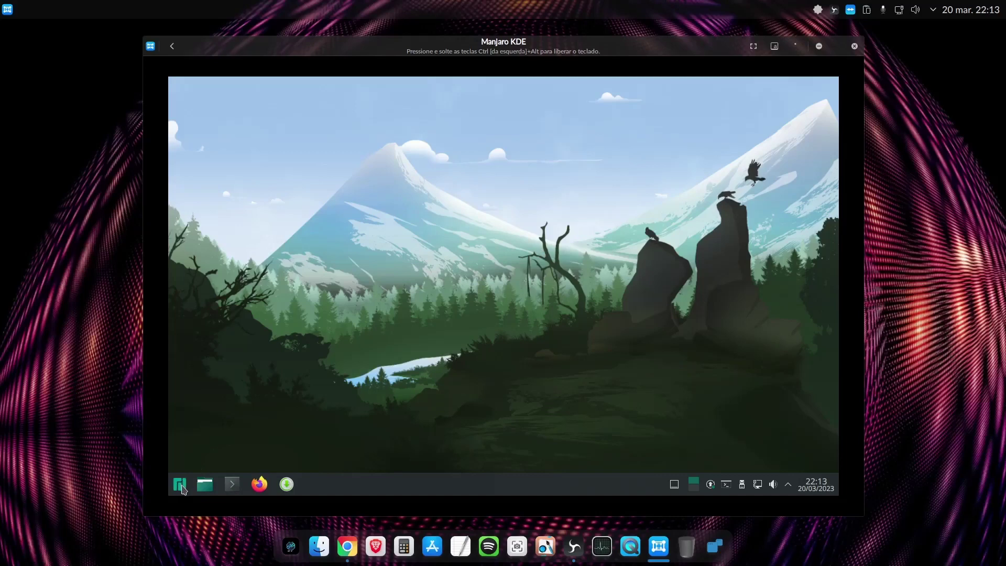
# Search the application launcher for the Manjaro installer and start Install Manjaro Linux
pyautogui.click(183, 489)
pyautogui.click(349, 151)
pyautogui.click(180, 485)
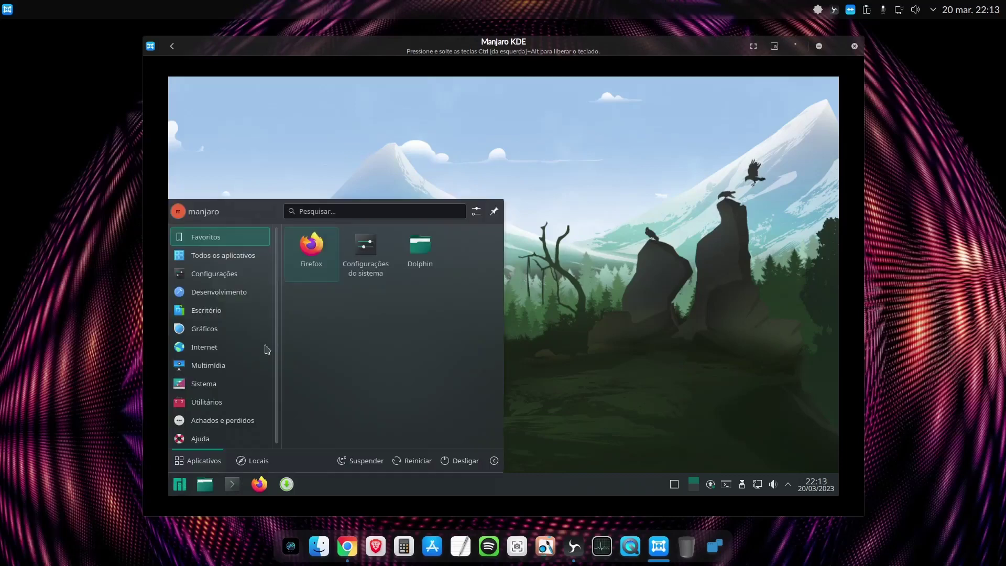
pyautogui.click(332, 212)
pyautogui.write('i')
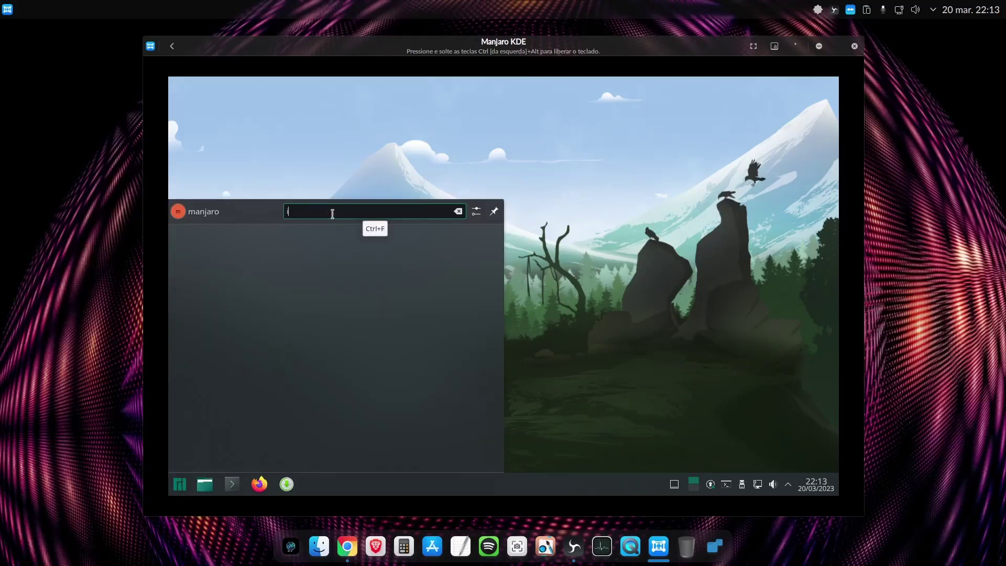
pyautogui.write('nn')
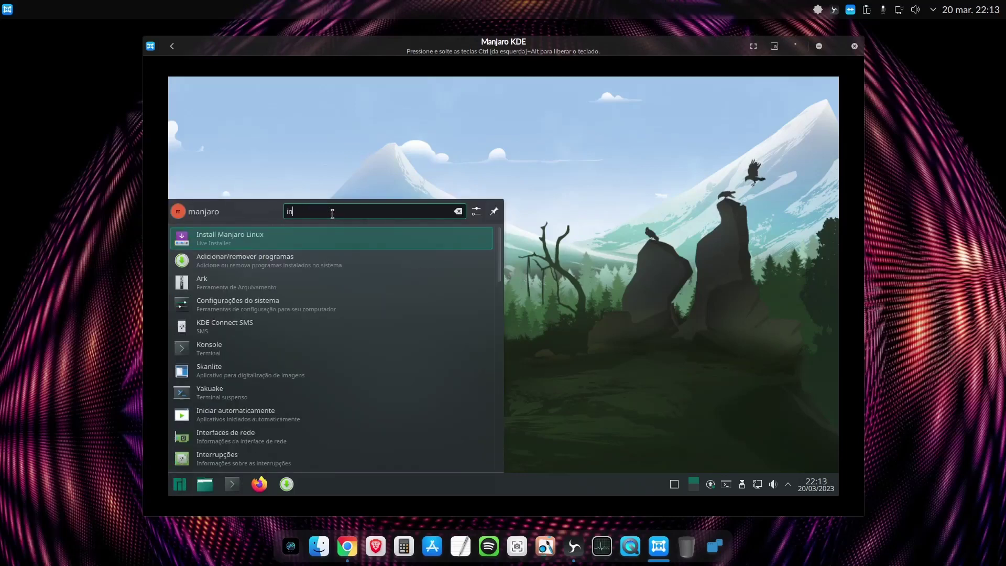
pyautogui.click(237, 241)
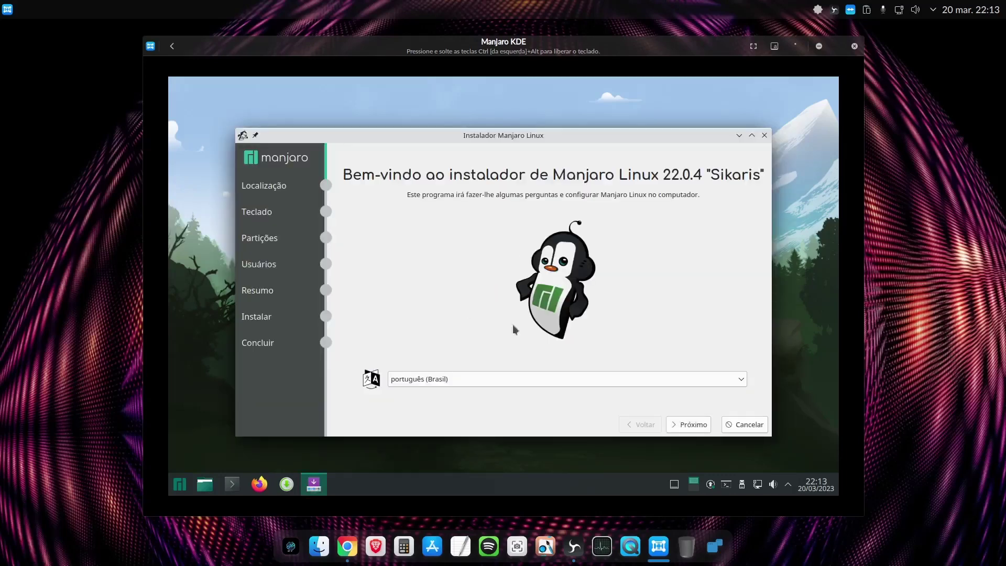
# Accept português (Brasil) as the installer language and America / Sao Paulo as the location
pyautogui.click(688, 425)
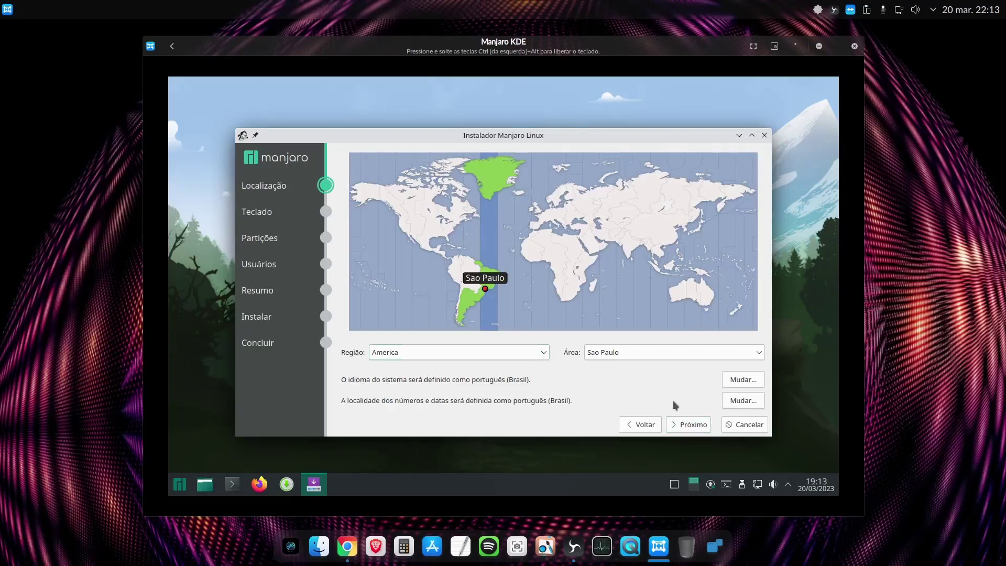
pyautogui.click(688, 428)
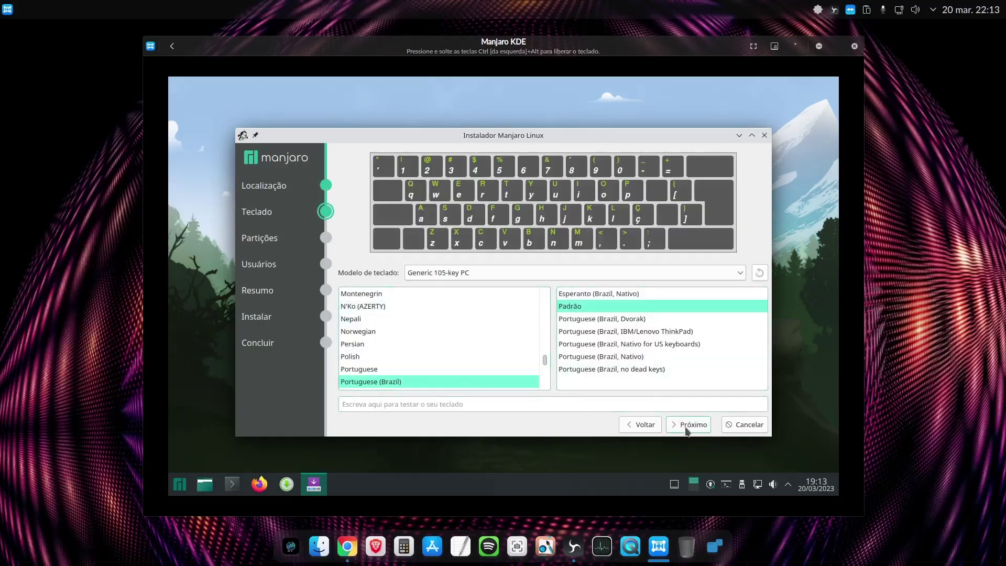
# Test the ç key with the Portuguese (Brazil) layout, then accept it and erase disk vda with no swap and ext4
pyautogui.click(634, 399)
pyautogui.write('lç')
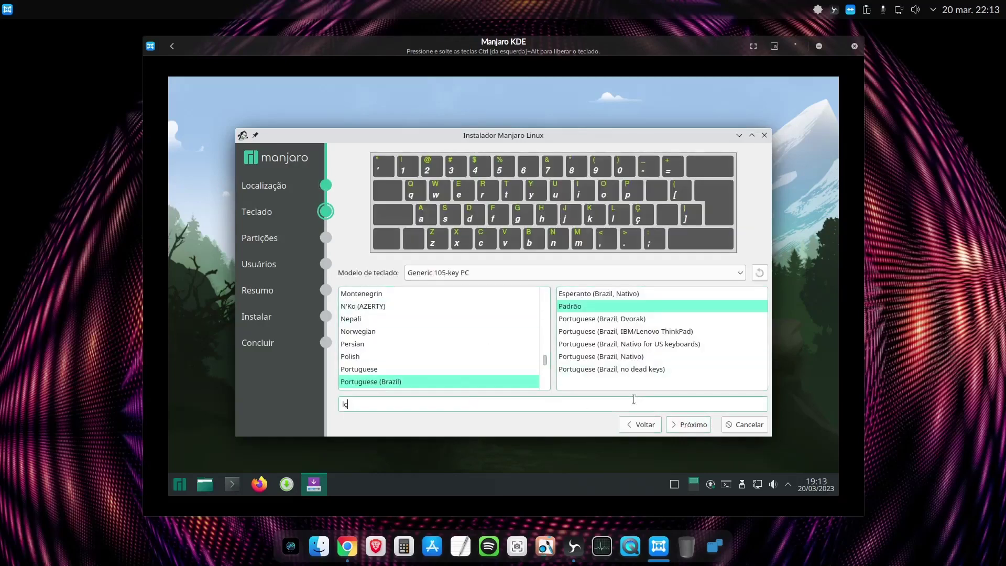
pyautogui.write('ççç')
pyautogui.press('BackSpace')
pyautogui.press('BackSpace')
pyautogui.press('BackSpace')
pyautogui.write('ç')
pyautogui.press('BackSpace')
pyautogui.click(688, 429)
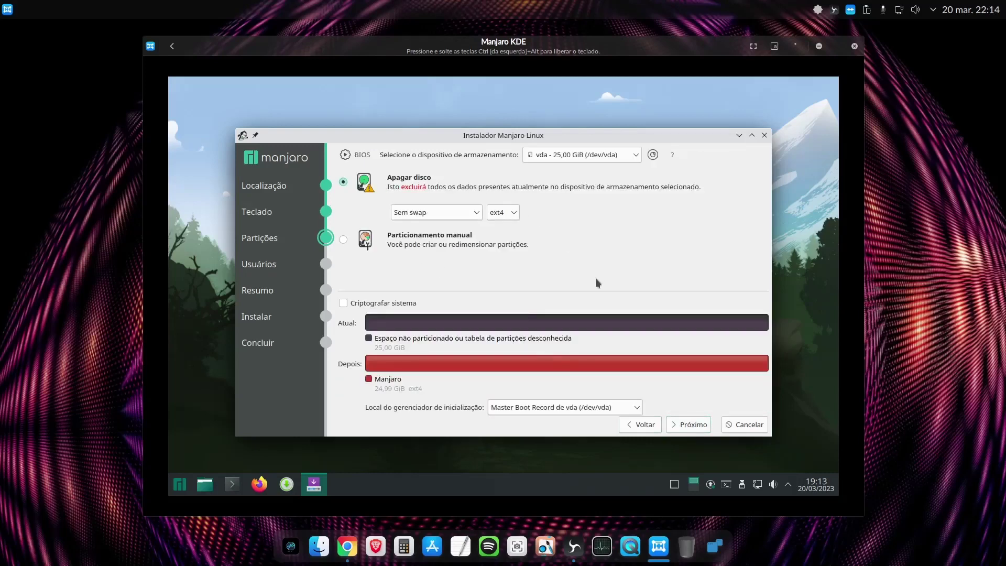
pyautogui.click(693, 427)
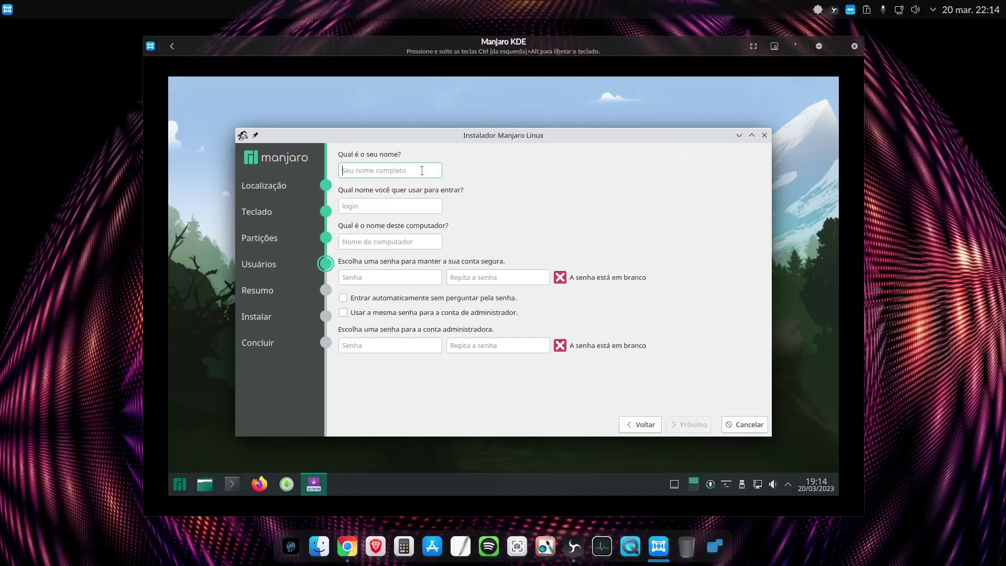
# Enter LinuxWork as the user's name and set the computer name to linuxwork
pyautogui.write('Linux')
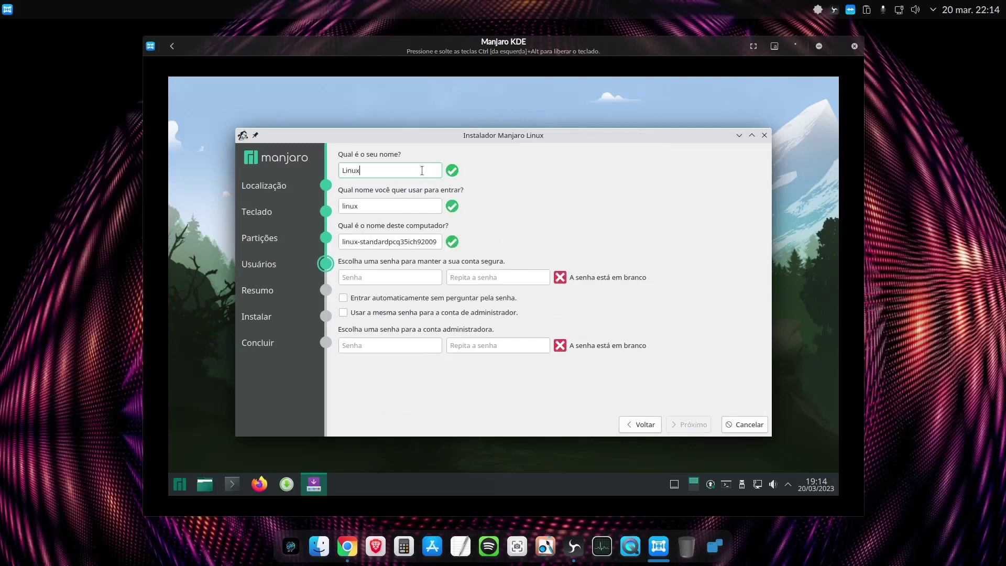
pyautogui.write('Work')
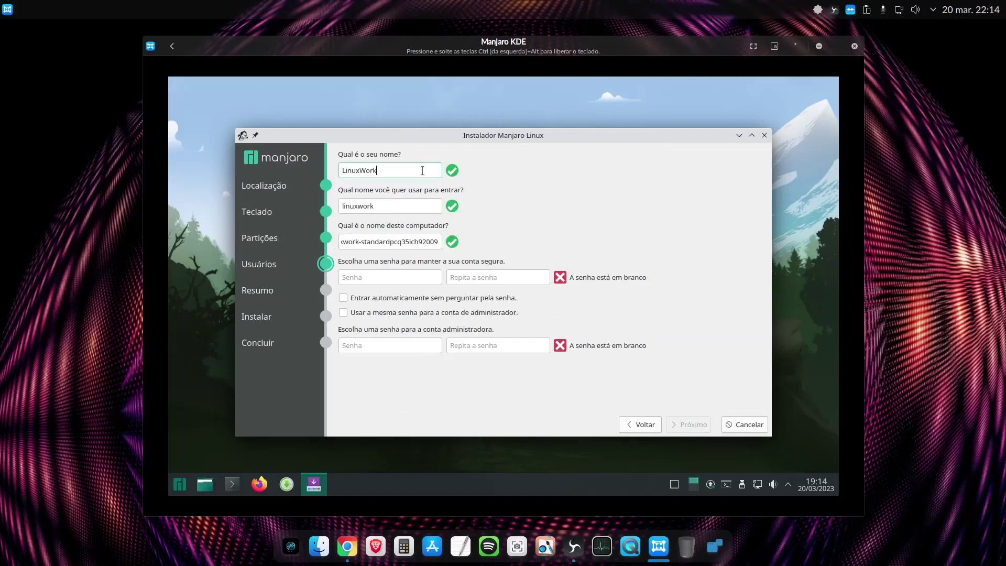
pyautogui.moveTo(342, 241); pyautogui.dragTo(473, 242)
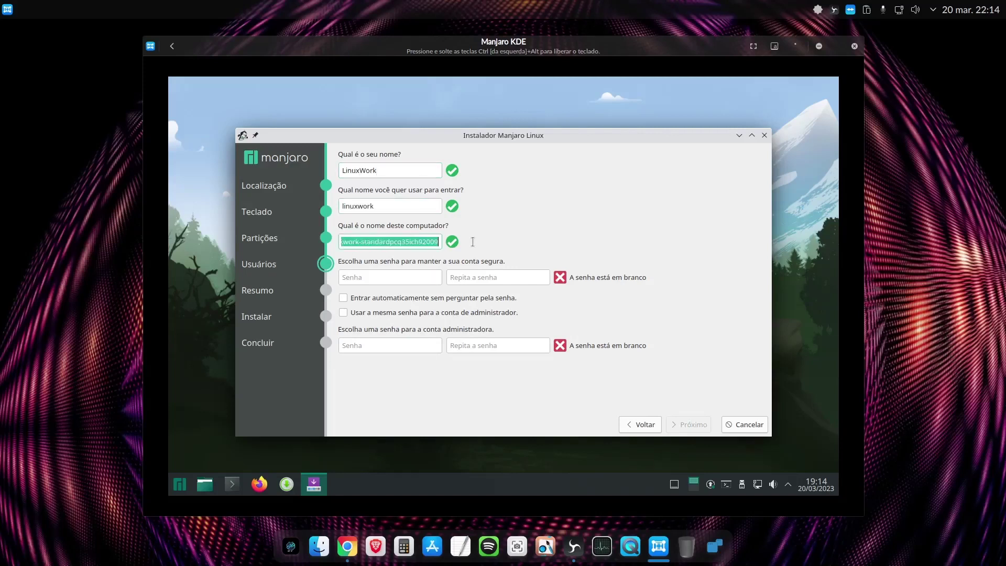
pyautogui.write('linuxwork')
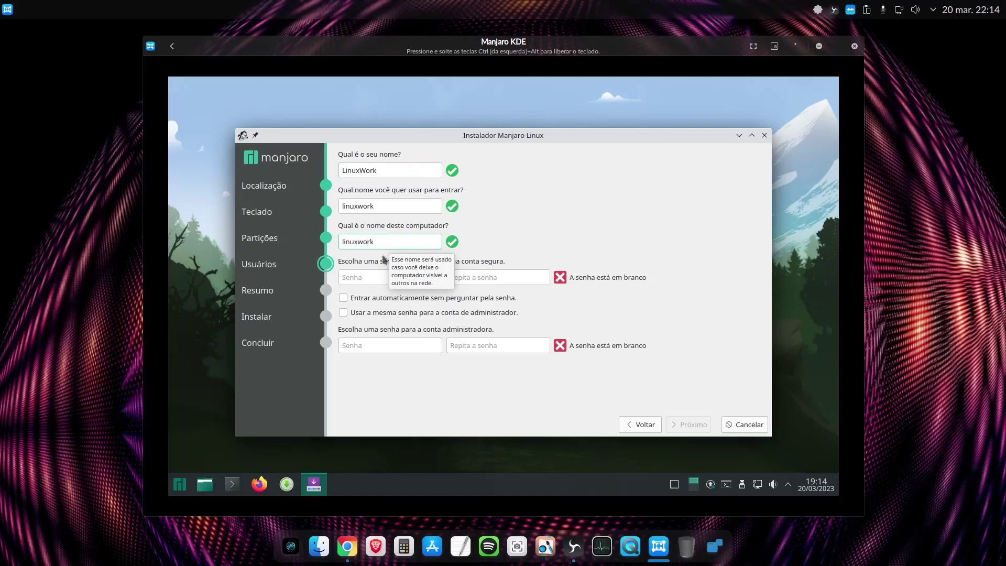
# Enter and repeat the account password, use the same password for the administrator account, and continue to the summary
pyautogui.click(355, 278)
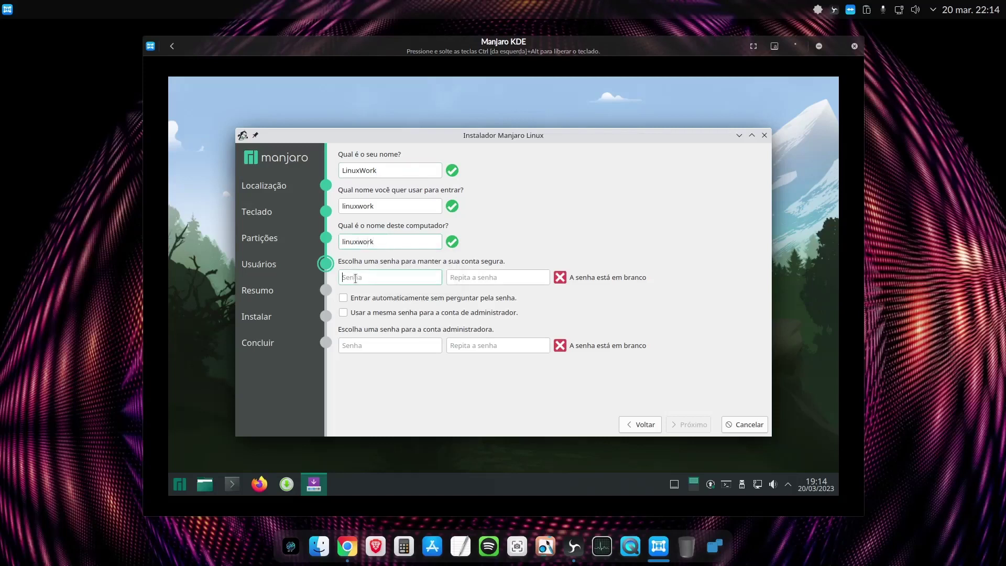
pyautogui.write('•')
pyautogui.click(482, 278)
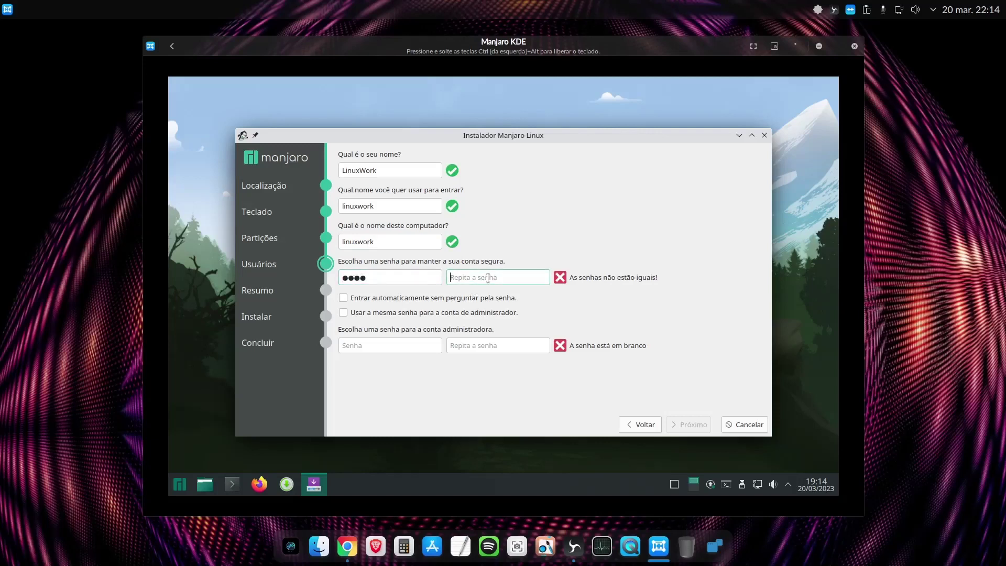
pyautogui.write('••••')
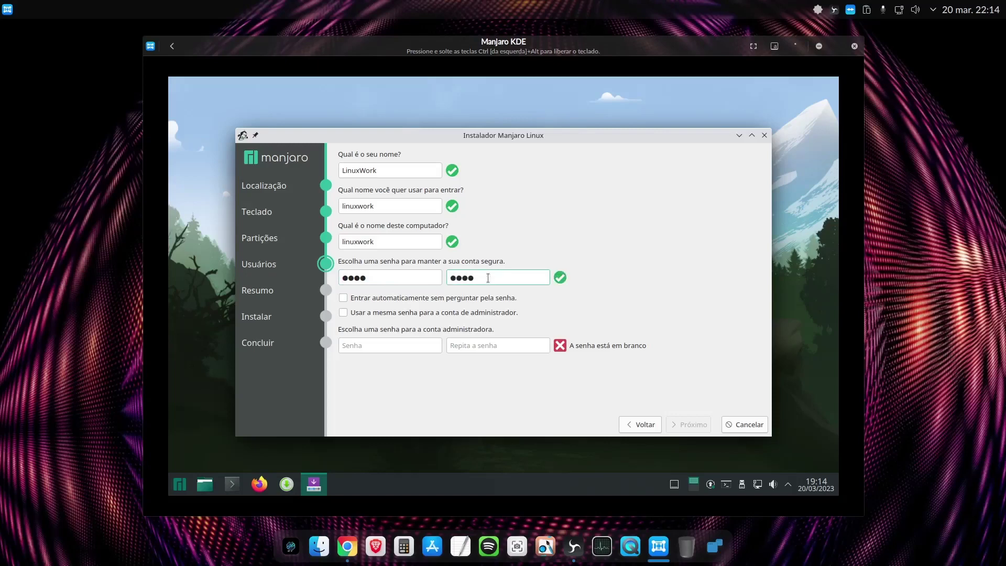
pyautogui.click(344, 313)
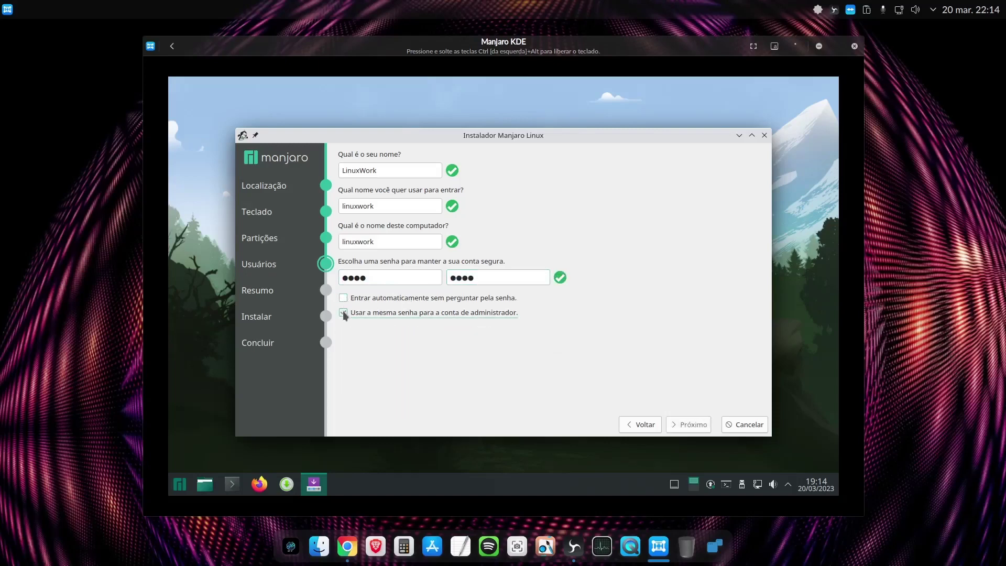
pyautogui.click(689, 425)
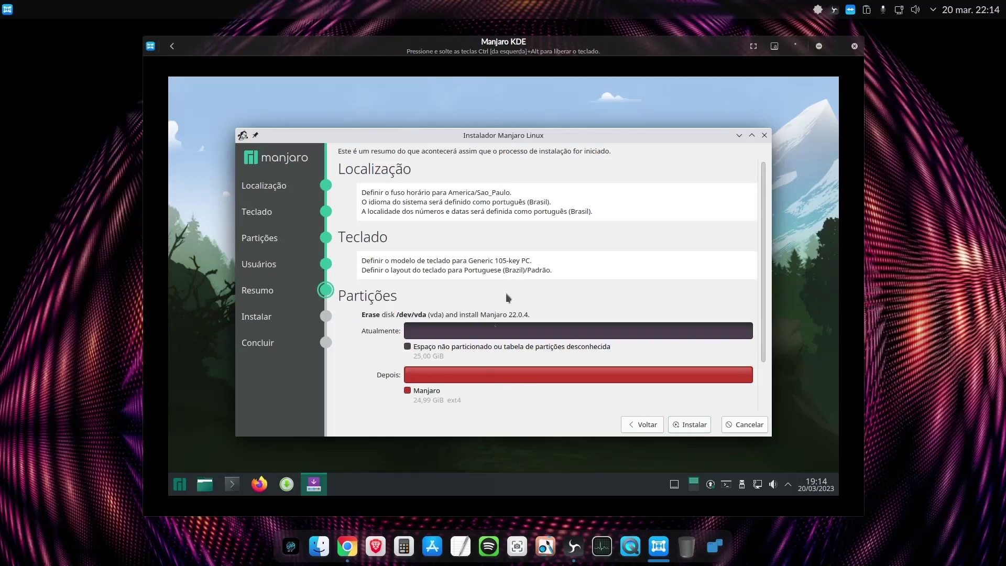
# Start the Manjaro 22.0.4 installation, confirm the irreversible disk changes, and finish the installer once it completes
pyautogui.click(691, 425)
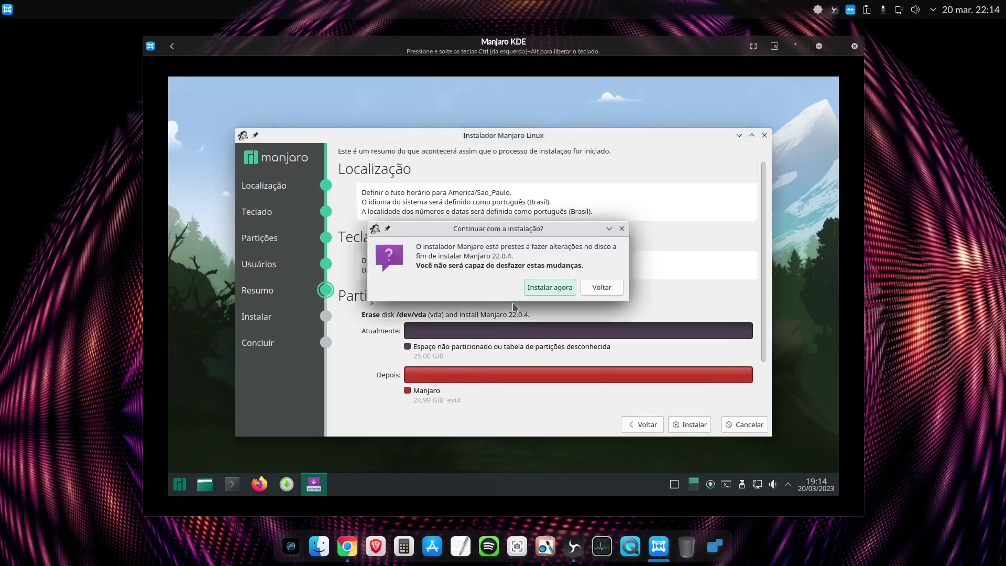
pyautogui.click(551, 287)
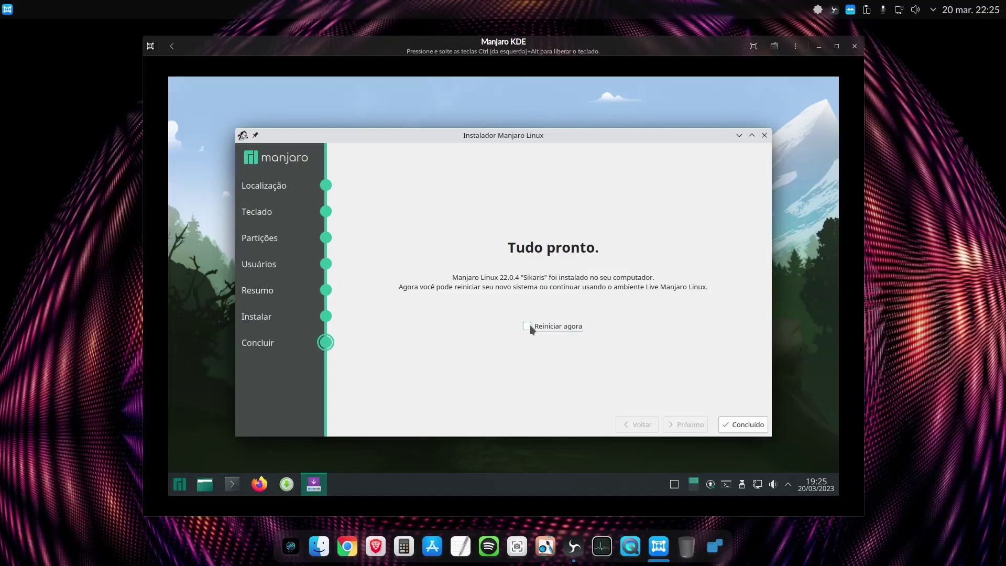
pyautogui.click(744, 424)
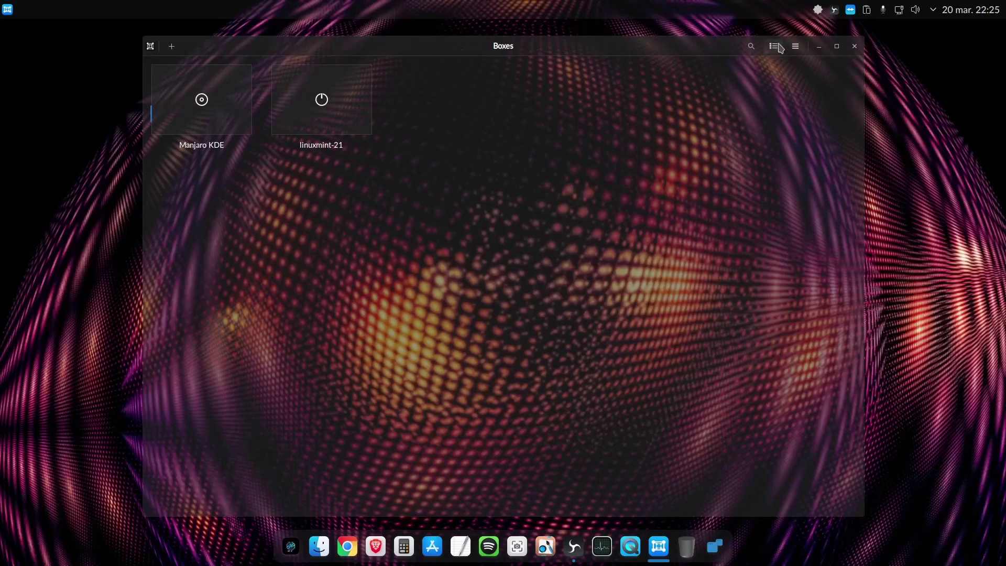
# Start the Manjaro KDE machine and stop the boot countdown by moving the boot menu selection to keytable=us
pyautogui.click(213, 112)
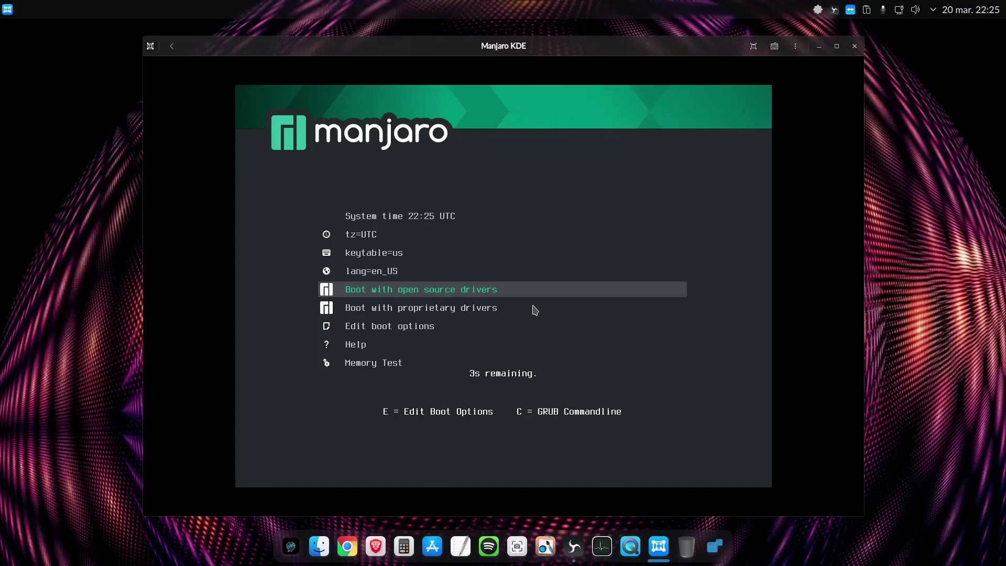
pyautogui.press('Down')
pyautogui.press('Up')
pyautogui.press('Up')
pyautogui.press('Up')
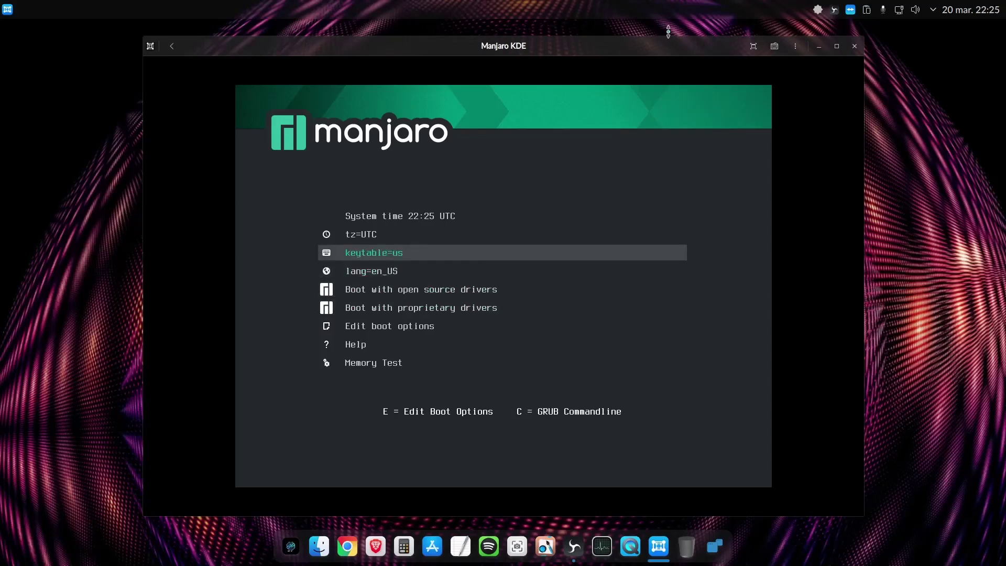
# Examine the running Manjaro KDE machine's resource preferences and its device and sharing preferences
pyautogui.click(173, 48)
pyautogui.rightClick(204, 123)
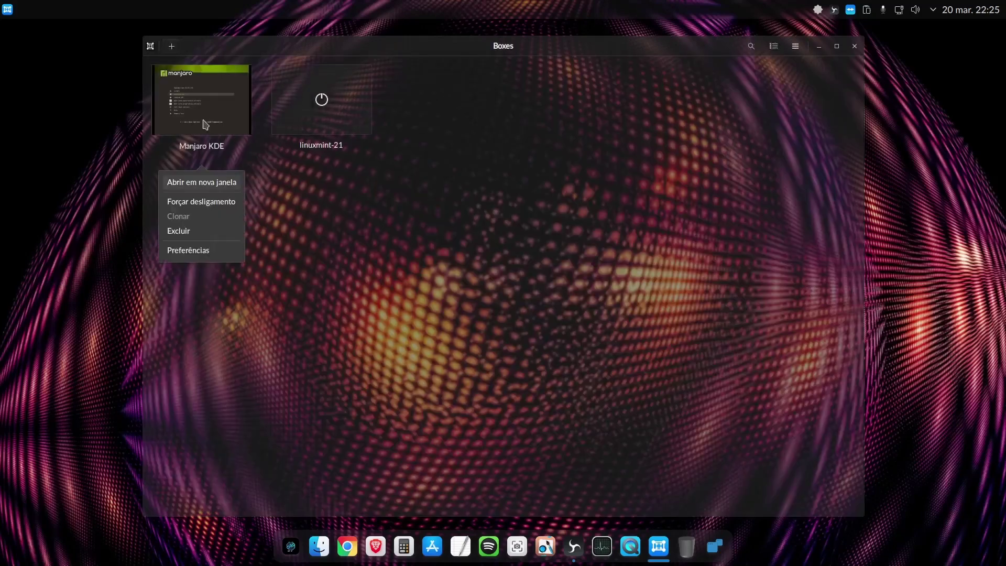
pyautogui.click(204, 253)
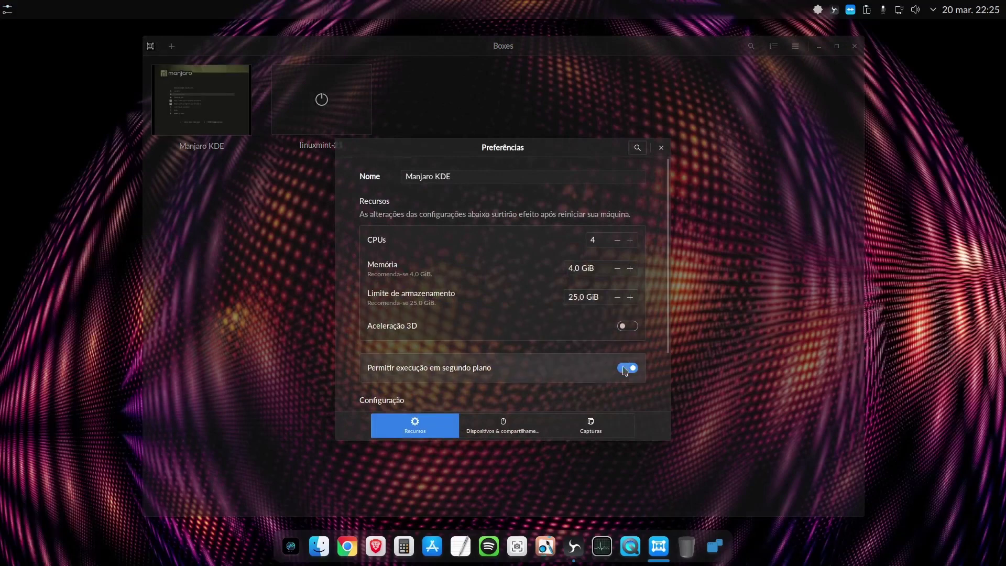
pyautogui.scroll(-3, 506, 375)
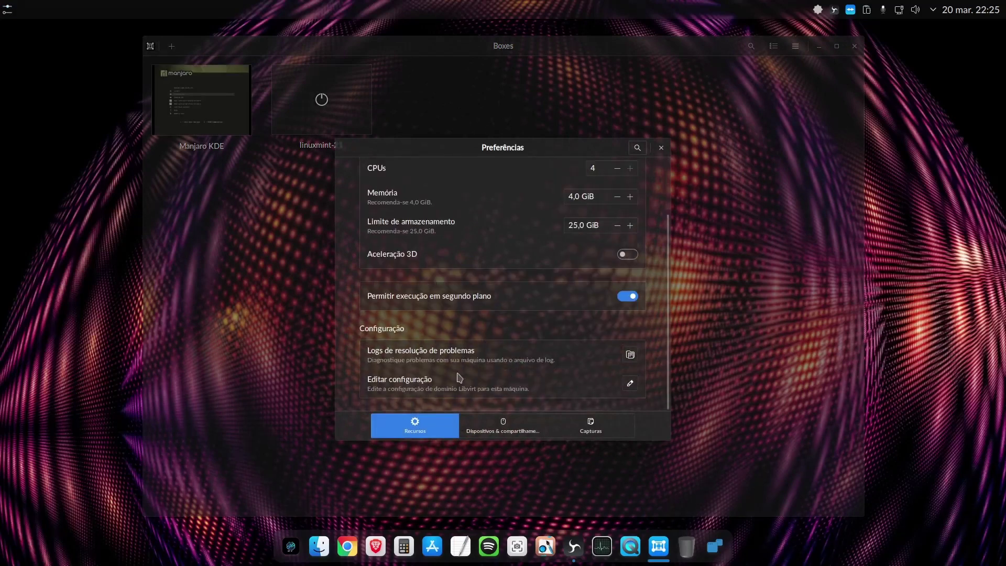
pyautogui.scroll(5, 482, 375)
pyautogui.click(515, 424)
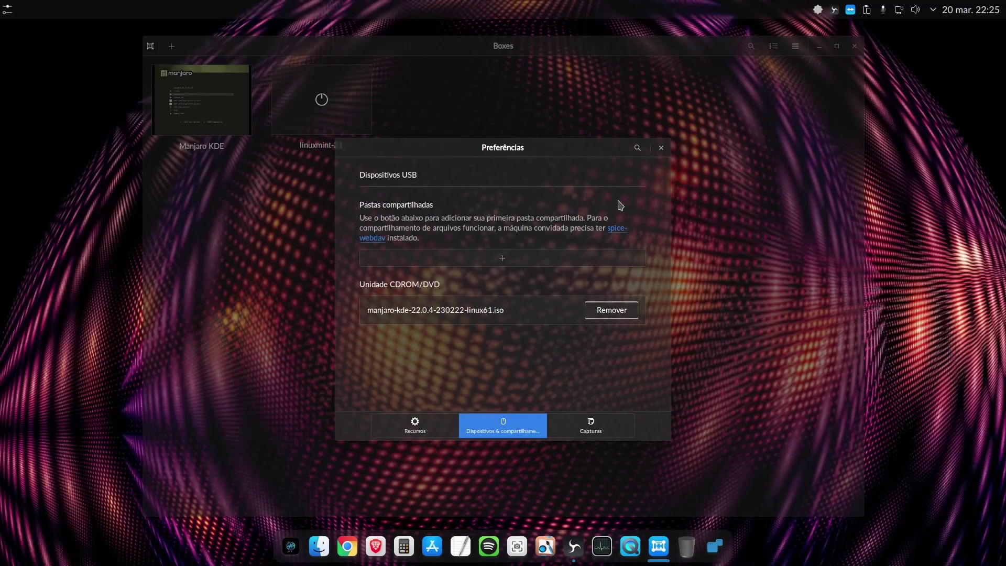
pyautogui.click(662, 147)
# Force off the Manjaro KDE machine and remove manjaro-kde-22.0.4-230222-linux61.iso from its CD/DVD drive
pyautogui.rightClick(220, 118)
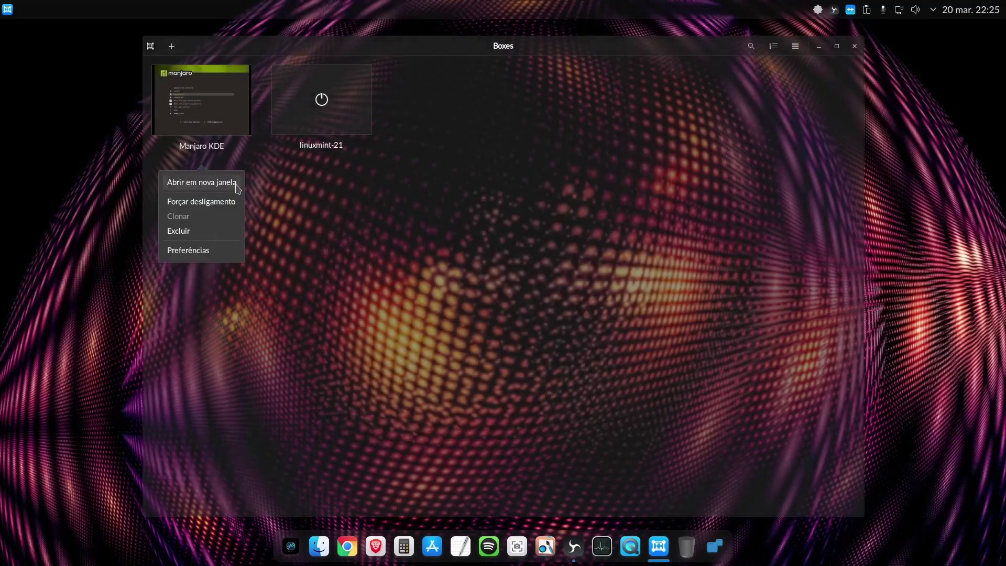
pyautogui.click(213, 195)
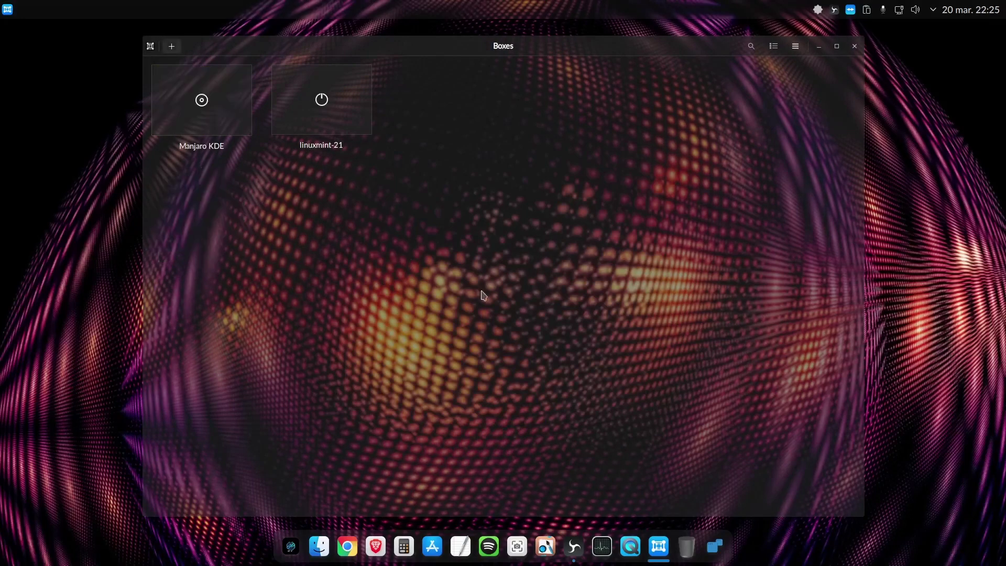
pyautogui.rightClick(208, 117)
pyautogui.click(188, 251)
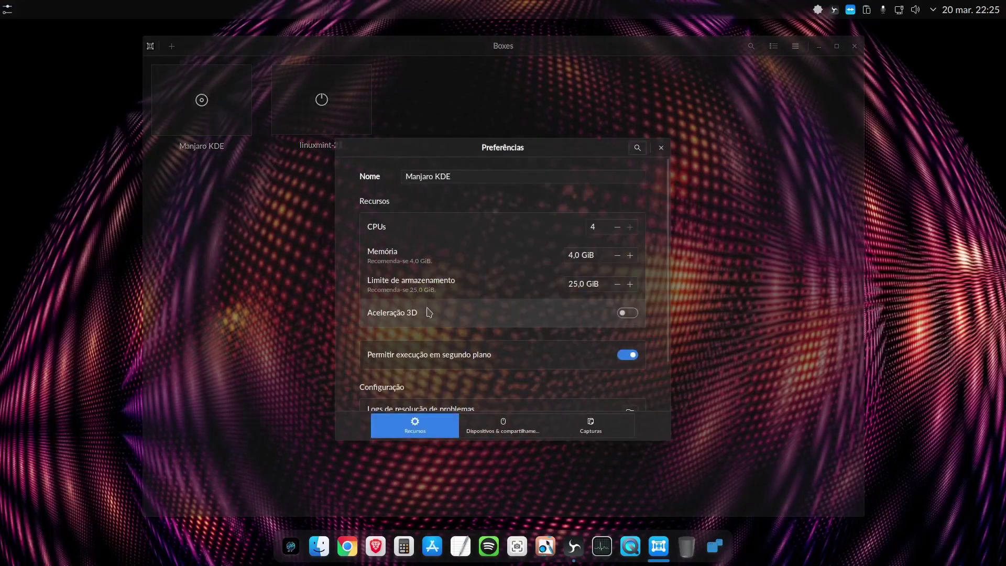
pyautogui.scroll(-2, 524, 307)
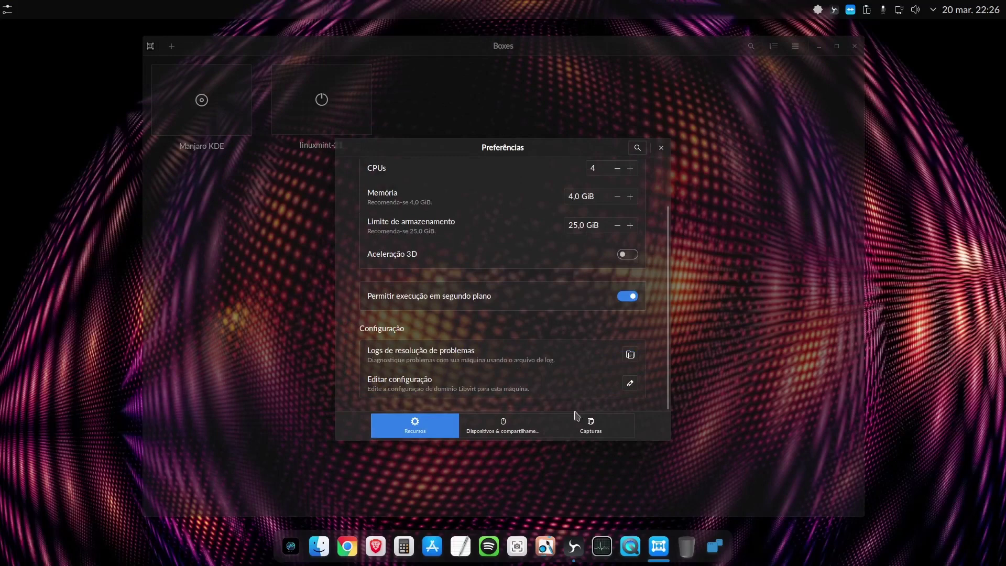
pyautogui.click(520, 425)
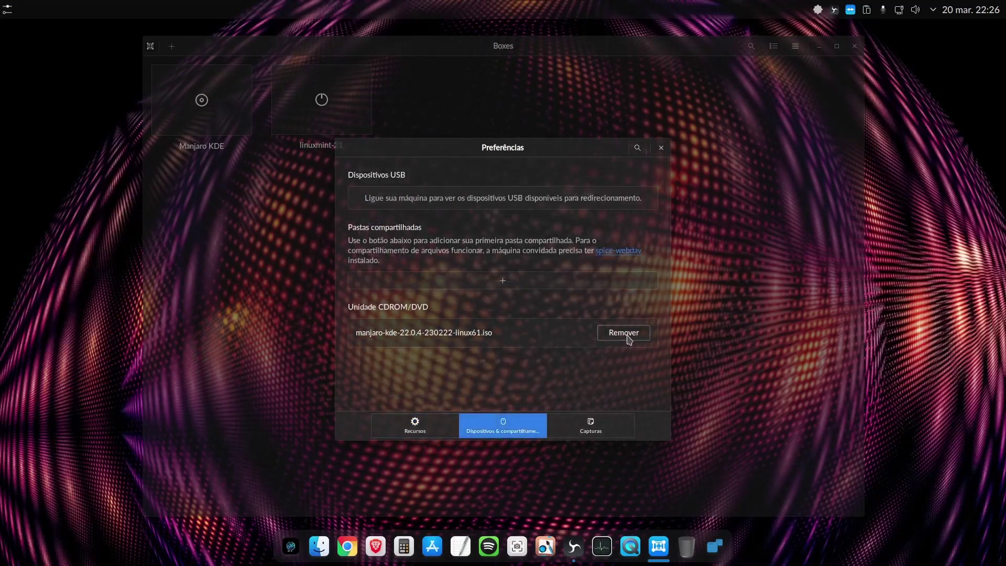
pyautogui.click(628, 337)
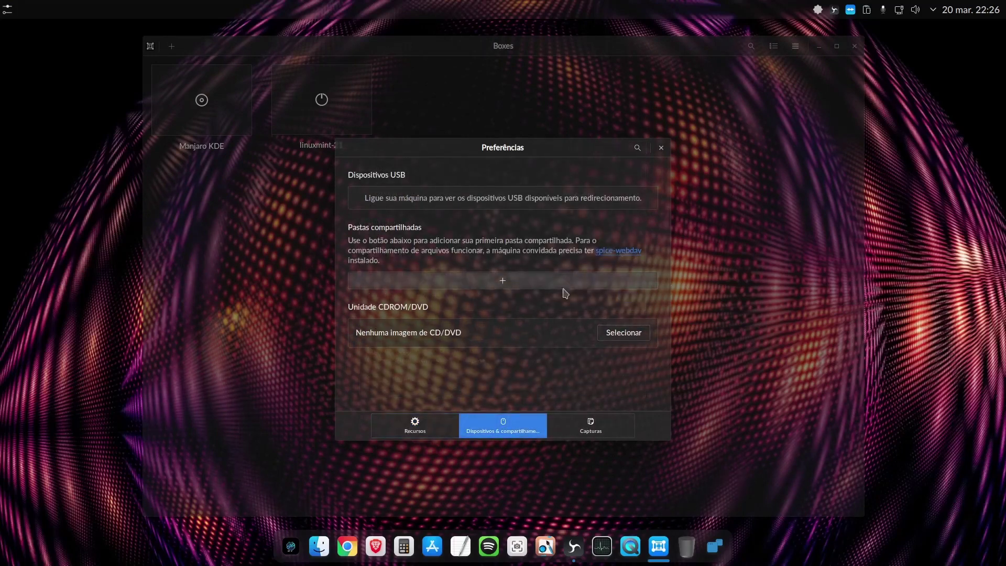
pyautogui.click(662, 148)
# Start the Manjaro KDE machine without the installation image and minimise its window
pyautogui.click(221, 113)
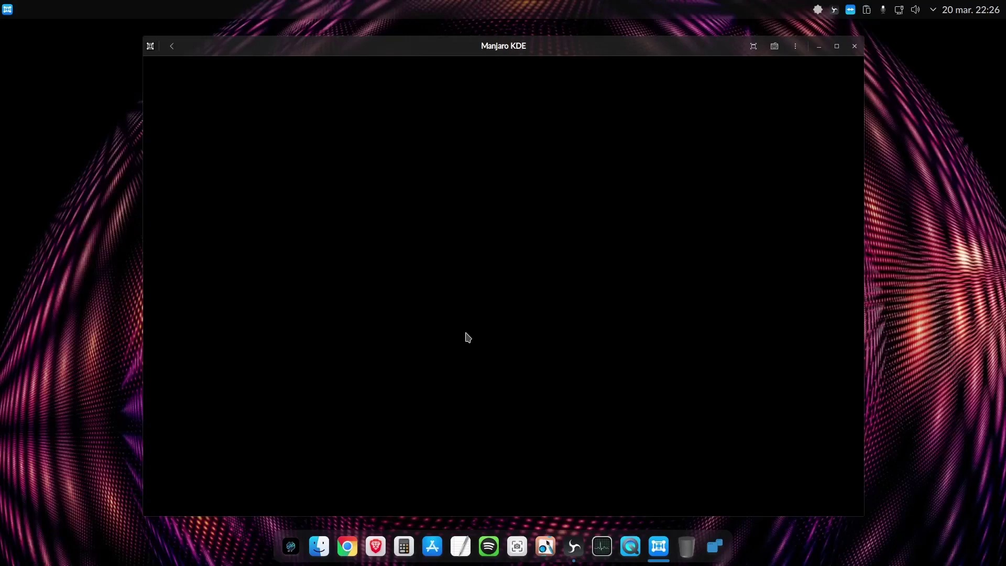
pyautogui.click(819, 47)
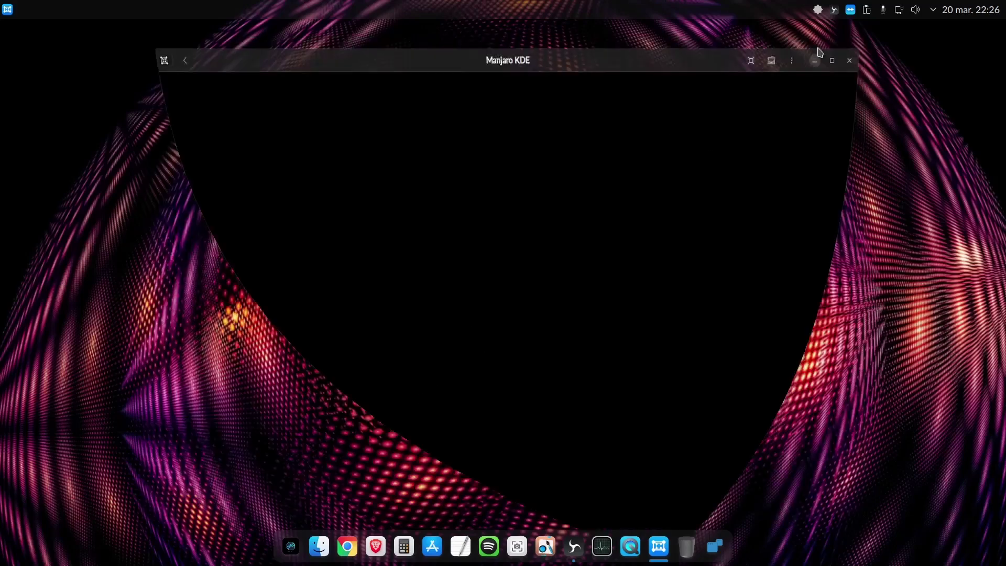
# Examine the contents of the Arquivos drive's Aplicativos folder and its Temas Manjaro subfolder in Dolphin, and close the file manager
pyautogui.click(320, 546)
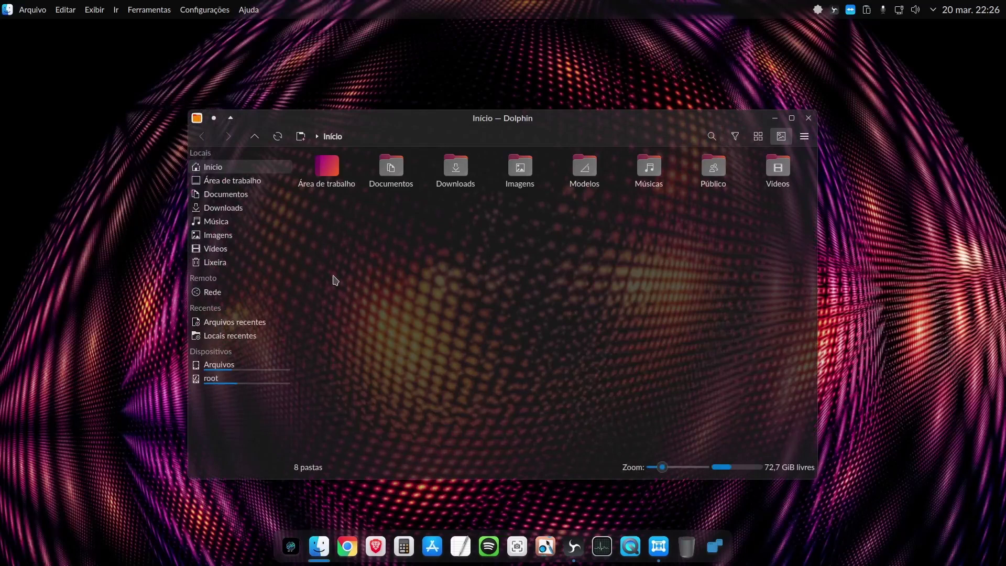
pyautogui.moveTo(334, 275); pyautogui.dragTo(293, 335)
pyautogui.click(219, 365)
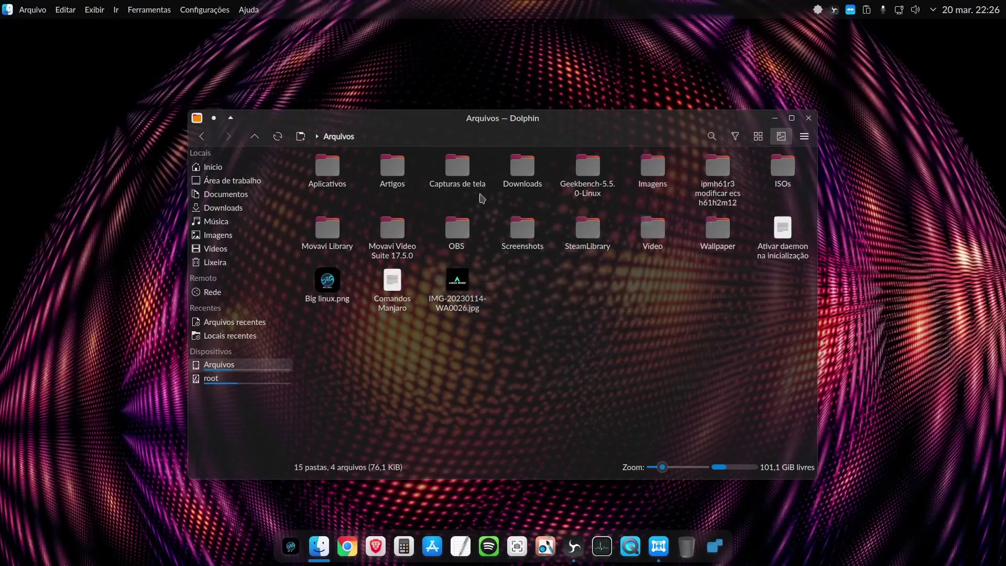
pyautogui.click(327, 166)
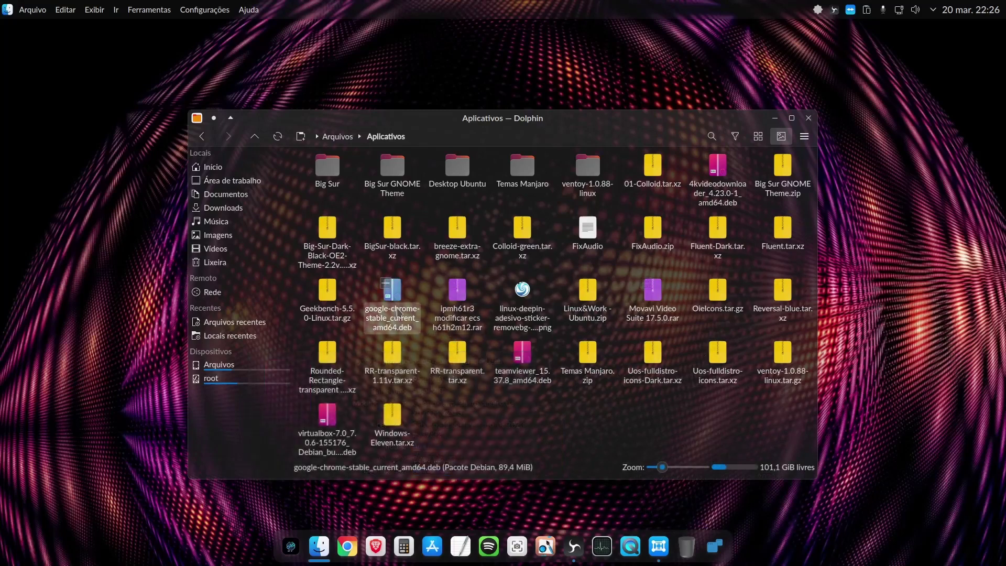
pyautogui.moveTo(530, 363)
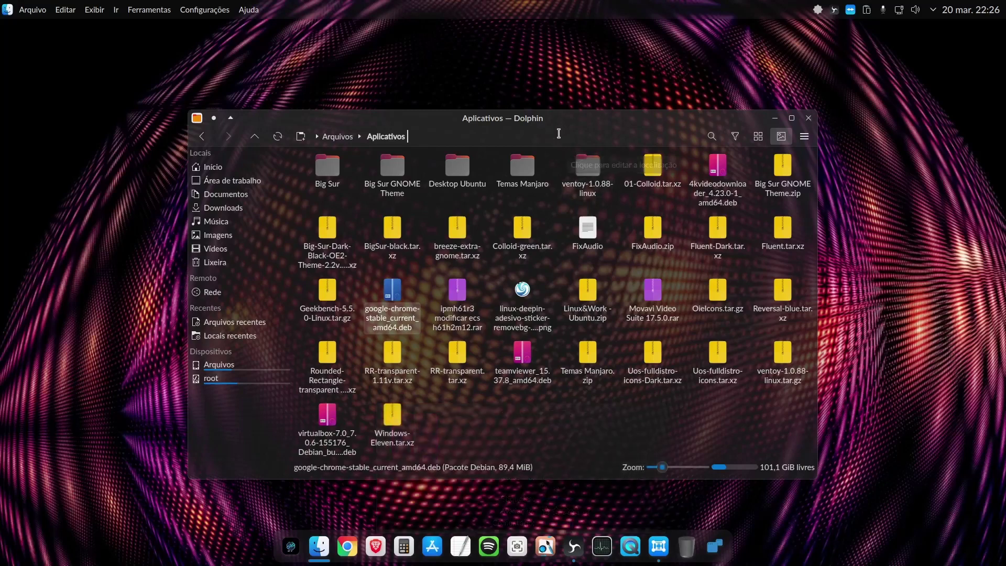
pyautogui.click(559, 136)
pyautogui.click(522, 172)
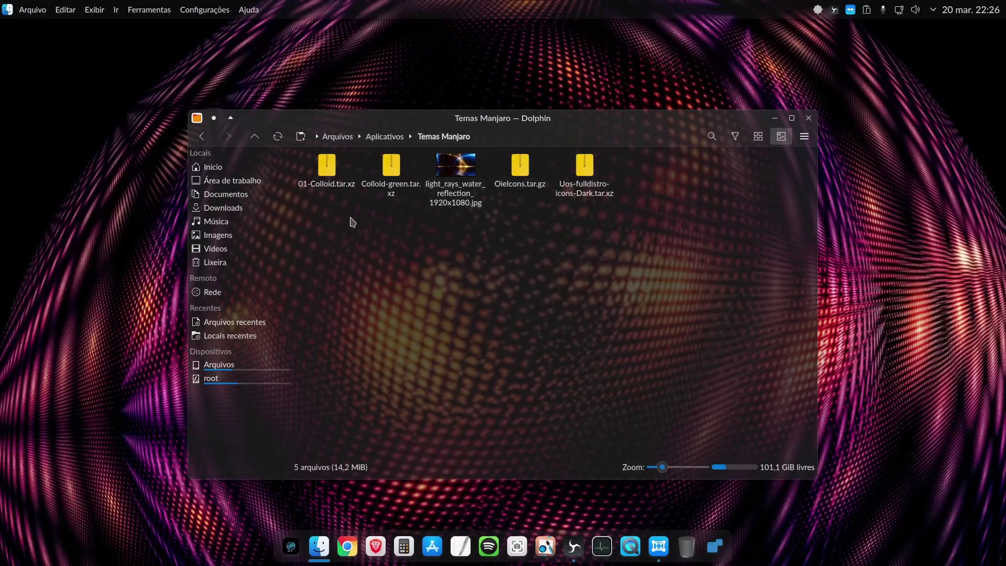
pyautogui.click(202, 137)
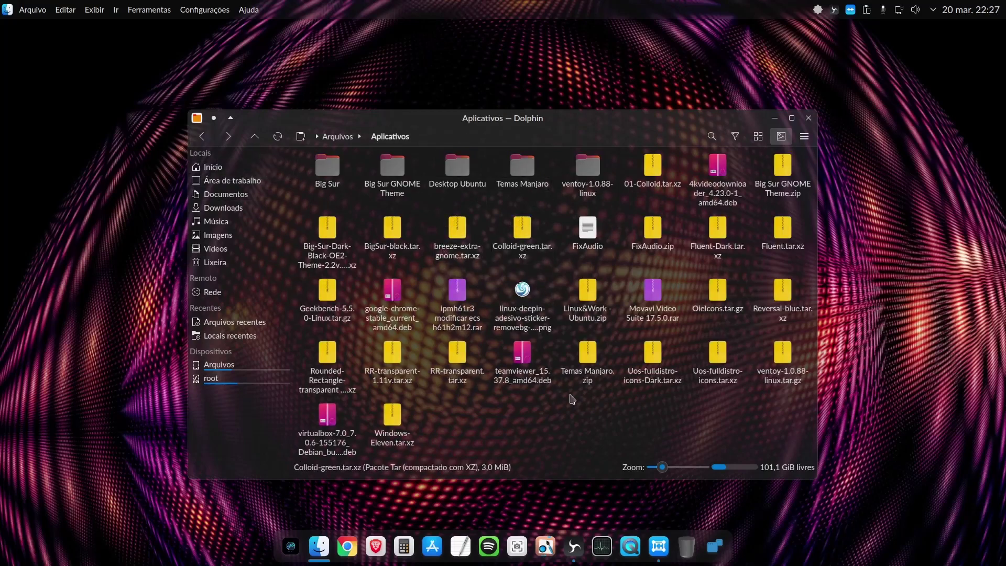
pyautogui.click(809, 118)
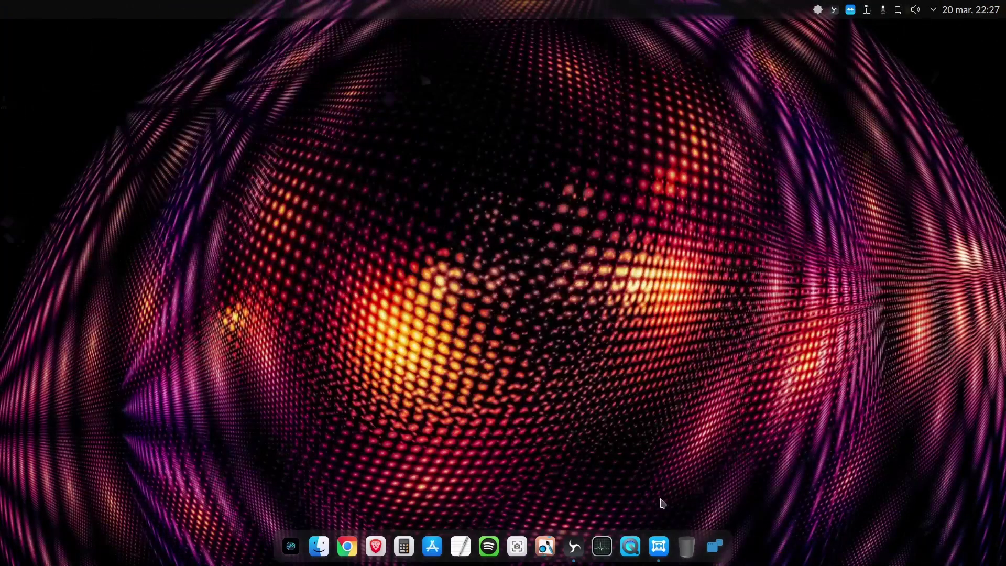
# Return to the running Manjaro KDE machine and log in with the account password
pyautogui.click(658, 546)
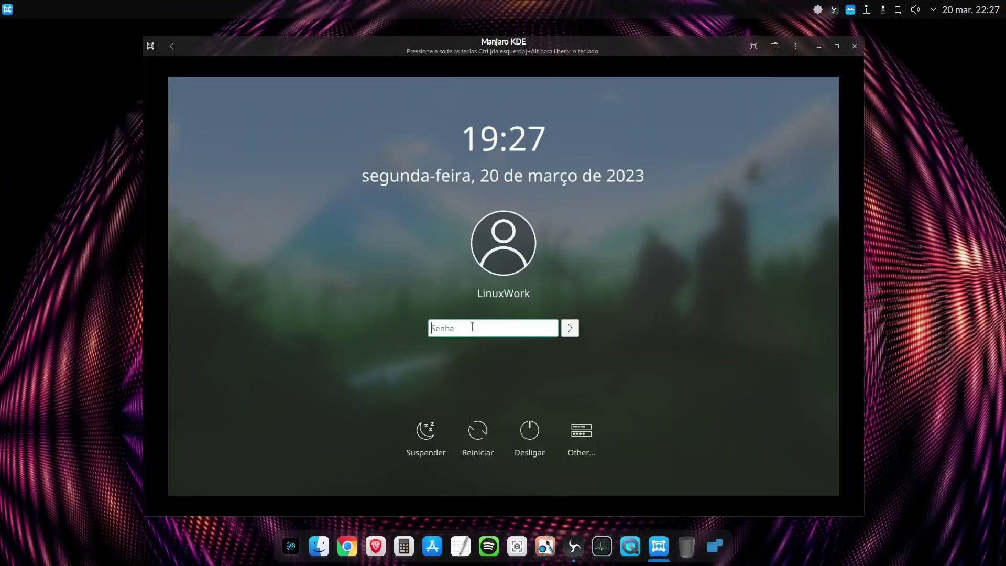
pyautogui.write('••')
pyautogui.press('Return')
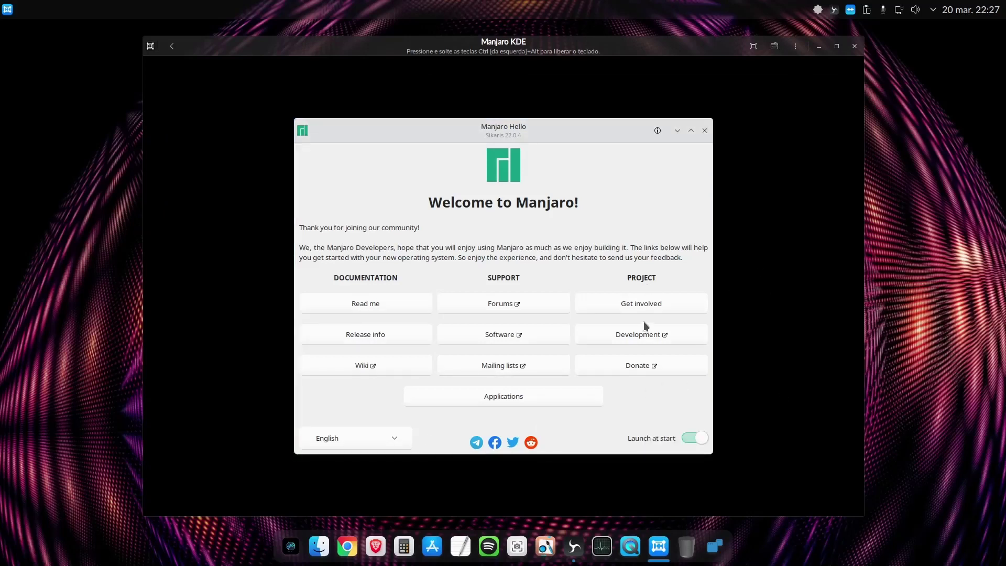
# Turn off Launch at start in Manjaro Hello and close the welcome window
pyautogui.click(690, 438)
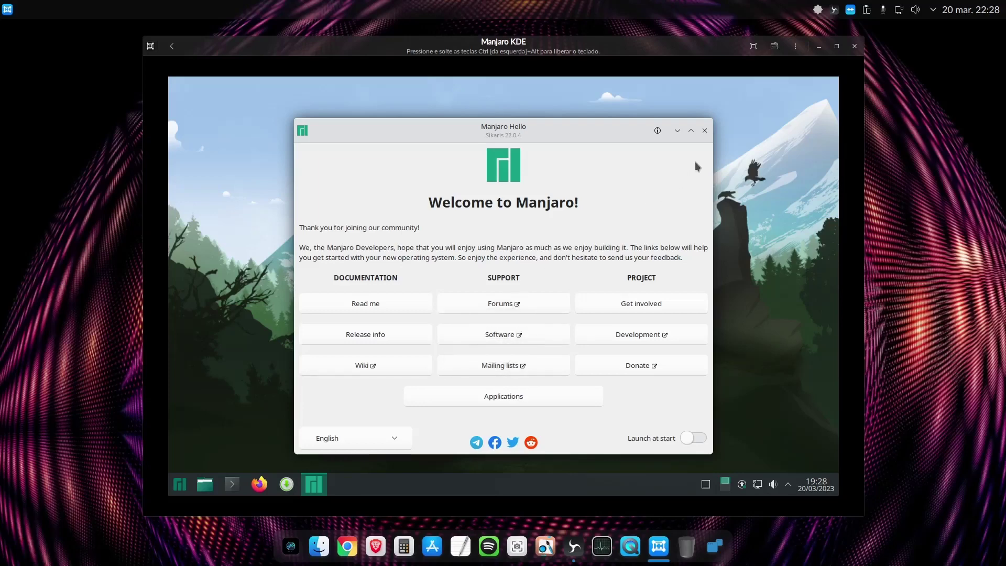
pyautogui.click(707, 136)
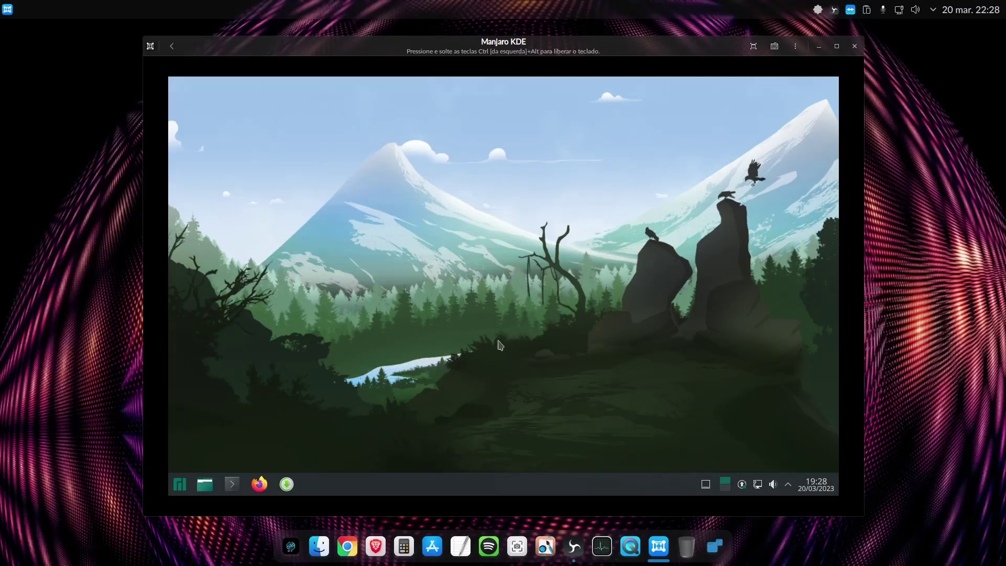
# Change the Manjaro desktop wallpaper to Brilho do entardecer, trying Cluster first, and confirm the wallpaper settings
pyautogui.rightClick(346, 334)
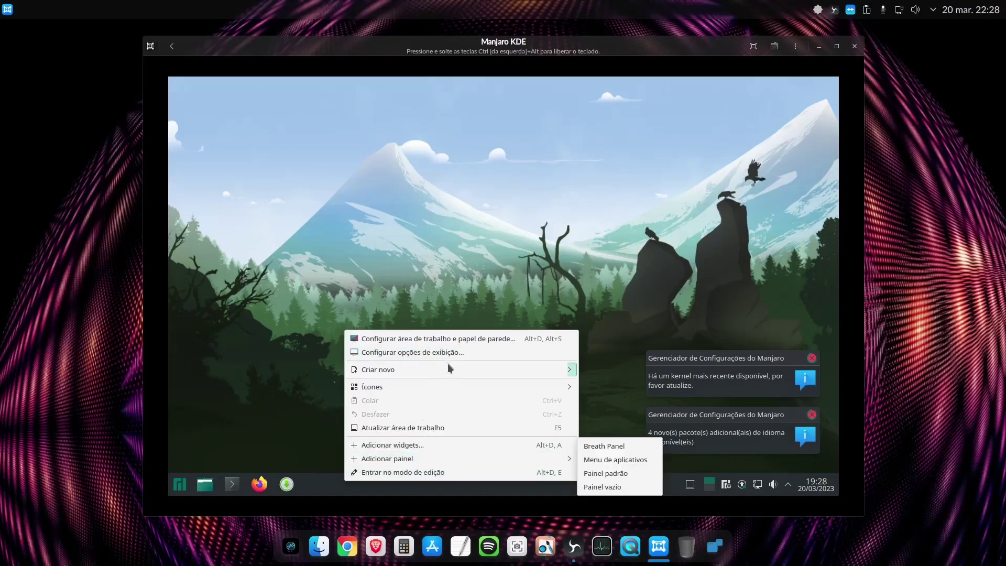
pyautogui.click(469, 319)
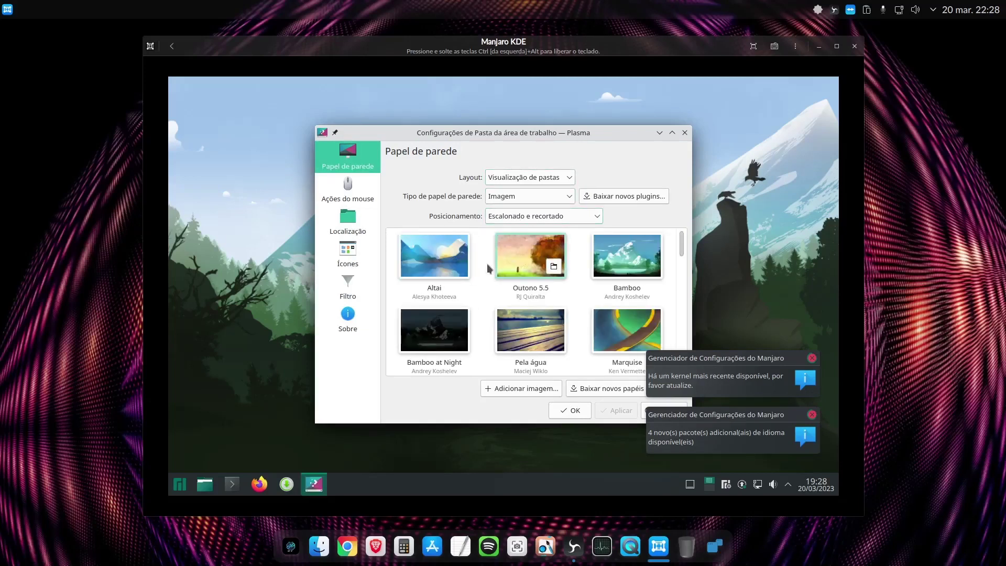
pyautogui.scroll(-1, 519, 278)
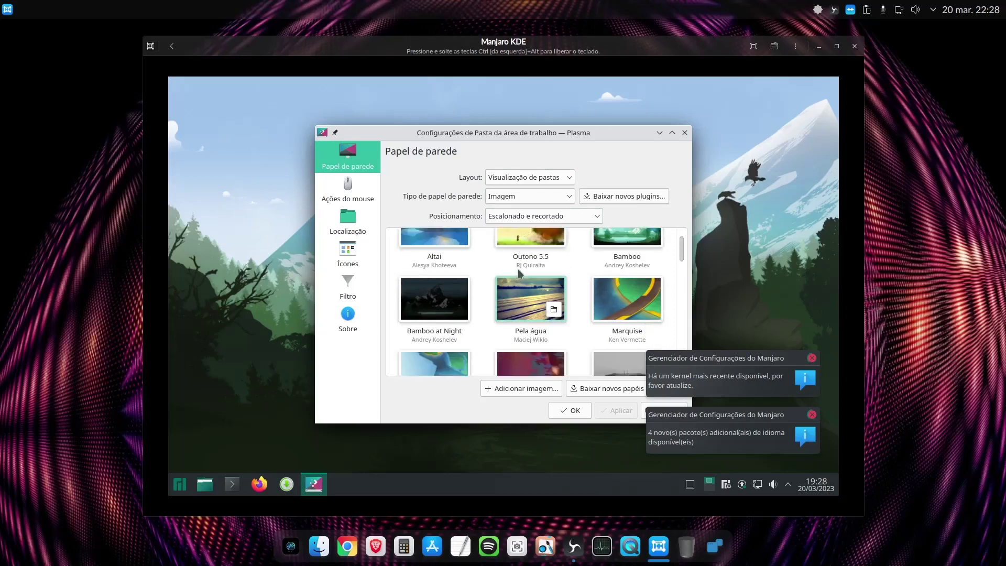
pyautogui.scroll(-1, 524, 283)
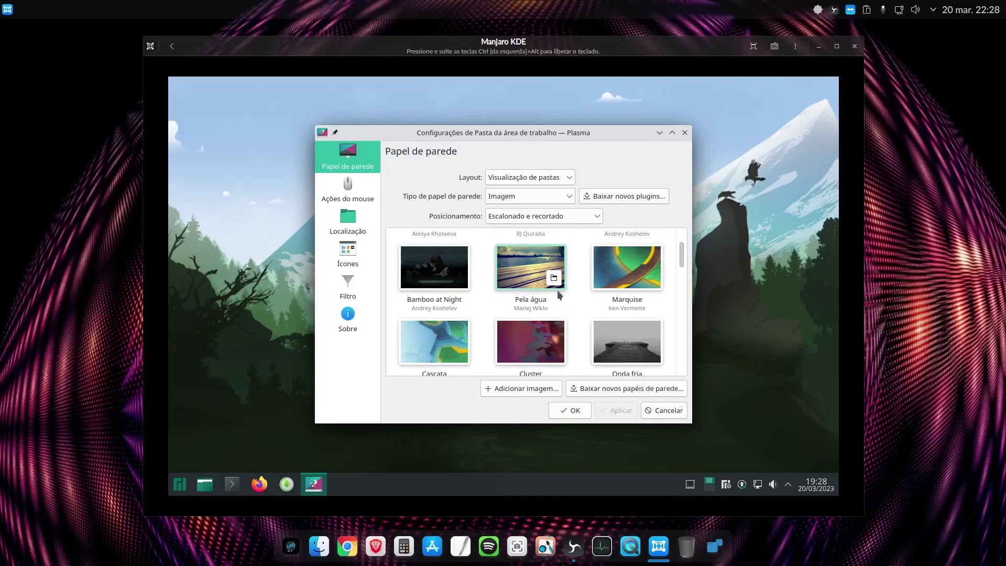
pyautogui.click(532, 347)
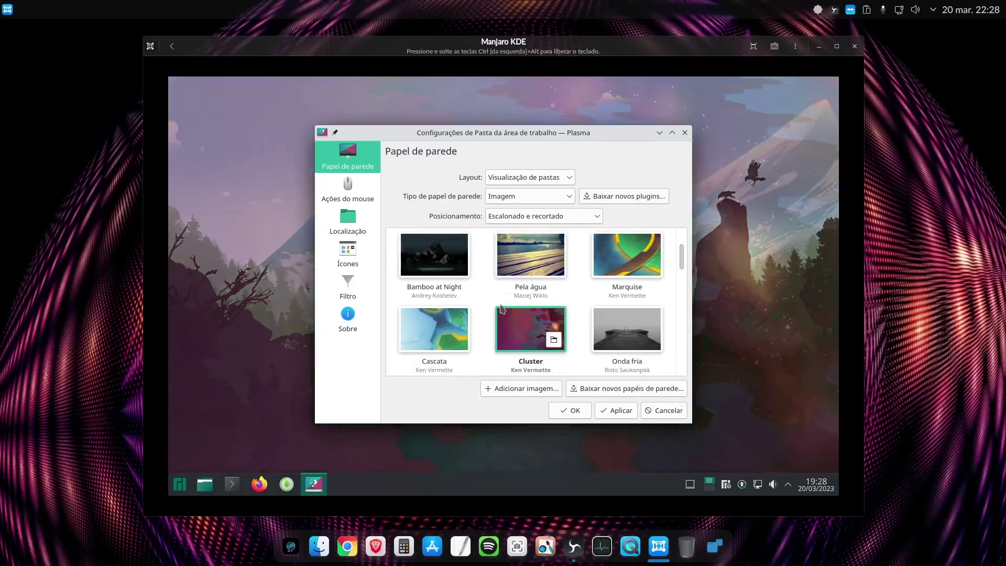
pyautogui.scroll(-1, 487, 309)
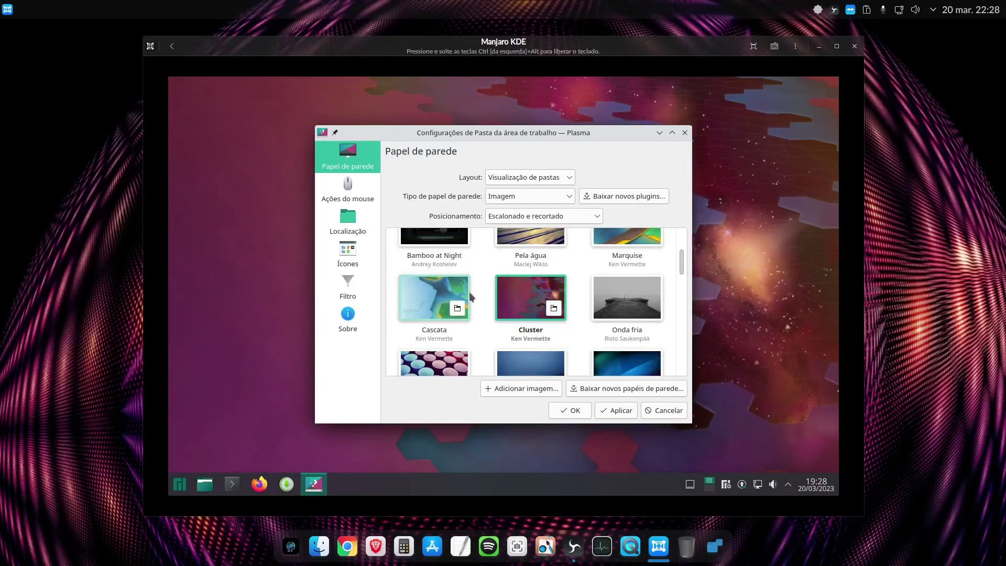
pyautogui.scroll(-1, 487, 345)
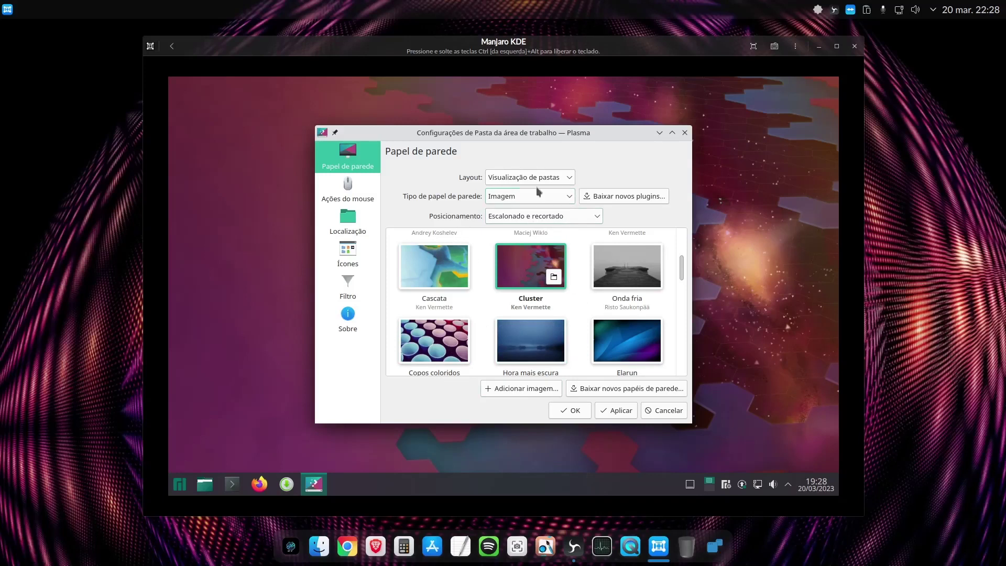
pyautogui.scroll(-1, 530, 262)
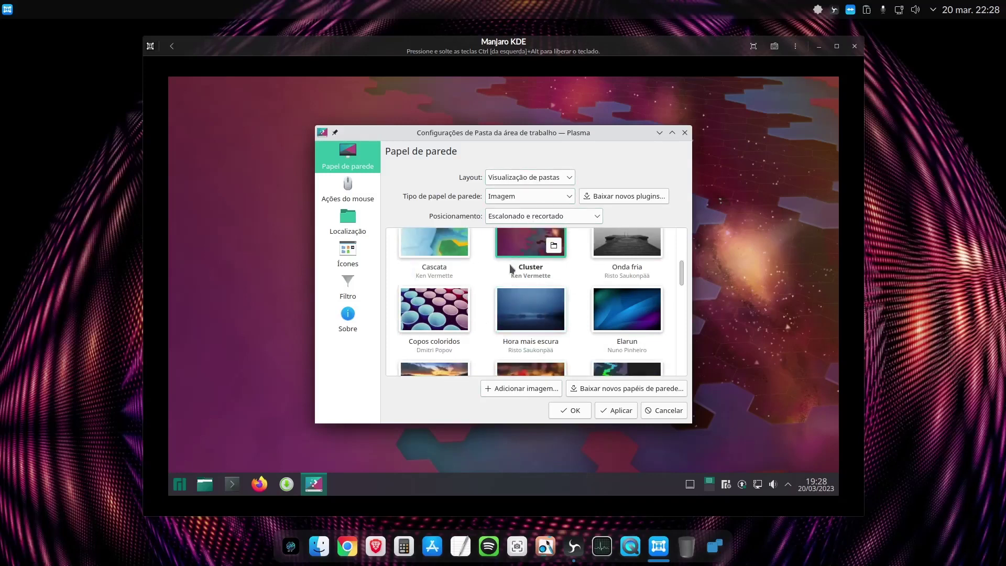
pyautogui.scroll(-1, 514, 272)
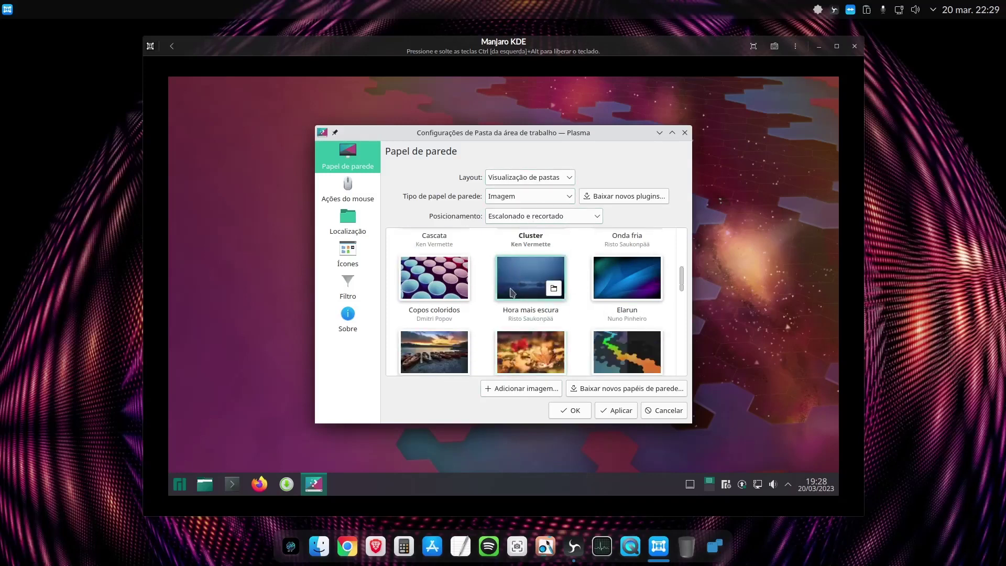
pyautogui.click(435, 352)
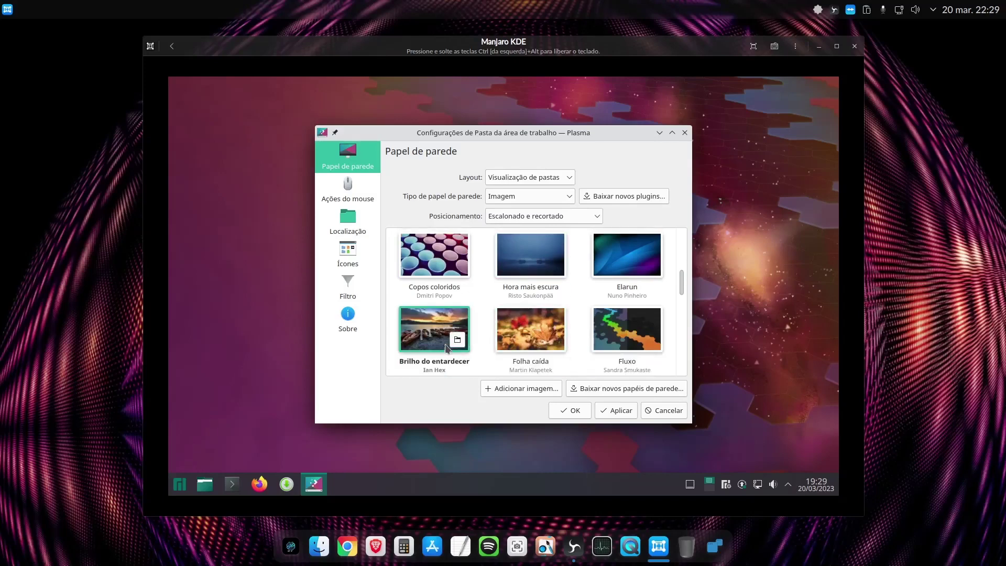
pyautogui.click(618, 413)
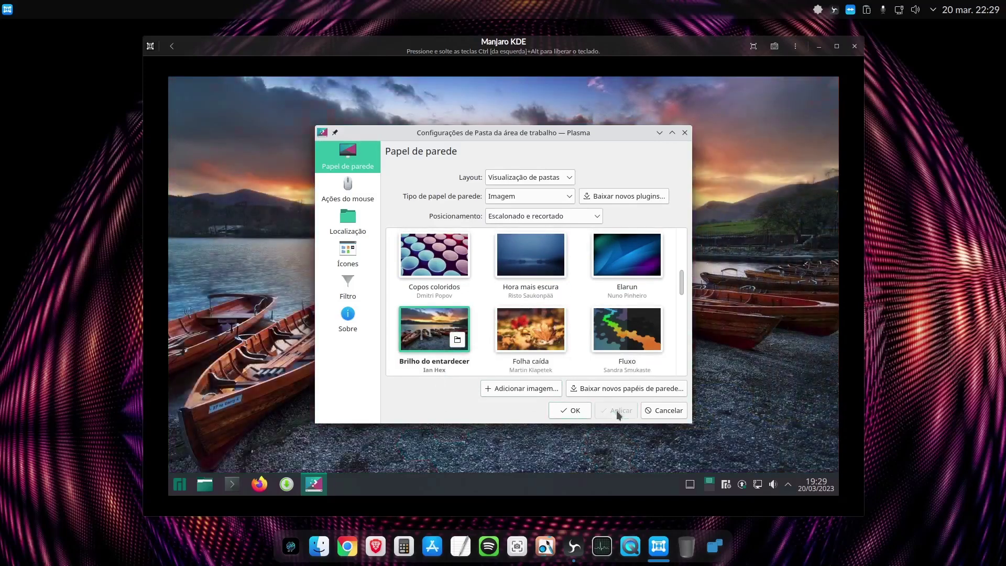
pyautogui.click(562, 412)
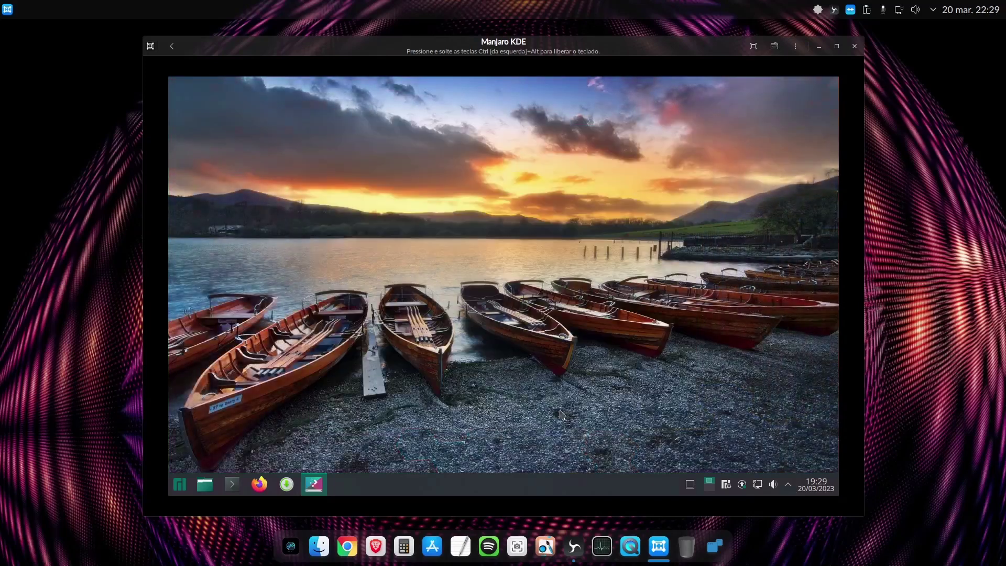
# Apply the Breath Dark theme in Manjaro's system settings, minimise the settings window and check the application launcher
pyautogui.click(179, 487)
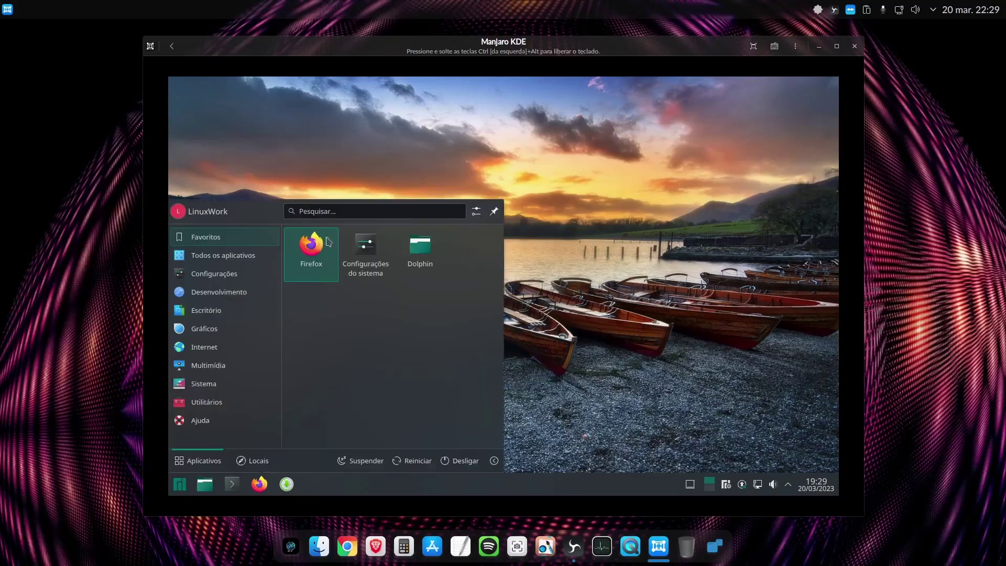
pyautogui.click(375, 277)
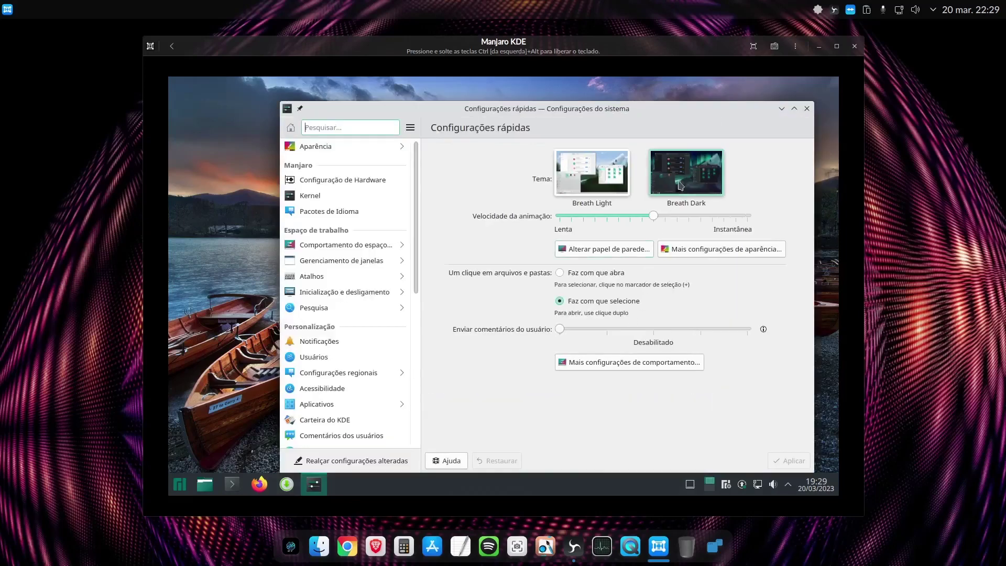
pyautogui.click(680, 186)
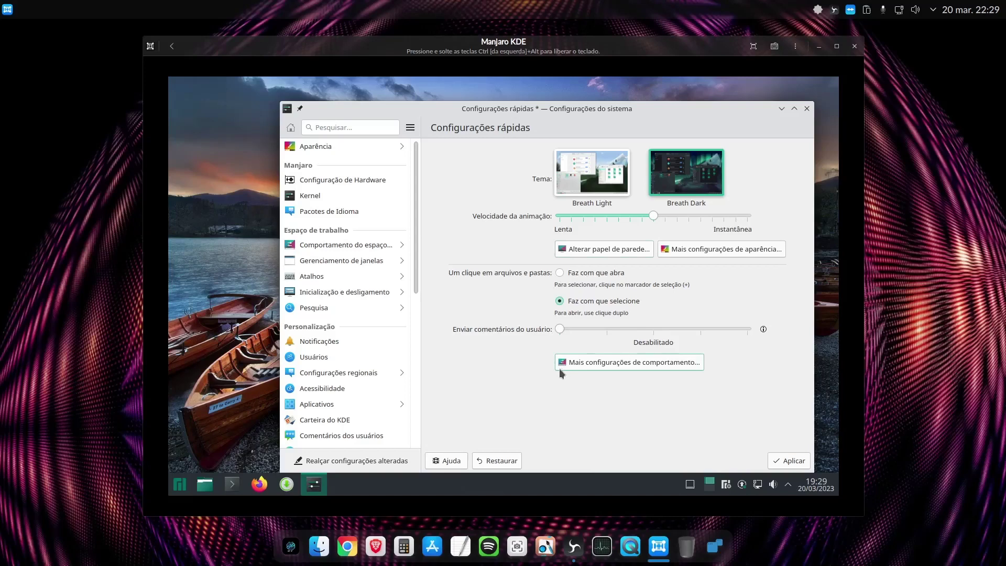
pyautogui.click(789, 461)
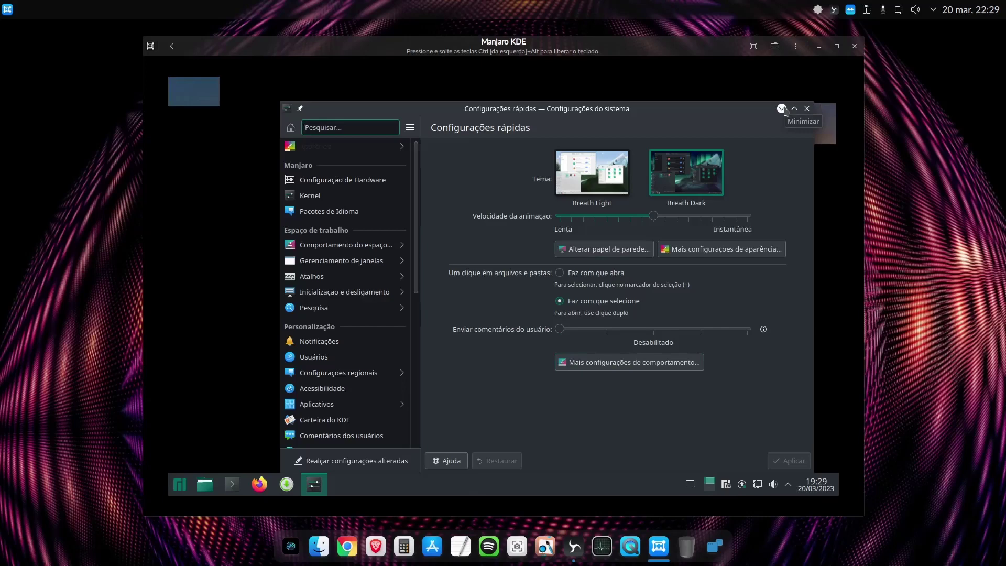
pyautogui.moveTo(732, 111); pyautogui.dragTo(664, 95)
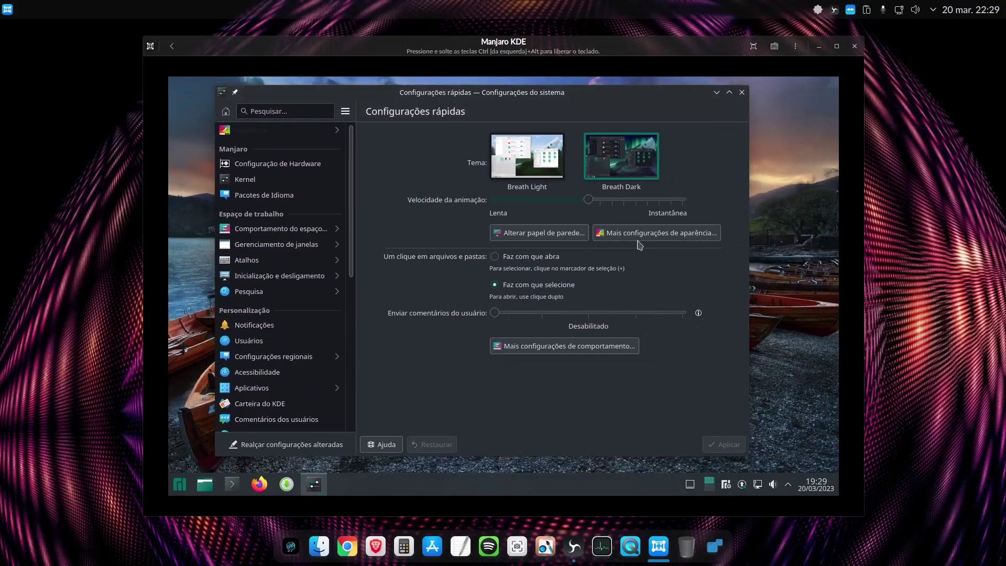
pyautogui.click(717, 93)
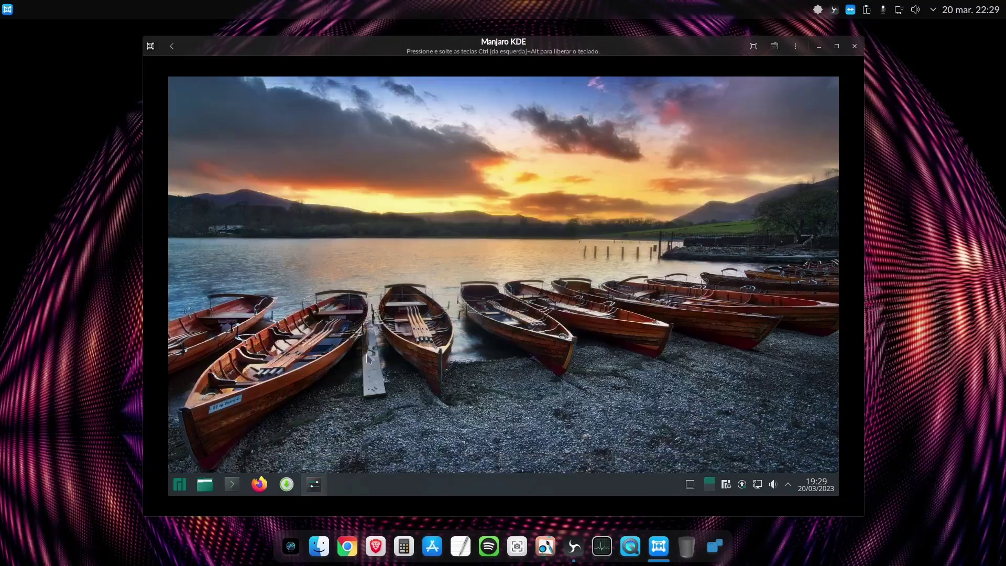
pyautogui.click(180, 485)
pyautogui.click(180, 485)
# Set the Manjaro display resolution to 1440x900 (16:10), apply it and keep the new screen configuration
pyautogui.rightClick(464, 317)
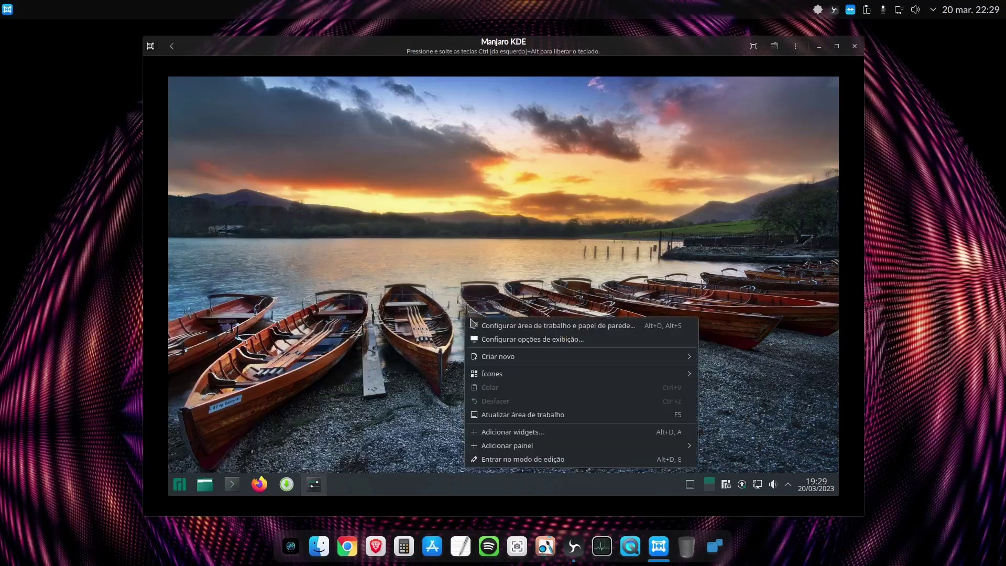
pyautogui.click(524, 339)
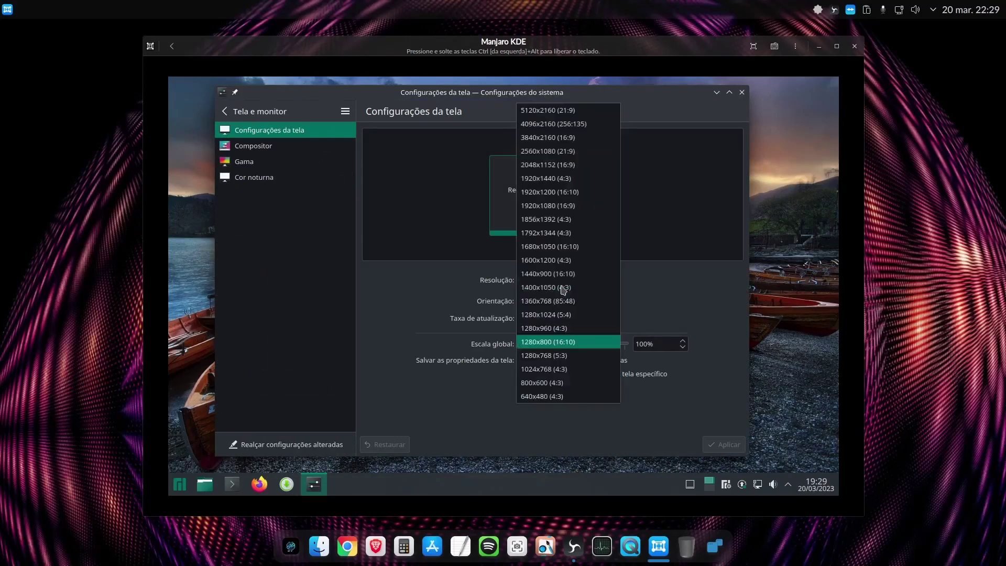
pyautogui.click(577, 280)
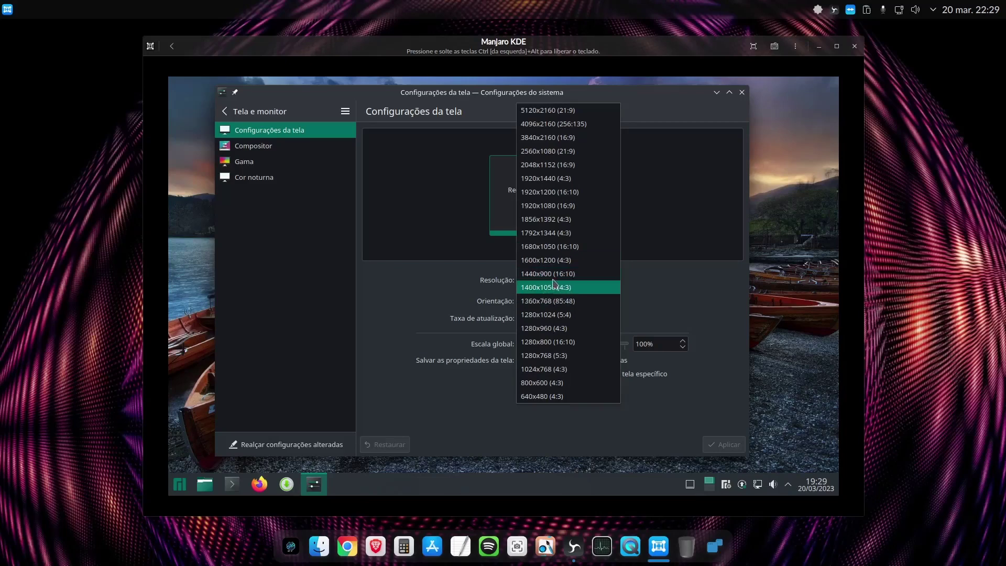
pyautogui.click(554, 273)
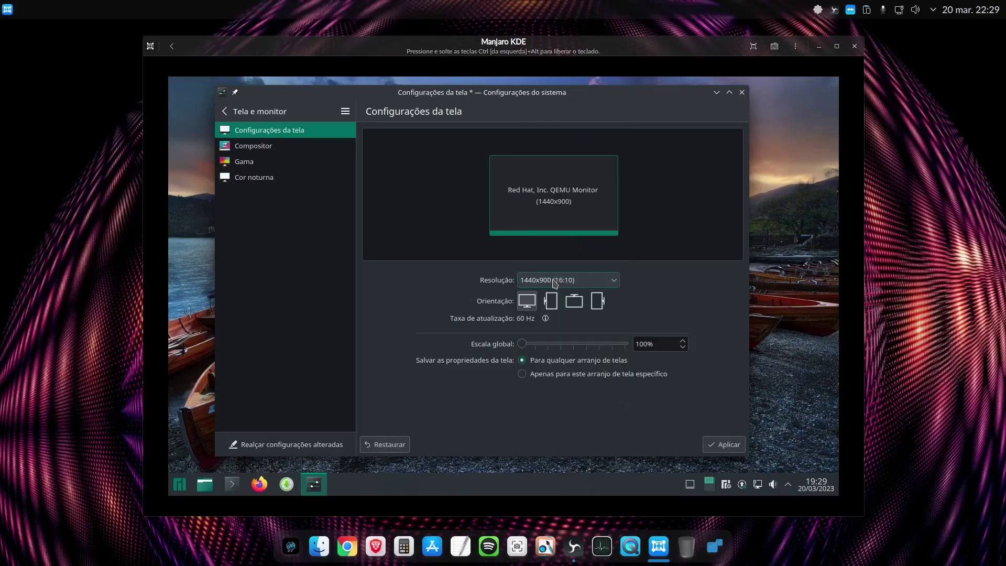
pyautogui.click(708, 444)
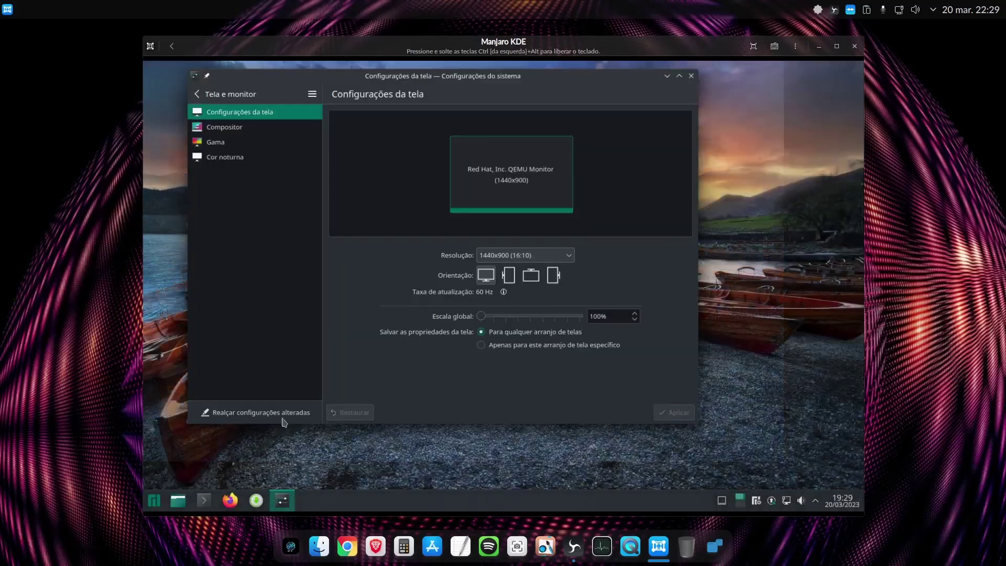
pyautogui.click(540, 273)
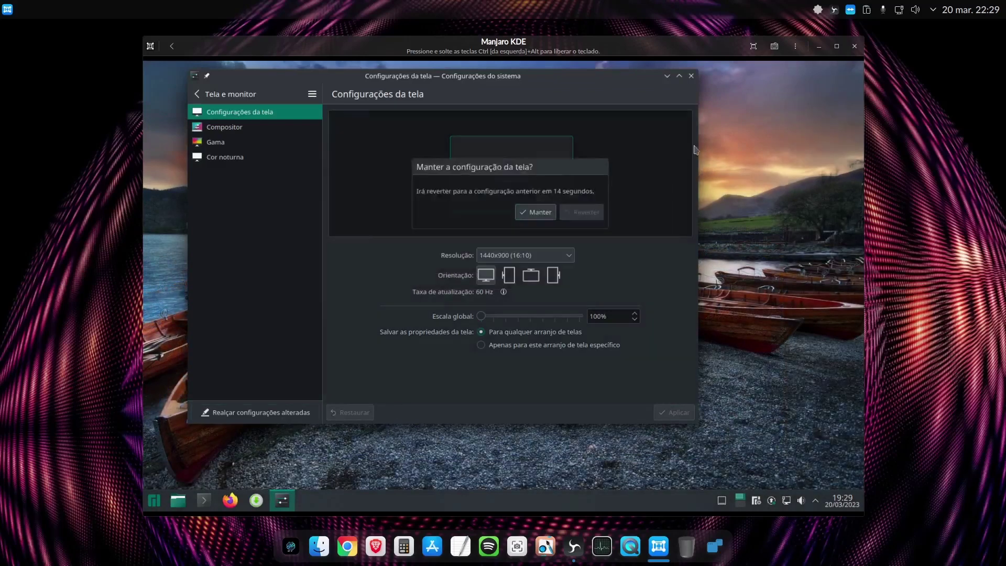
# Close the display settings, reopen Manjaro's system settings at the quick settings page and maximise the virtual machine window
pyautogui.click(691, 76)
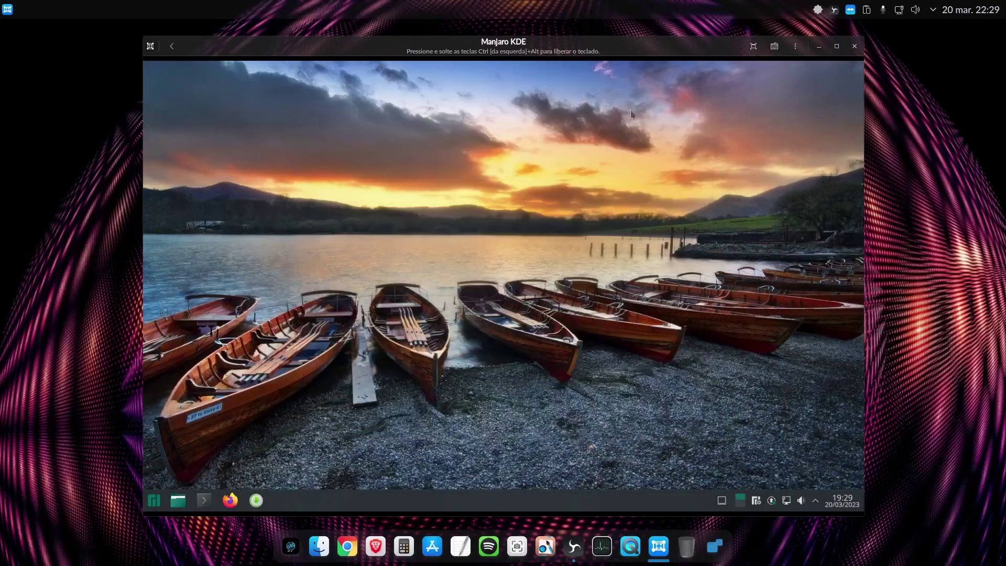
pyautogui.click(154, 500)
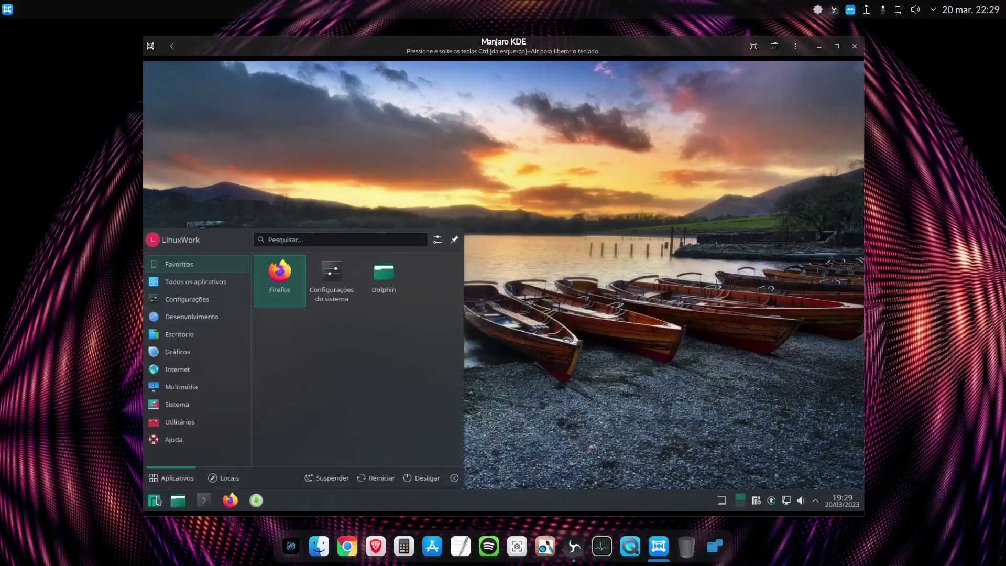
pyautogui.click(328, 295)
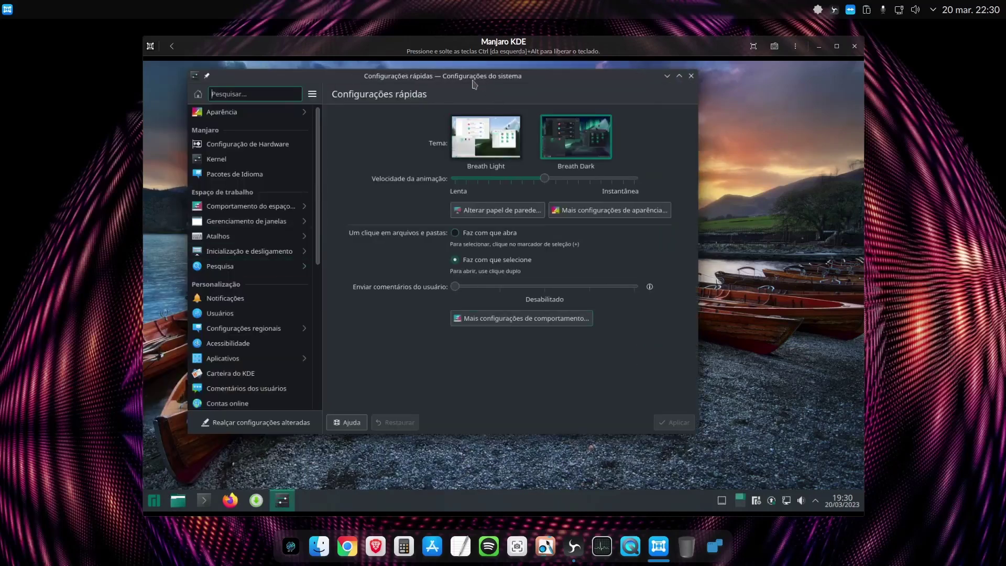
pyautogui.moveTo(473, 84); pyautogui.dragTo(497, 115)
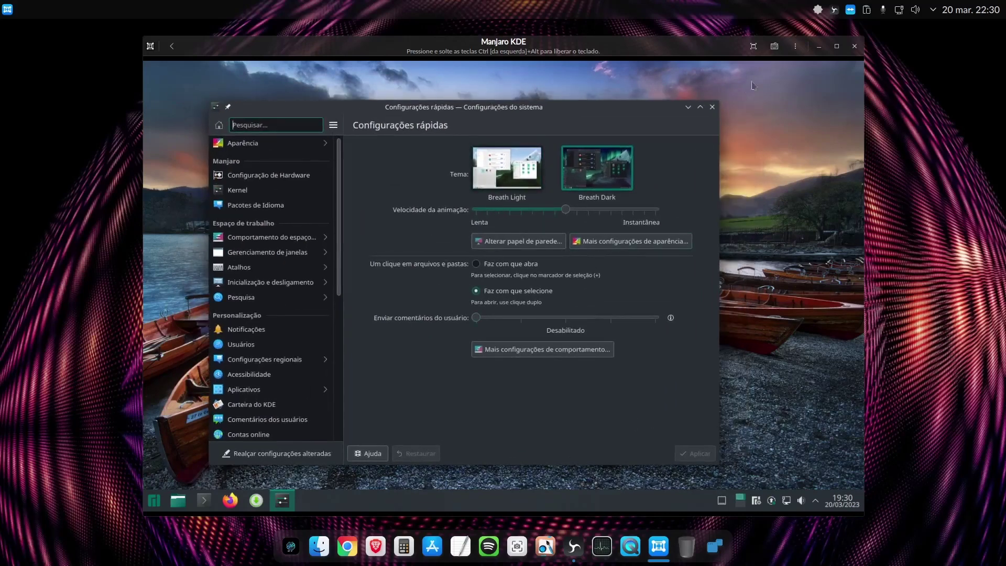
pyautogui.click(837, 47)
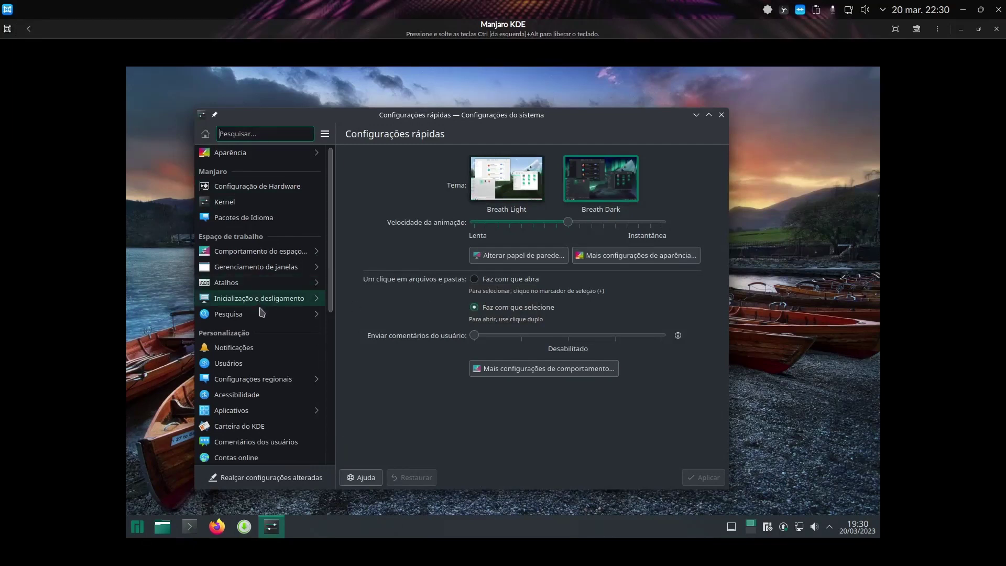
# View the Áudio device settings and the Sobre este sistema page in Manjaro's system settings
pyautogui.scroll(-3, 331, 441)
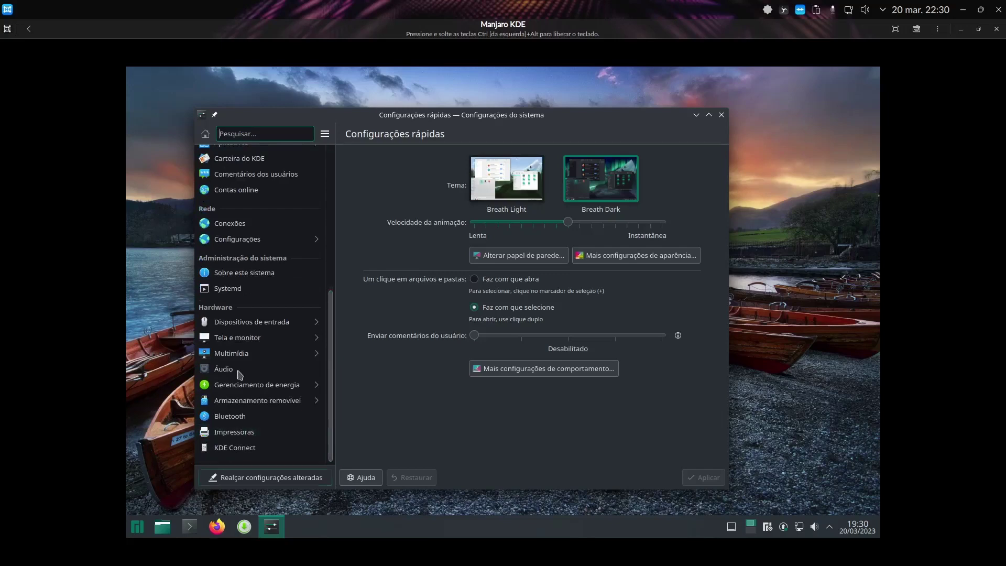
pyautogui.click(229, 374)
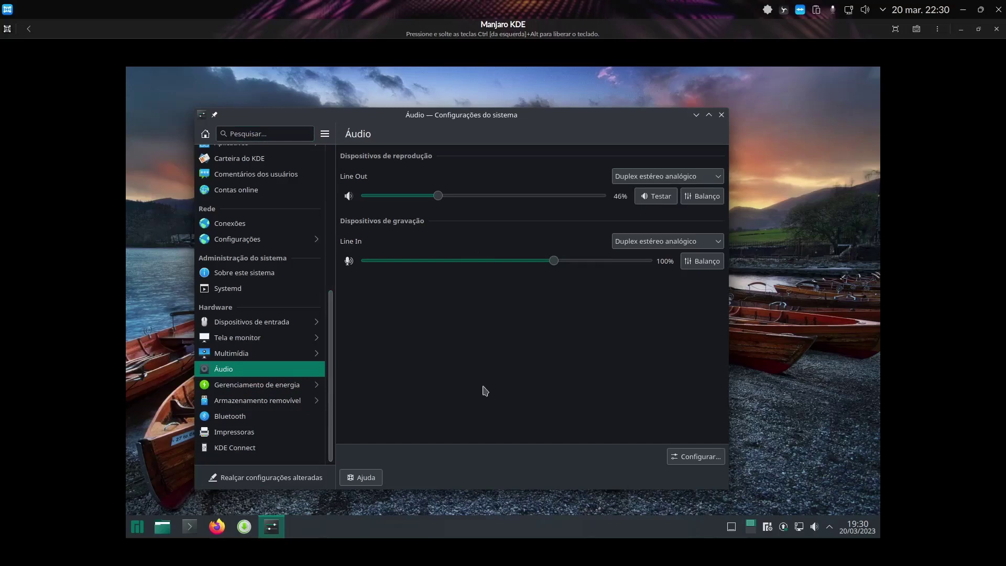
pyautogui.scroll(1, 252, 356)
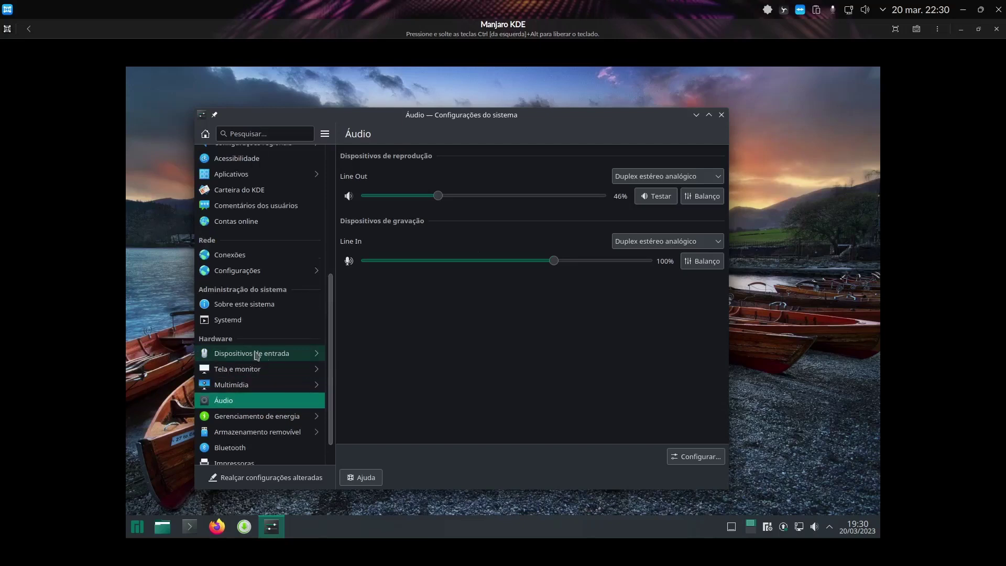
pyautogui.click(254, 311)
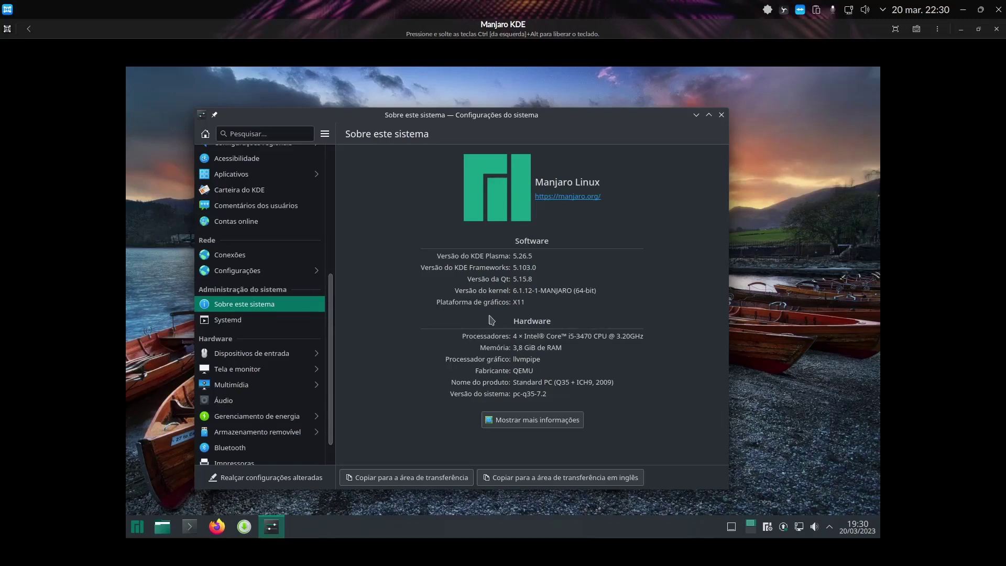
# Look through the workspace behaviour settings: general behaviour, Bordas da tela and the list in Efeitos da área de trabalho
pyautogui.scroll(8, 252, 264)
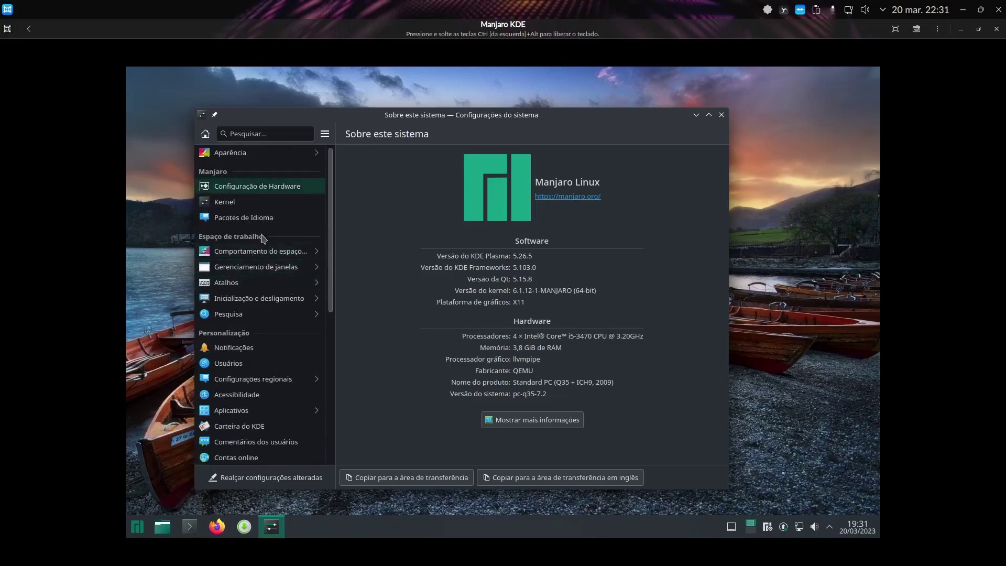
pyautogui.click(267, 253)
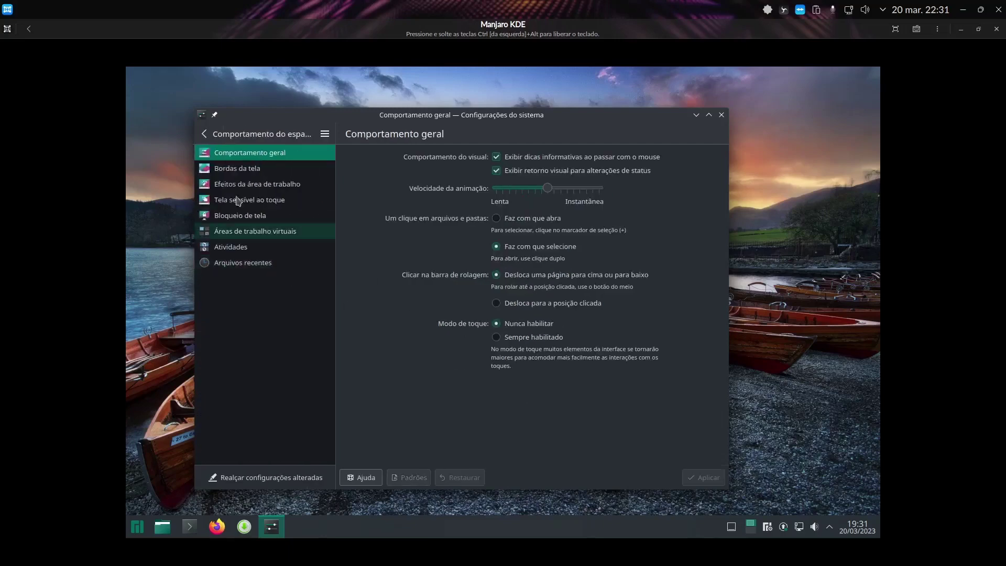
pyautogui.click(256, 172)
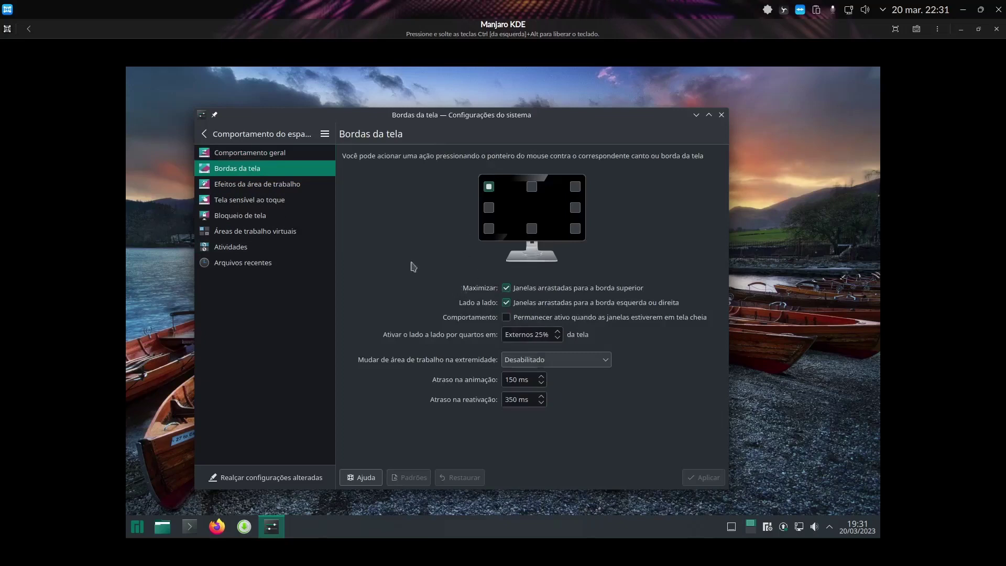
pyautogui.click(236, 185)
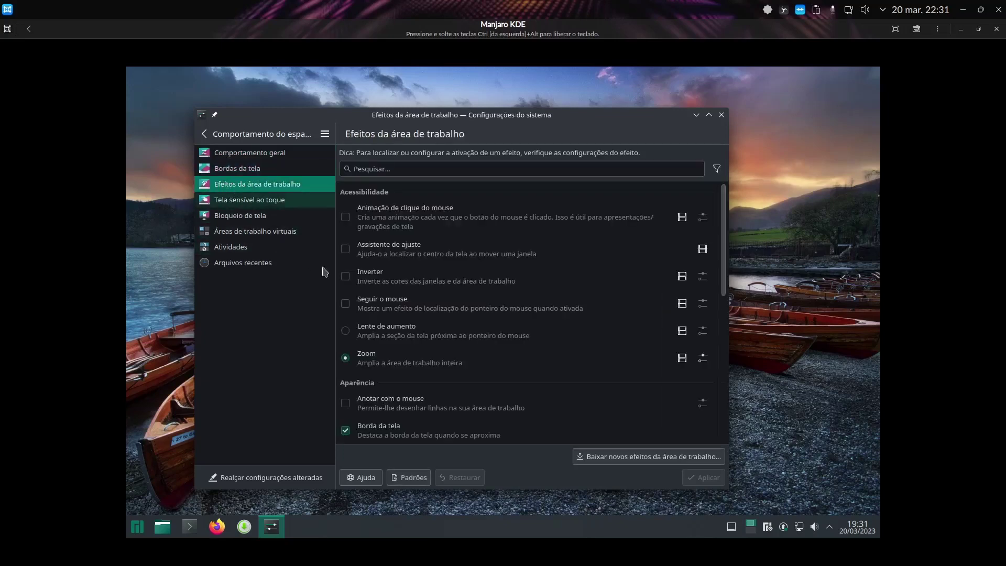
pyautogui.scroll(-1, 400, 307)
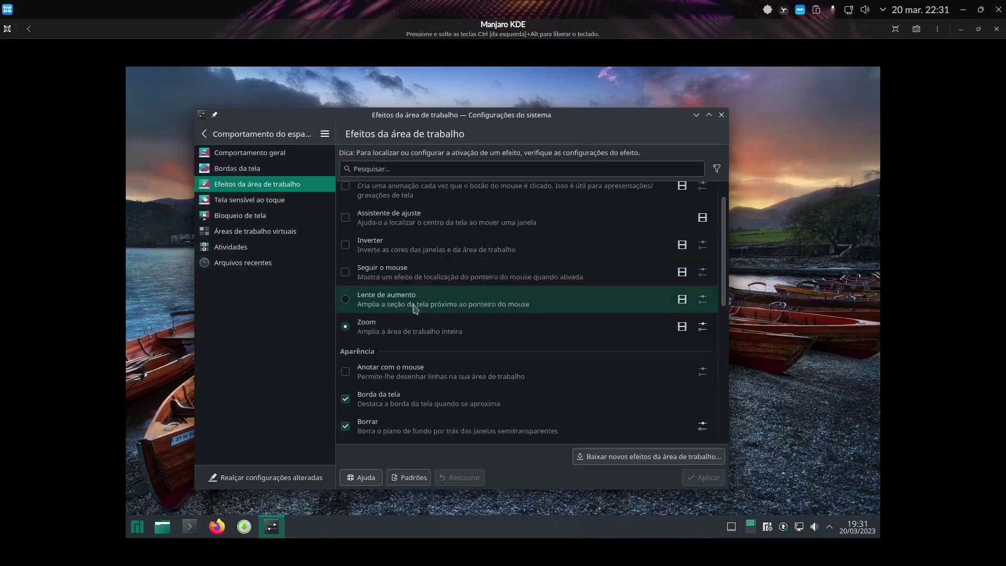
pyautogui.scroll(1, 415, 294)
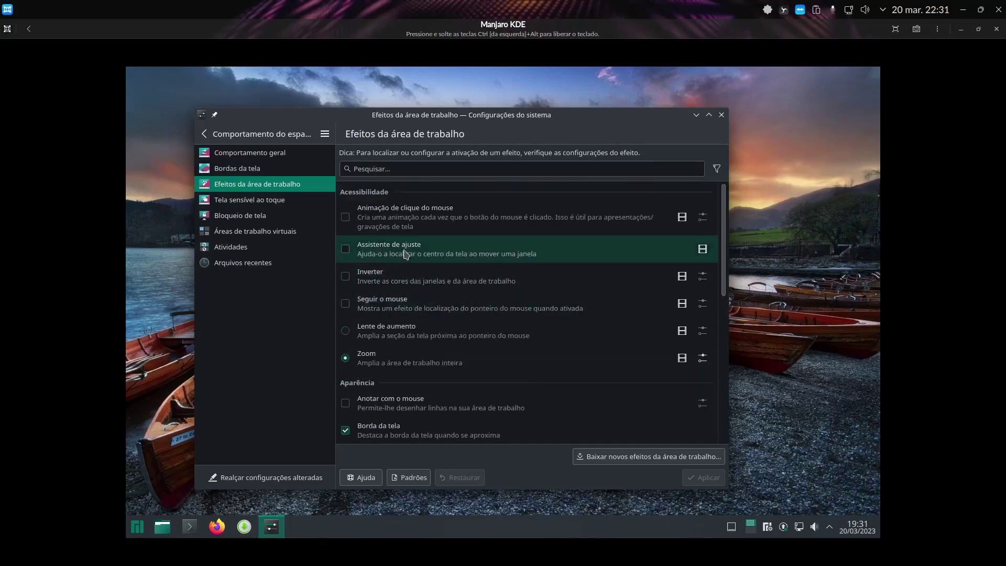
pyautogui.scroll(-1, 409, 254)
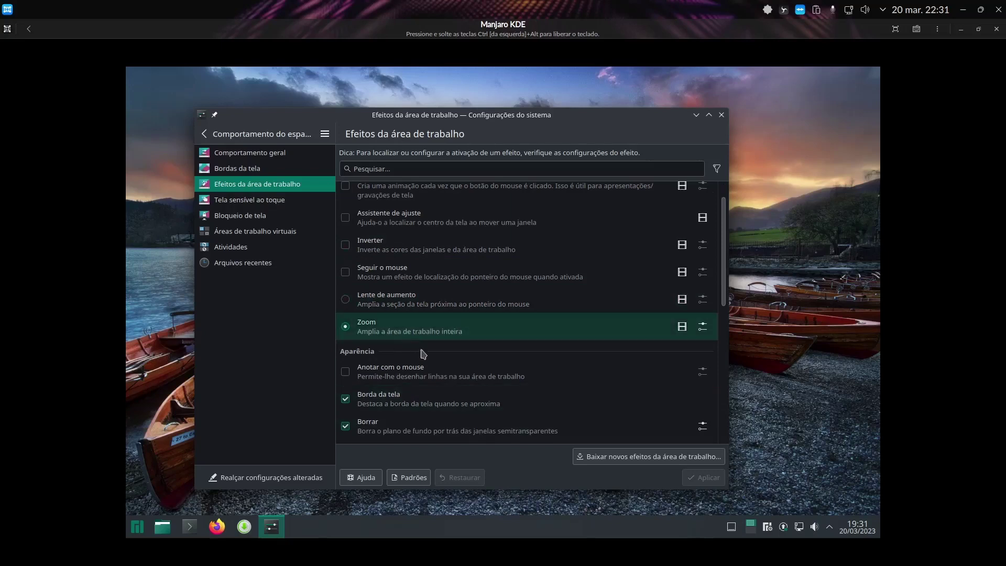
pyautogui.moveTo(724, 272); pyautogui.dragTo(550, 294)
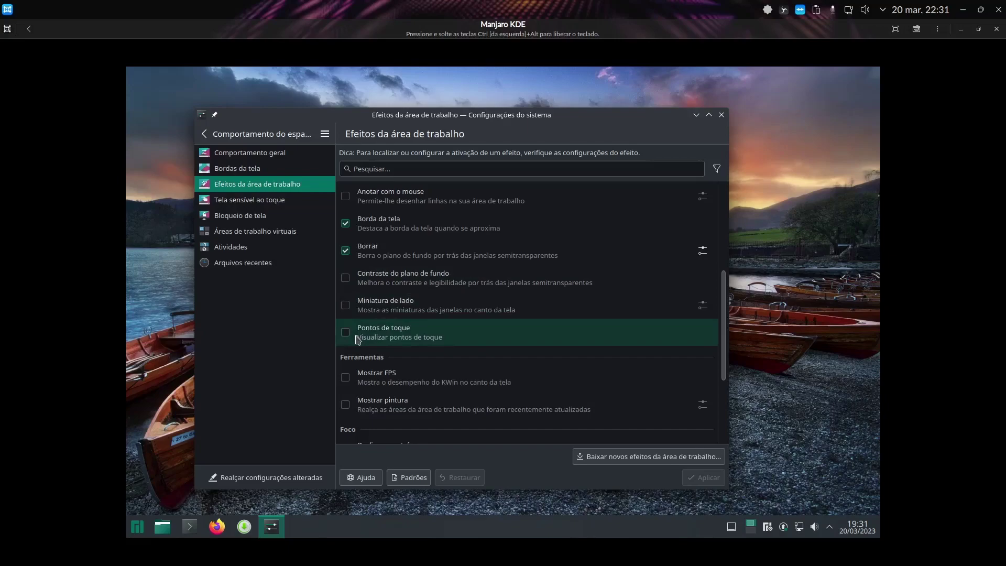
# Minimise the virtual machine window on the host and restore it from the dock to view the window animation
pyautogui.click(961, 30)
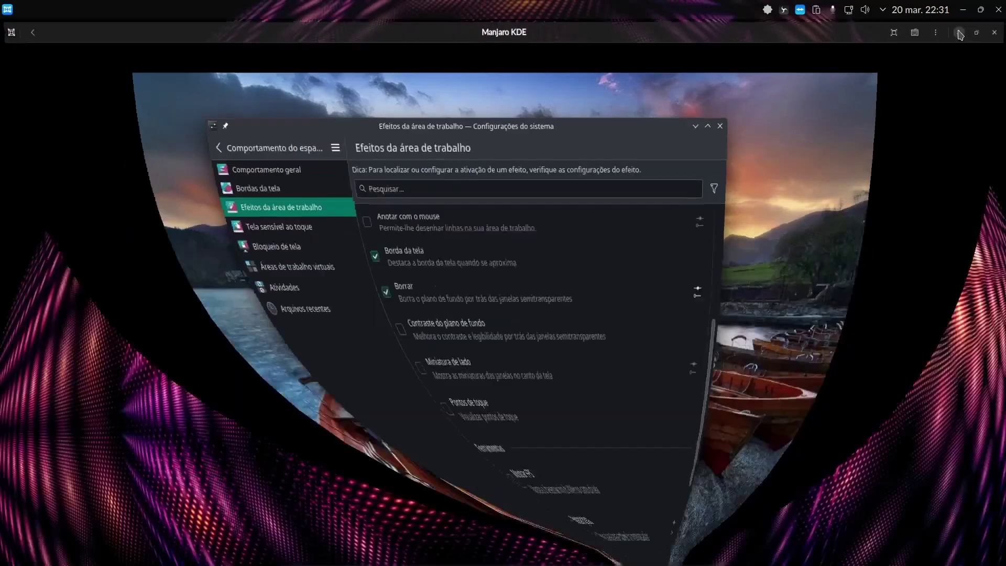
pyautogui.click(659, 548)
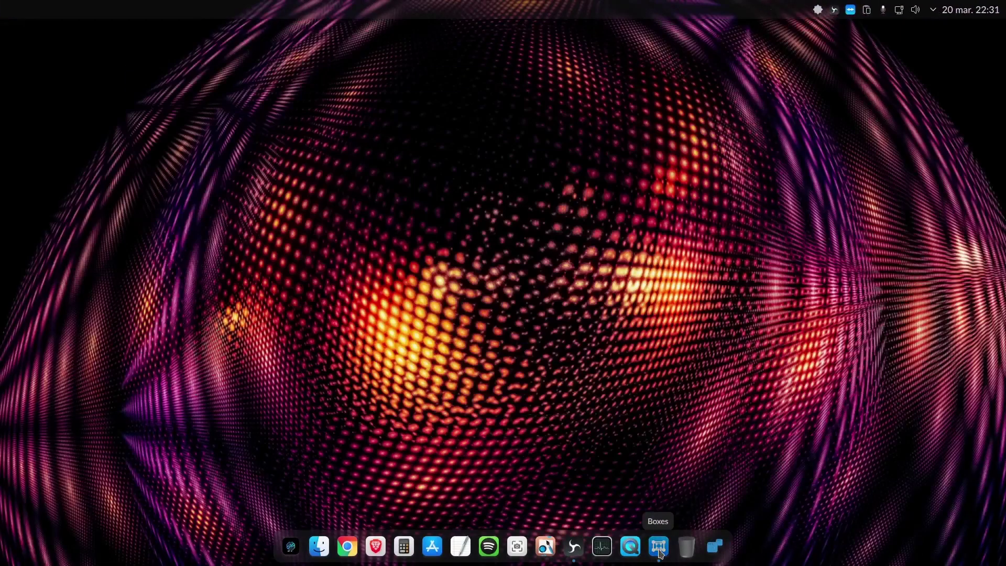
pyautogui.click(659, 548)
pyautogui.click(659, 547)
pyautogui.click(658, 548)
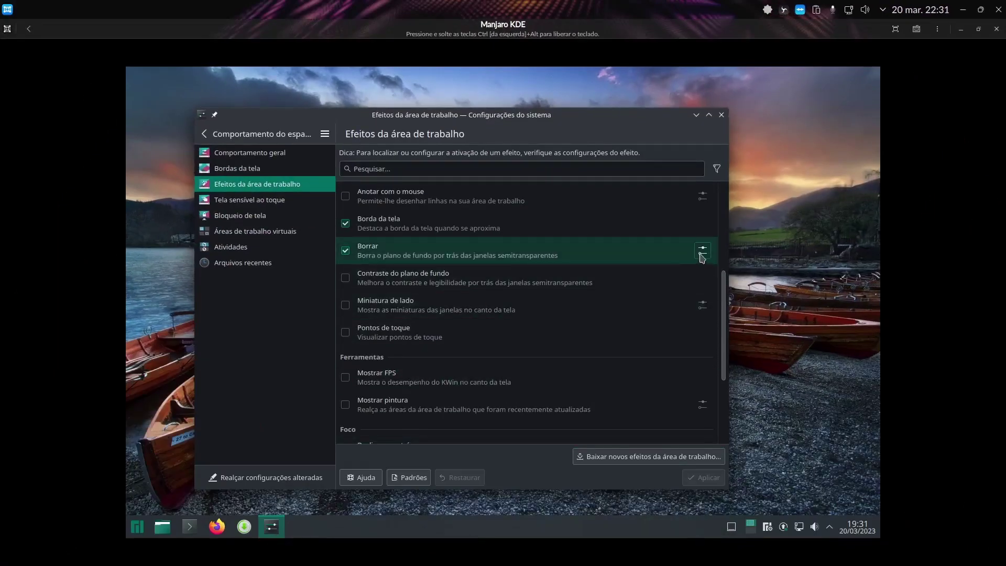
# Set both the blur strength and noise strength of the Borrar desktop effect to Leve, confirm, and minimise the settings window
pyautogui.click(702, 256)
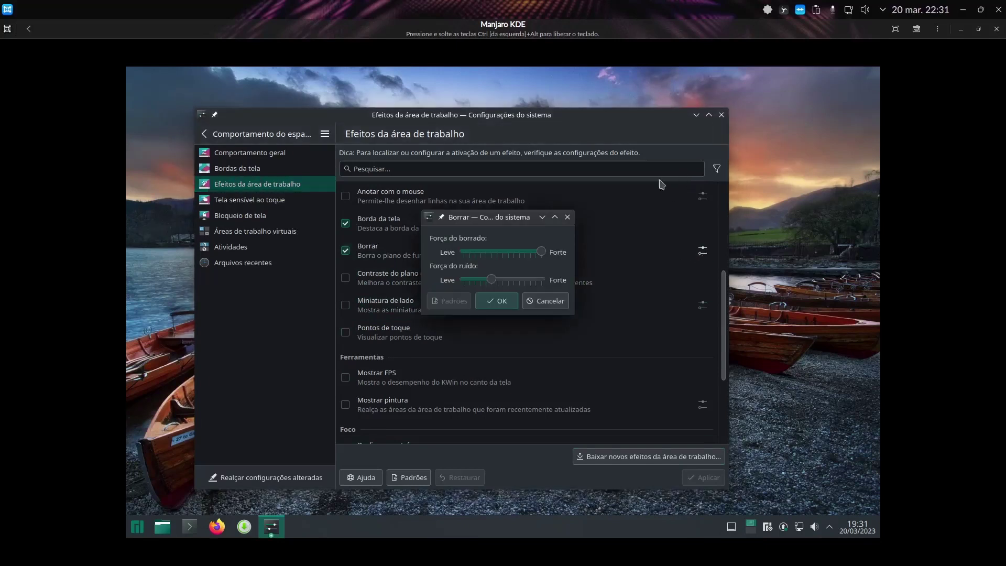
pyautogui.moveTo(542, 255); pyautogui.dragTo(446, 255)
pyautogui.moveTo(491, 280); pyautogui.dragTo(415, 290)
pyautogui.click(491, 302)
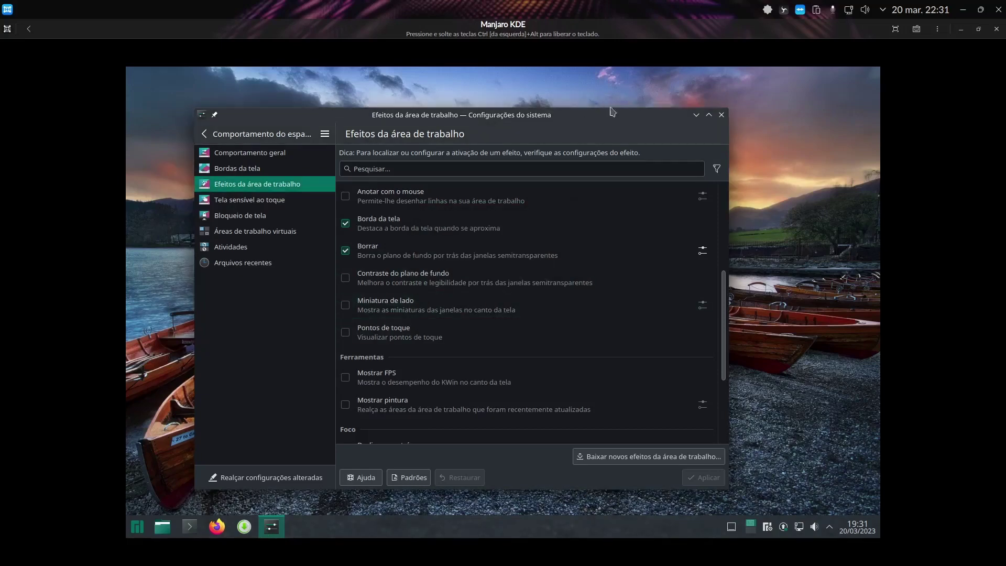
pyautogui.click(696, 114)
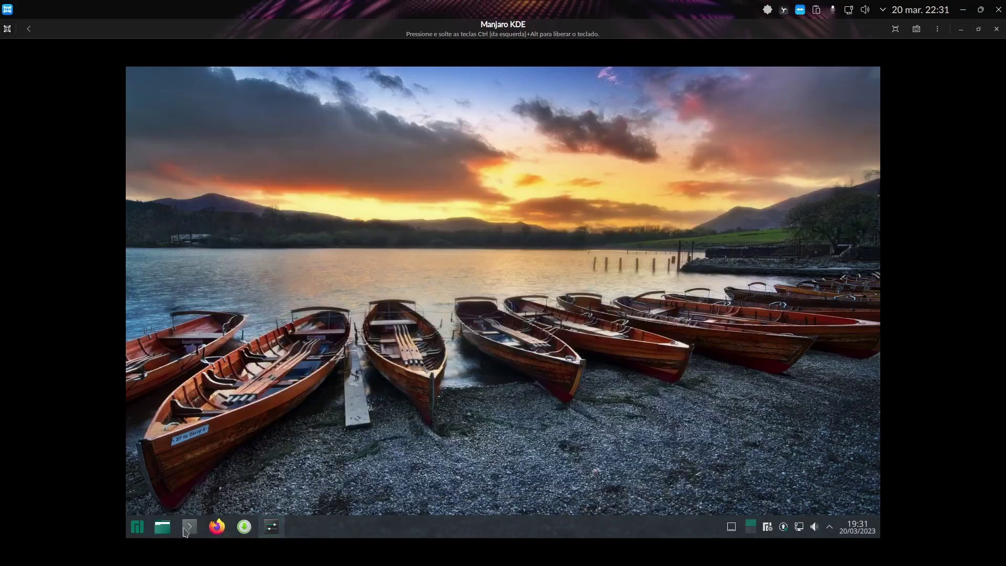
# Open the Dolphin file manager, show its editable path, move the window to inspect its look, and close it
pyautogui.click(164, 528)
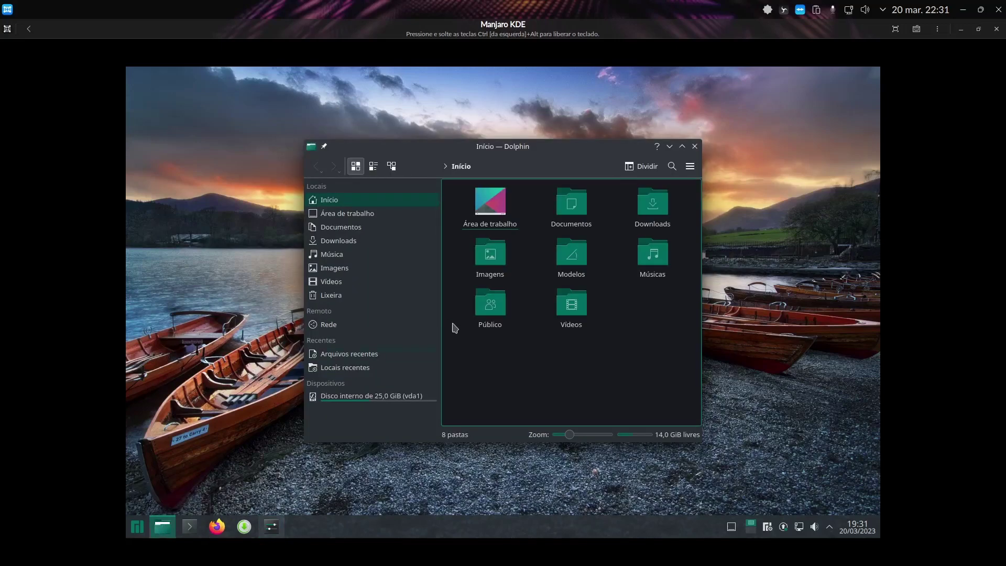
pyautogui.click(539, 165)
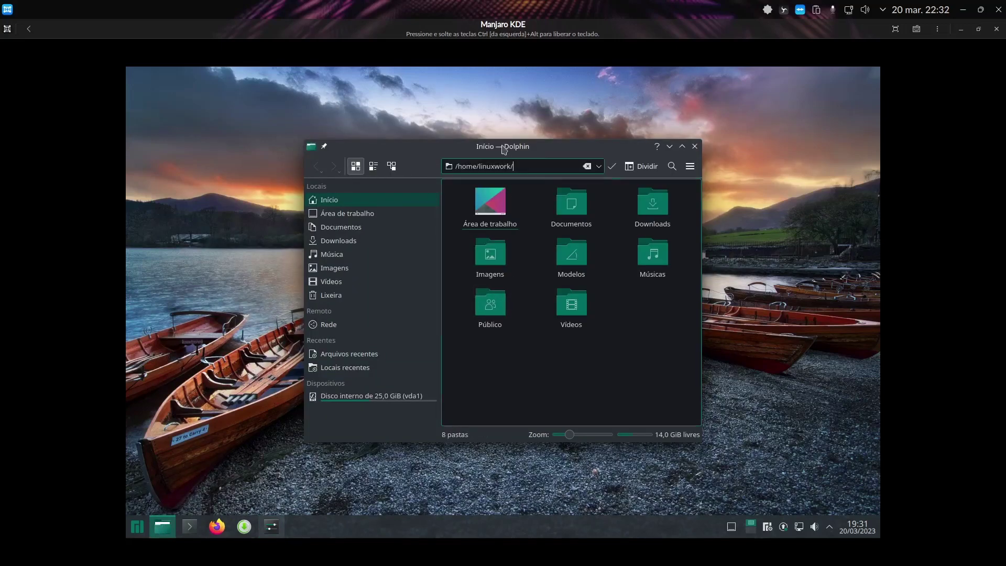
pyautogui.moveTo(407, 145); pyautogui.dragTo(369, 175)
pyautogui.click(658, 179)
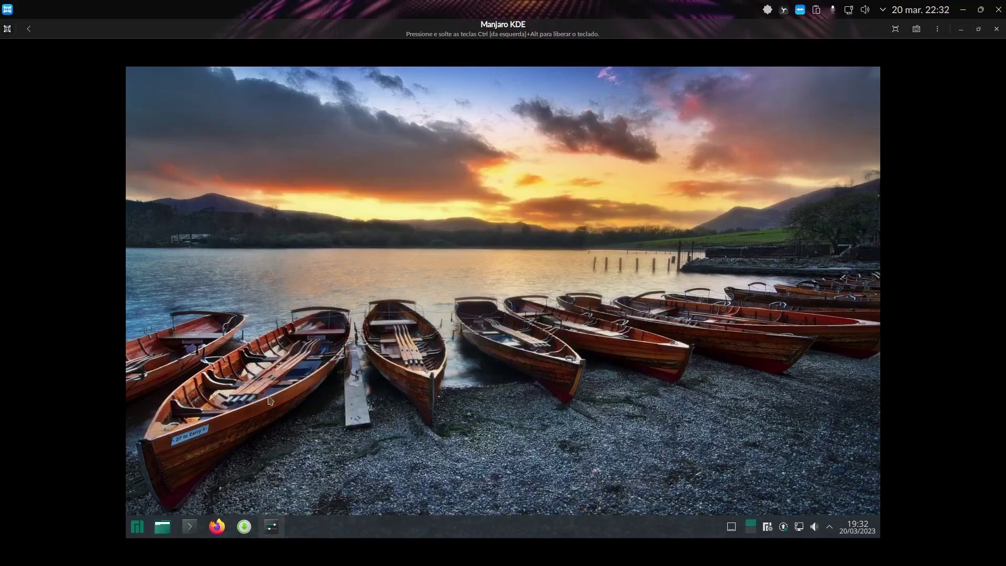
# Apply the Breeze Dark global theme in the Aparência settings and close the system settings
pyautogui.click(137, 527)
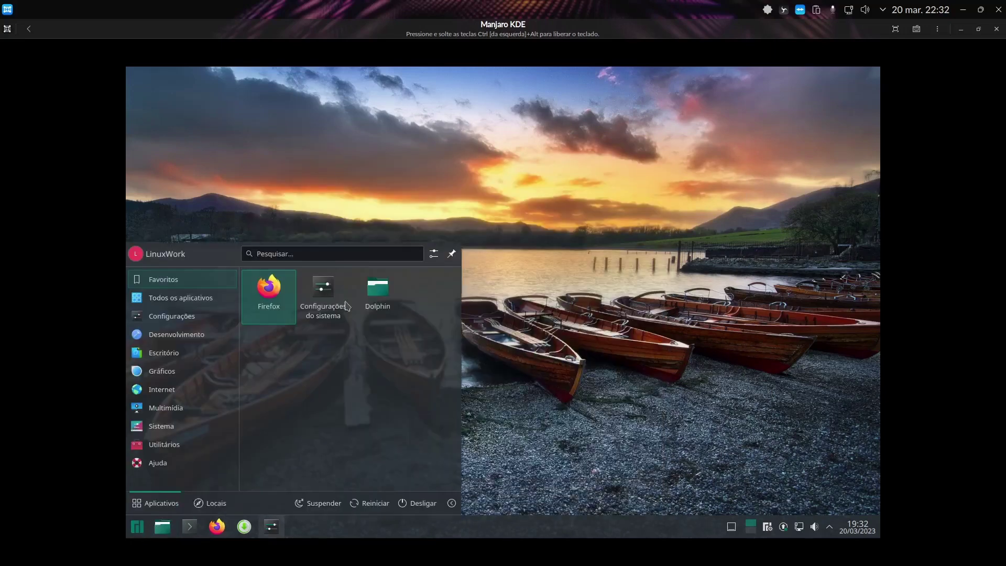
pyautogui.click(333, 317)
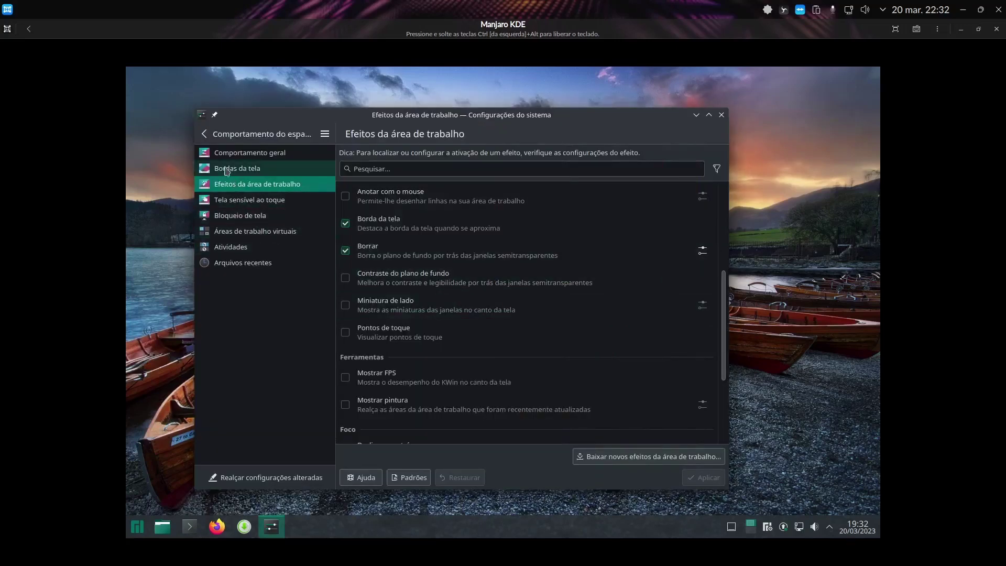
pyautogui.click(283, 134)
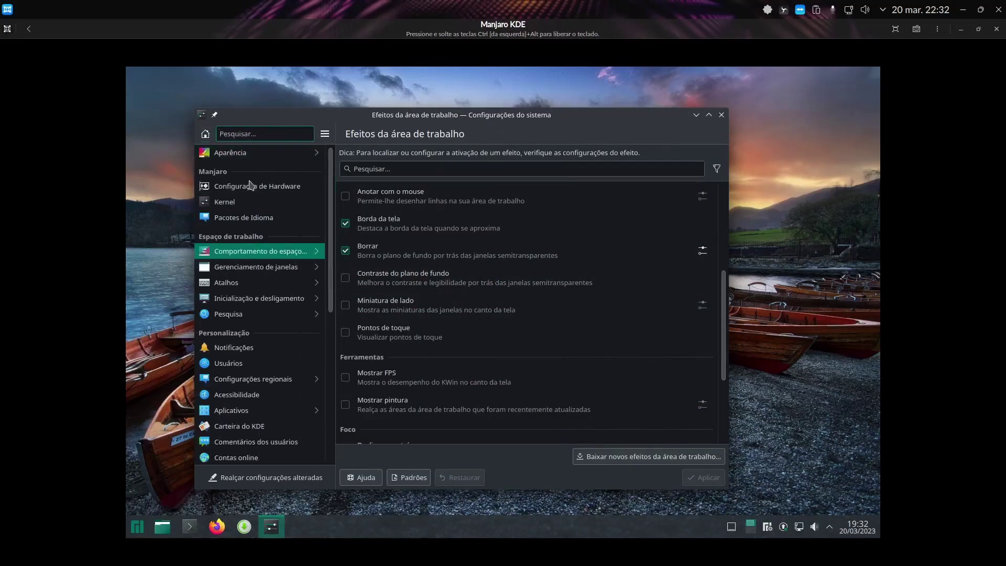
pyautogui.click(230, 153)
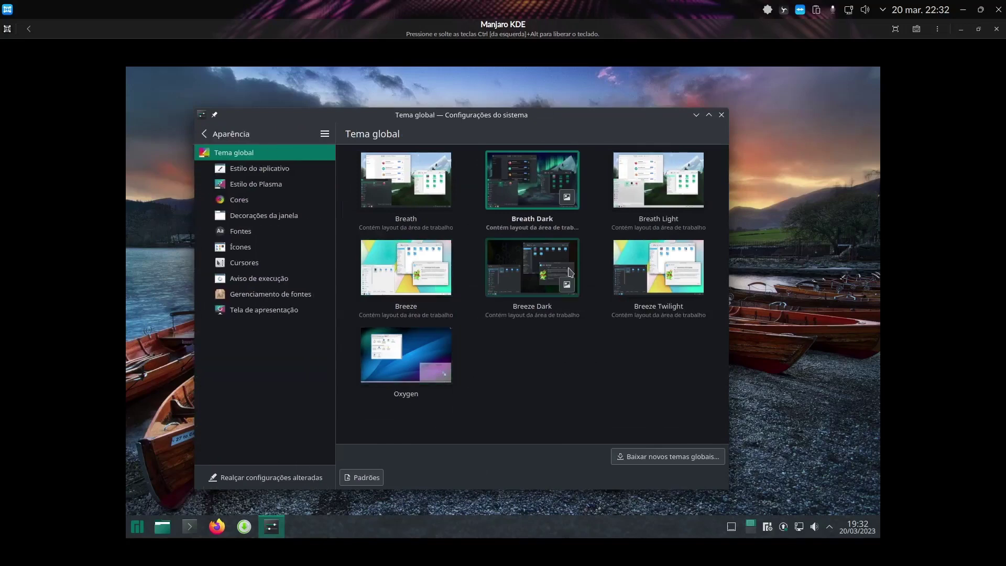
pyautogui.doubleClick(532, 267)
pyautogui.click(603, 340)
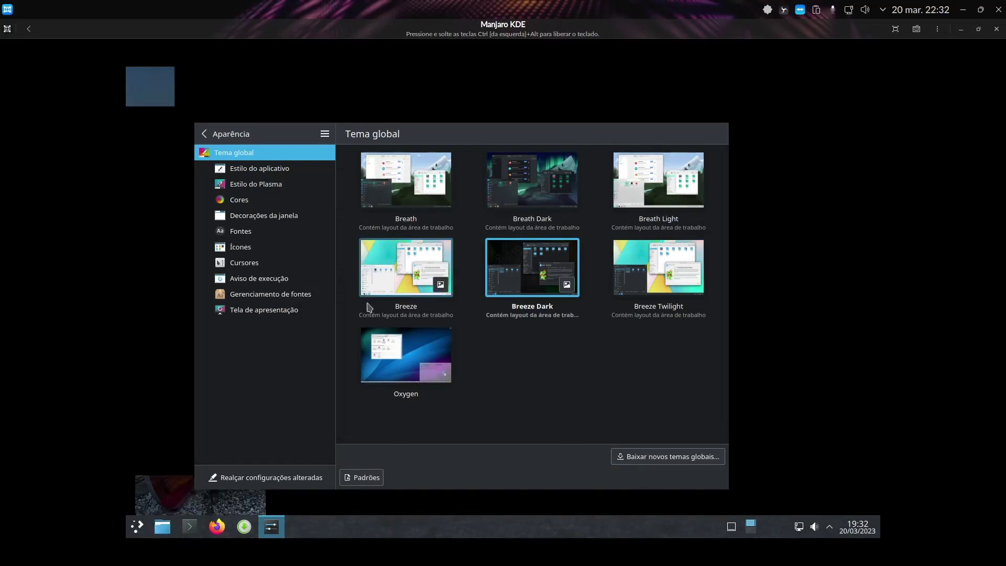
pyautogui.moveTo(687, 128)
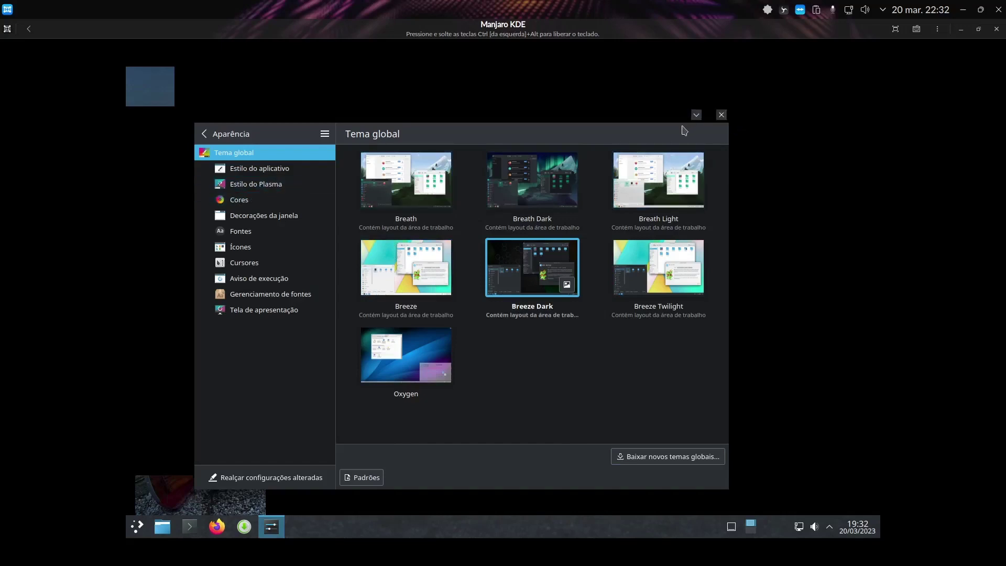
pyautogui.click(722, 115)
# Check how Dolphin and the application launcher look with the Breeze Dark theme, closing Dolphin after inspecting it
pyautogui.click(163, 526)
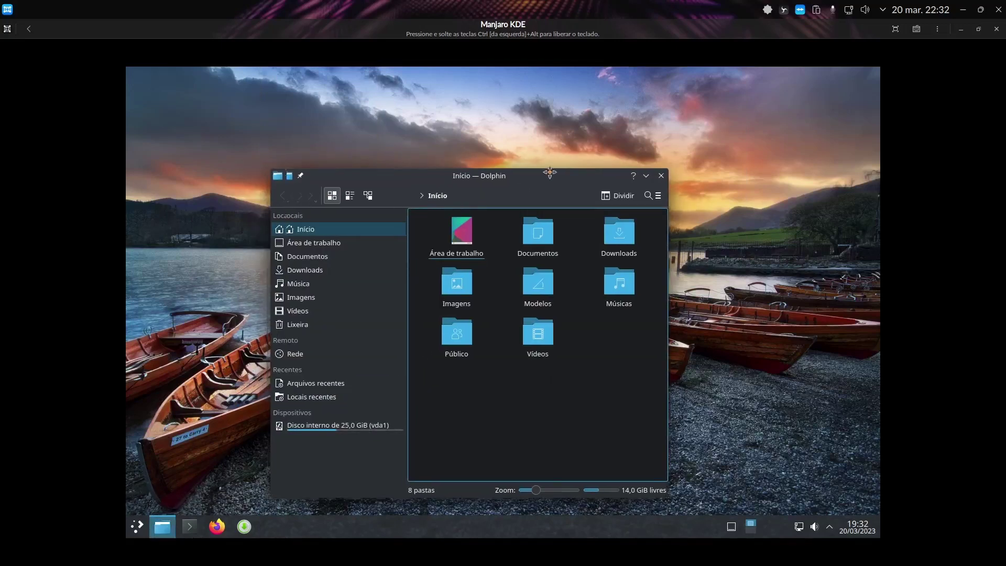
pyautogui.moveTo(505, 174); pyautogui.dragTo(534, 161)
pyautogui.click(691, 158)
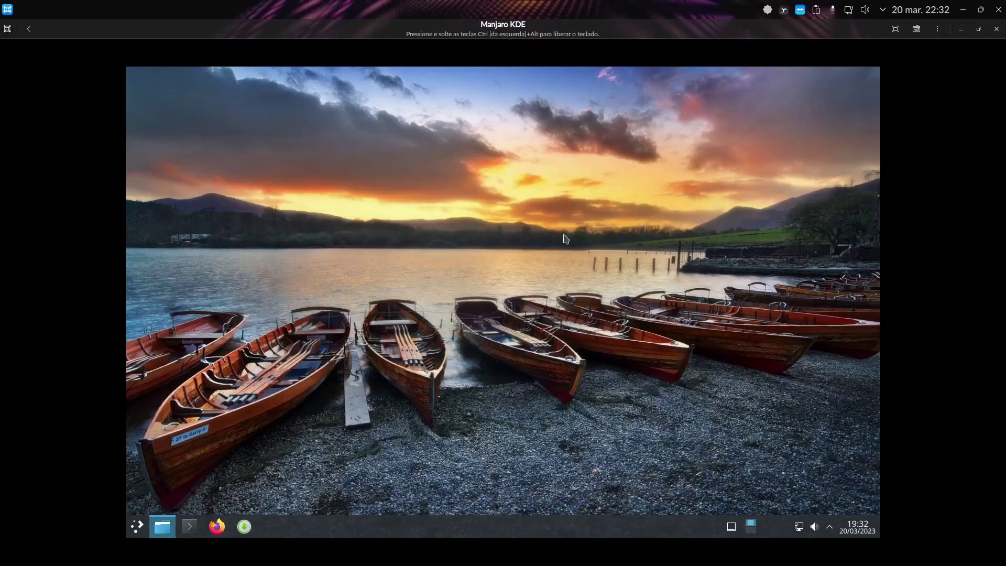
pyautogui.click(137, 526)
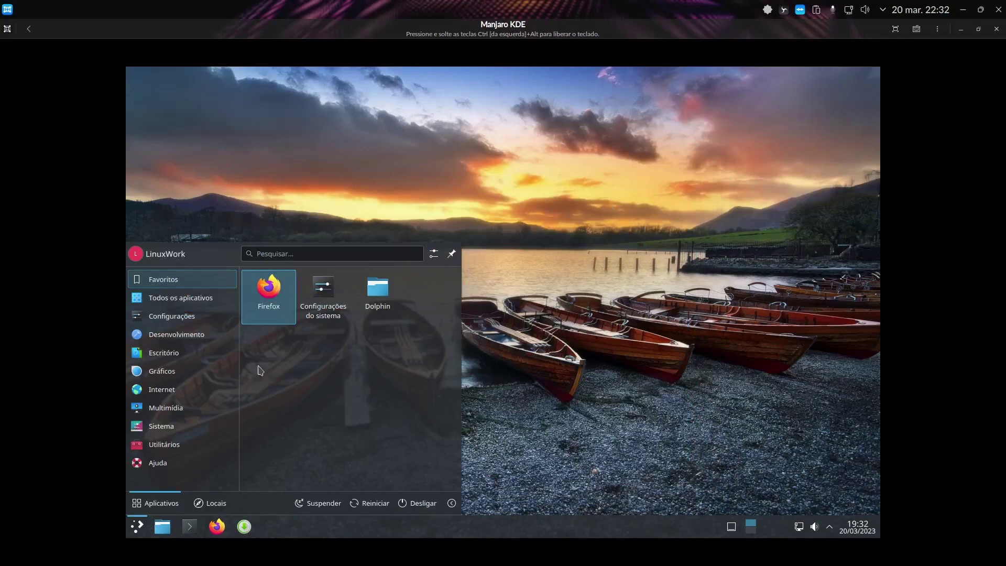
# Open the system settings, go to the desktop effects in Comportamento do espaço de trabalho, check the Borrar effect's options and confirm them
pyautogui.click(335, 311)
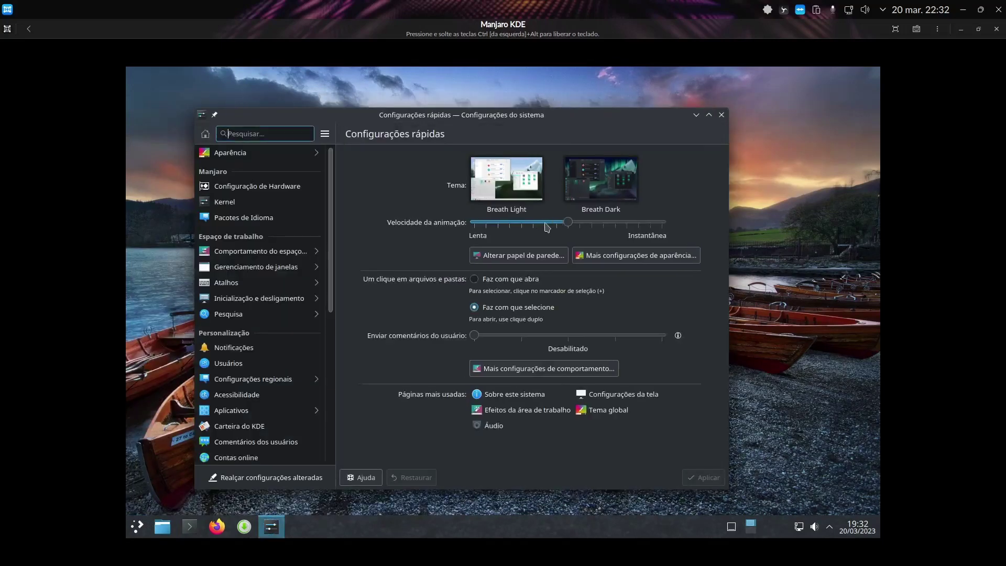
pyautogui.moveTo(525, 116); pyautogui.dragTo(597, 114)
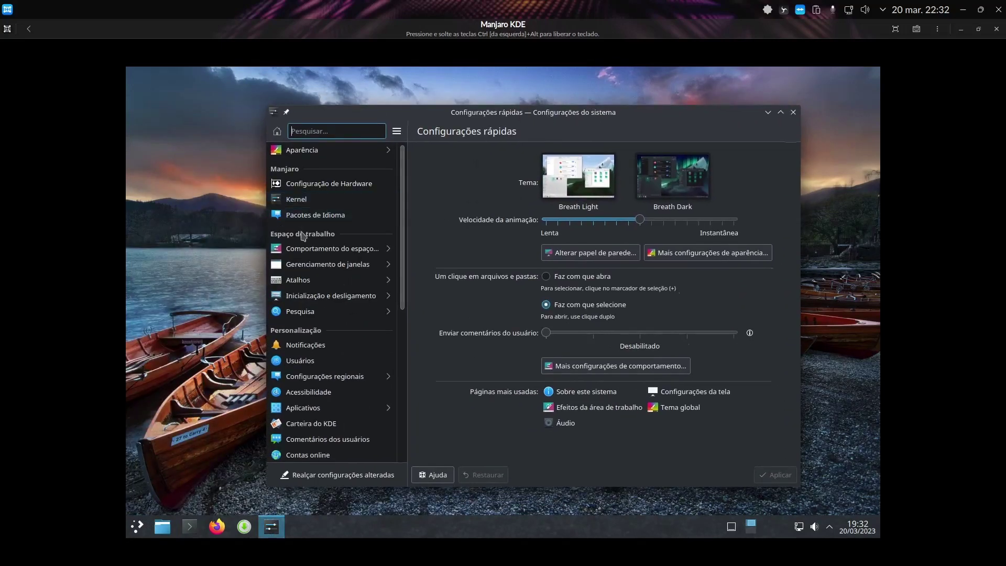
pyautogui.click(334, 250)
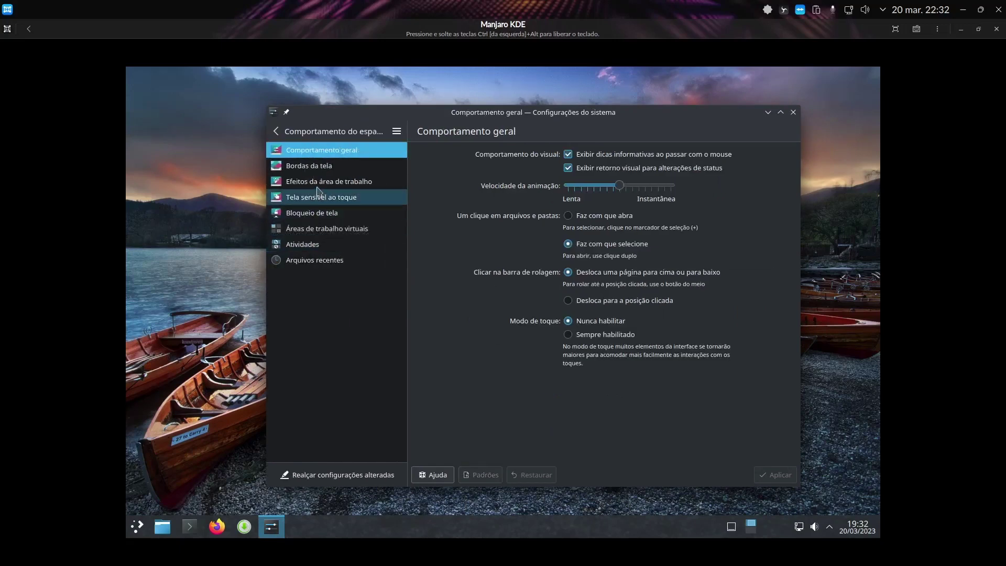
pyautogui.click(336, 183)
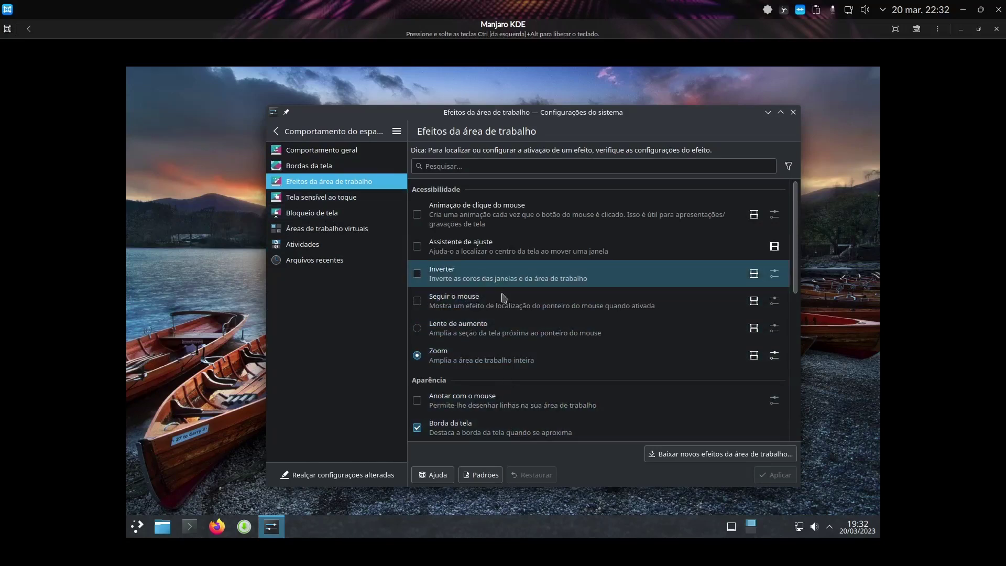
pyautogui.scroll(-5, 524, 264)
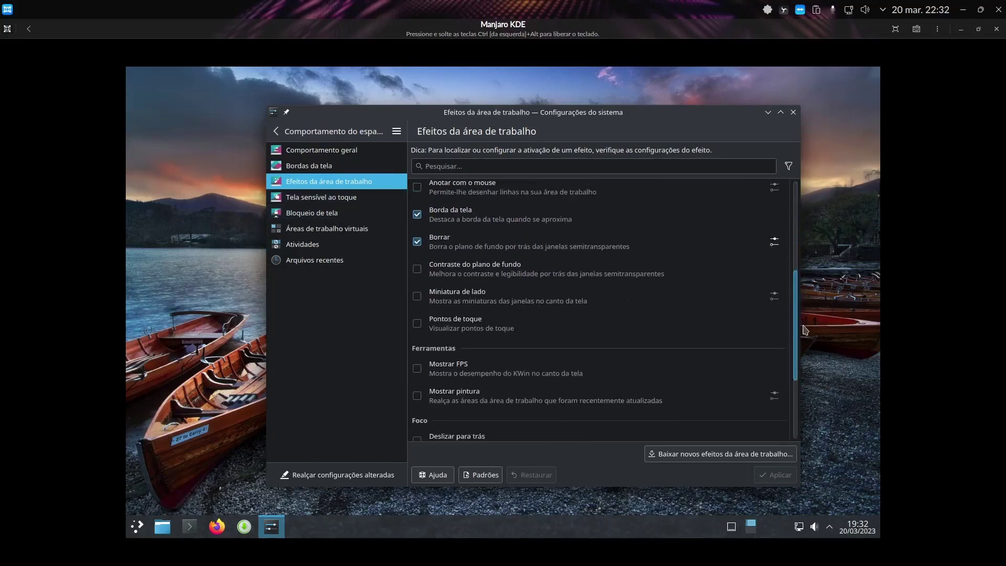
pyautogui.click(774, 233)
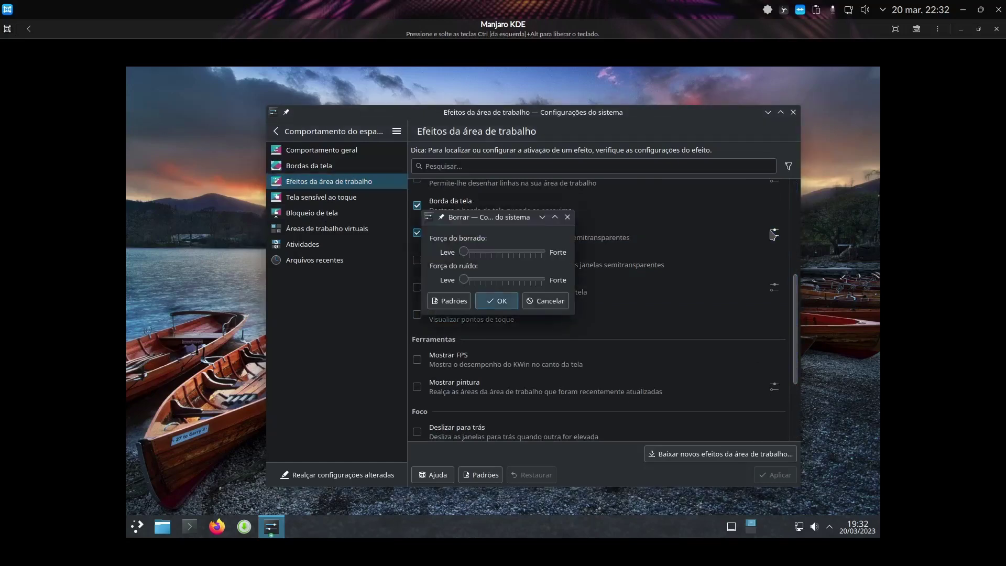
pyautogui.click(497, 303)
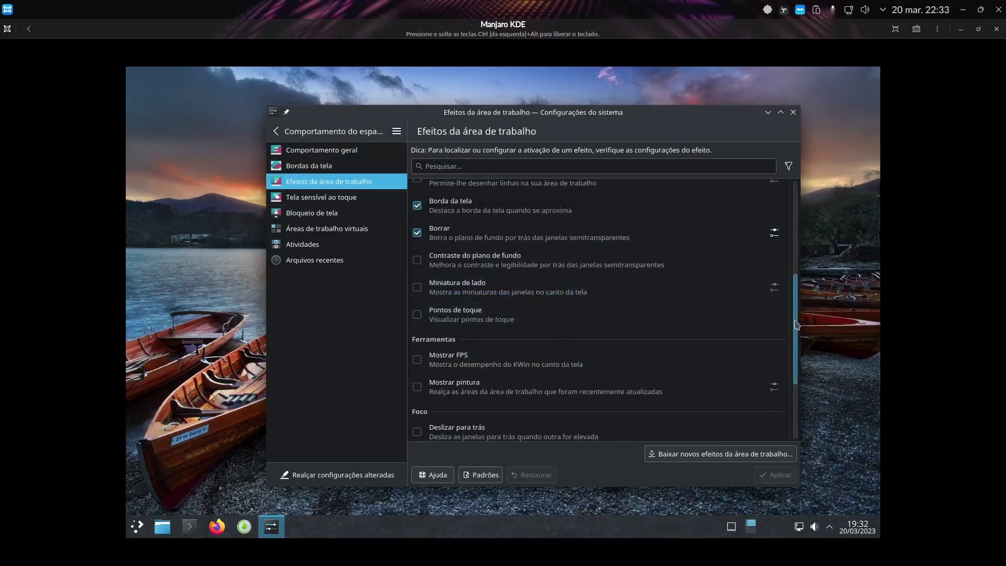
# Browse the desktop effects list, open the download window for new effects and move it aside to return to the settings
pyautogui.scroll(-5, 794, 407)
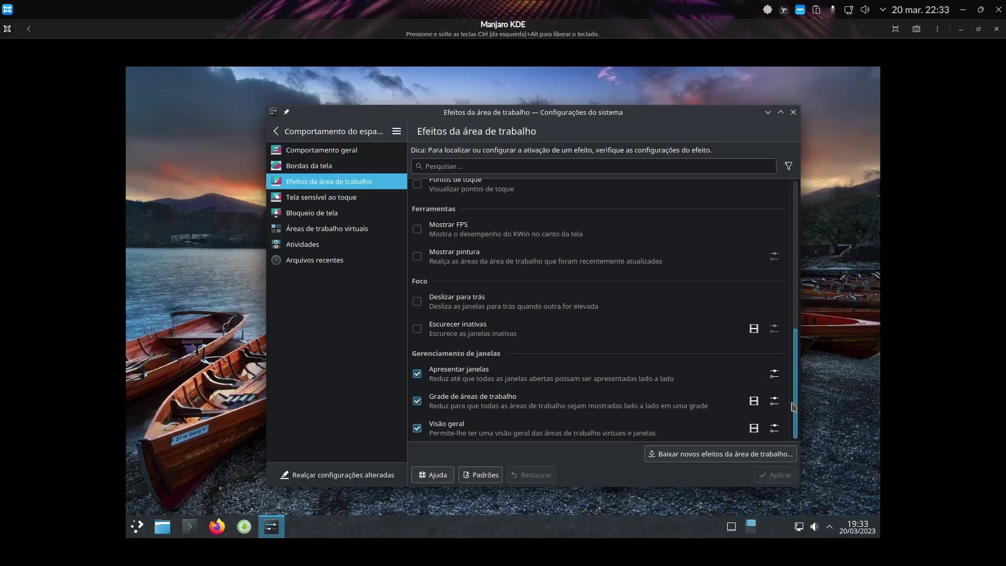
pyautogui.scroll(5, 794, 385)
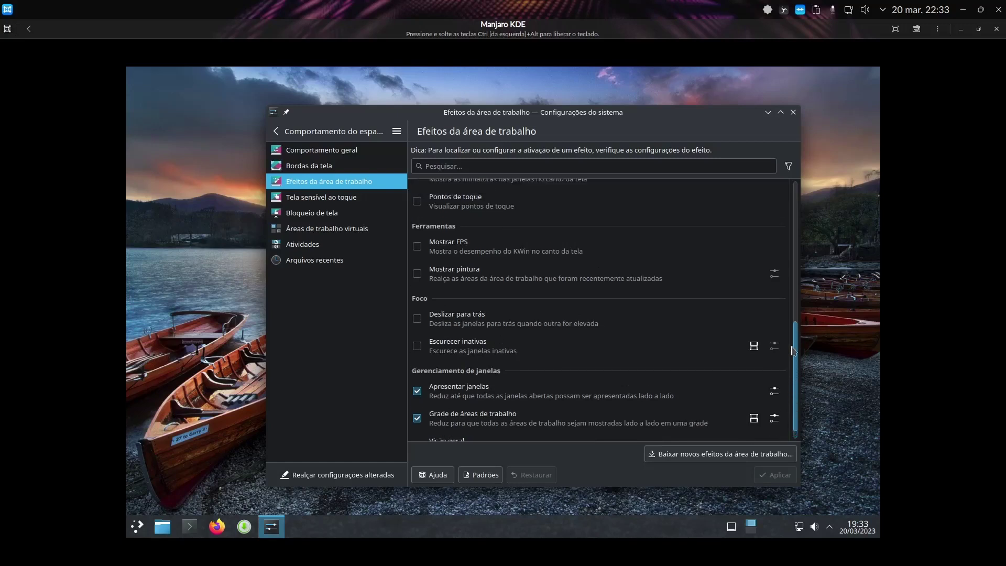
pyautogui.click(712, 460)
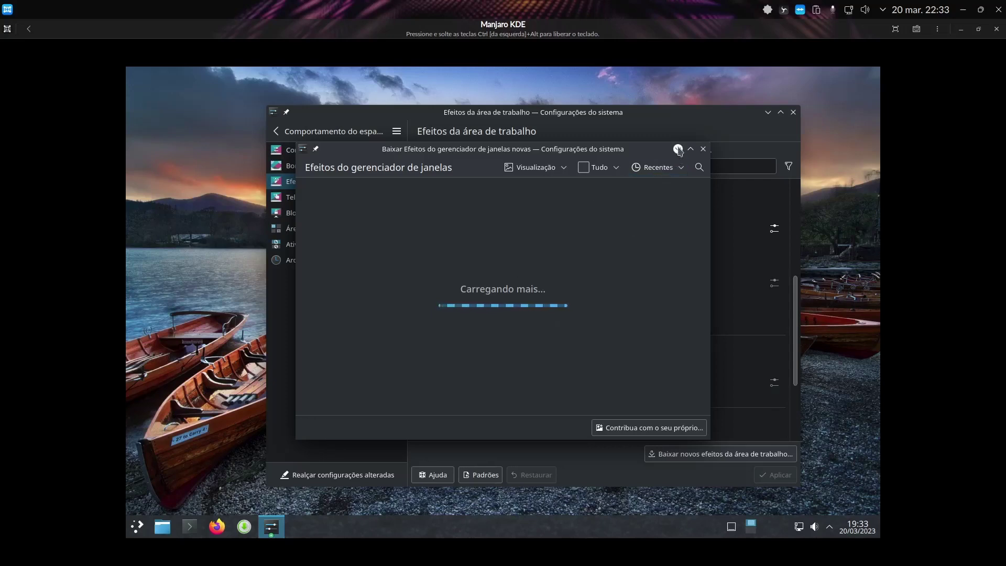
pyautogui.moveTo(529, 158); pyautogui.dragTo(730, 254)
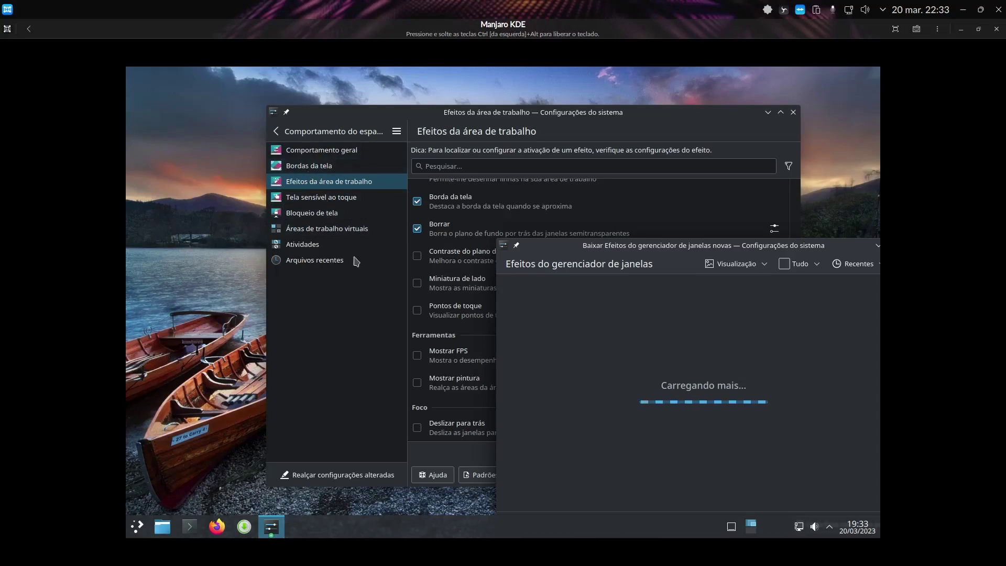
pyautogui.moveTo(676, 253); pyautogui.dragTo(507, 202)
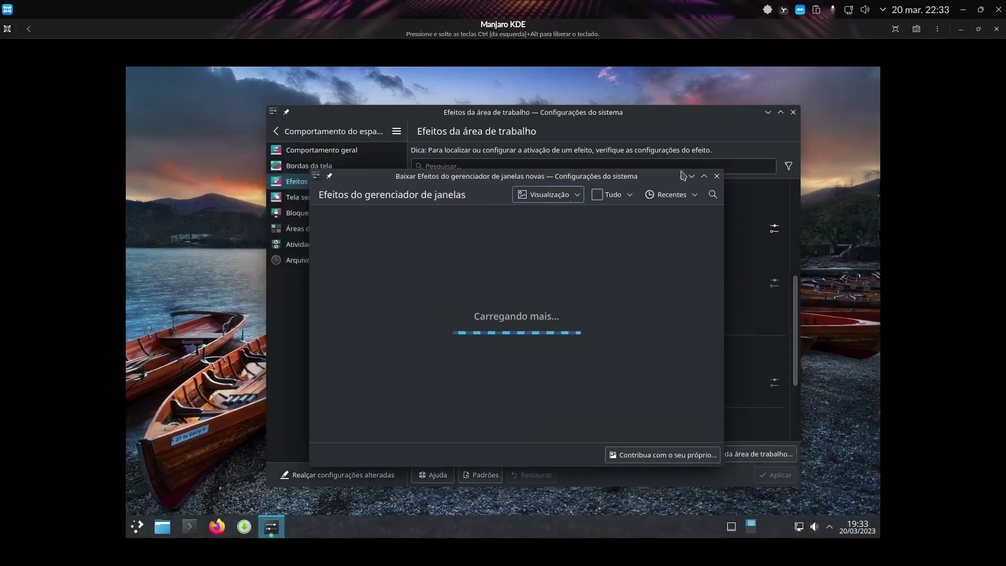
pyautogui.moveTo(659, 181); pyautogui.dragTo(768, 230)
pyautogui.click(413, 116)
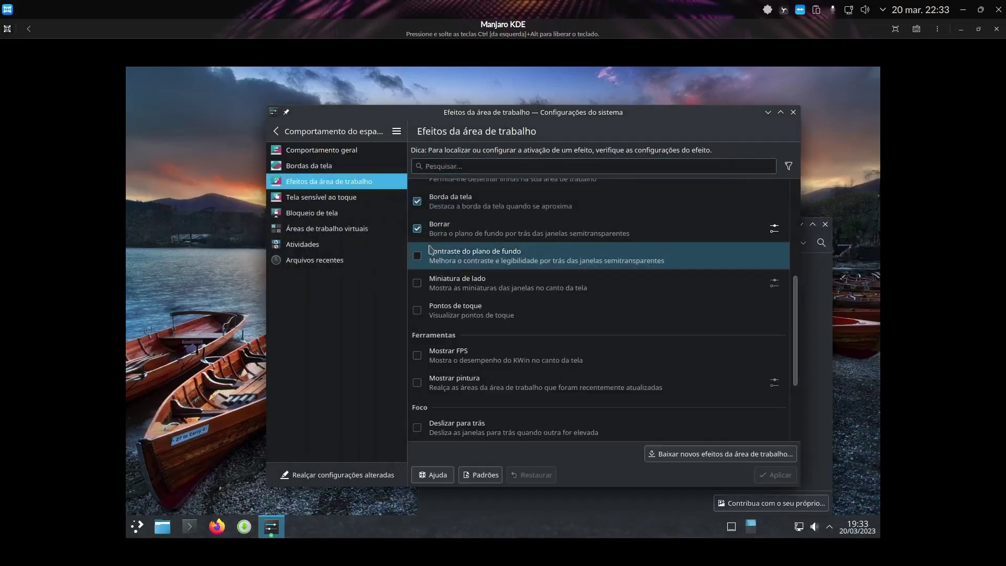
# Look over the remaining desktop effects and the touch screen, screen edges and general behaviour pages, and return to the main settings list
pyautogui.scroll(3, 504, 262)
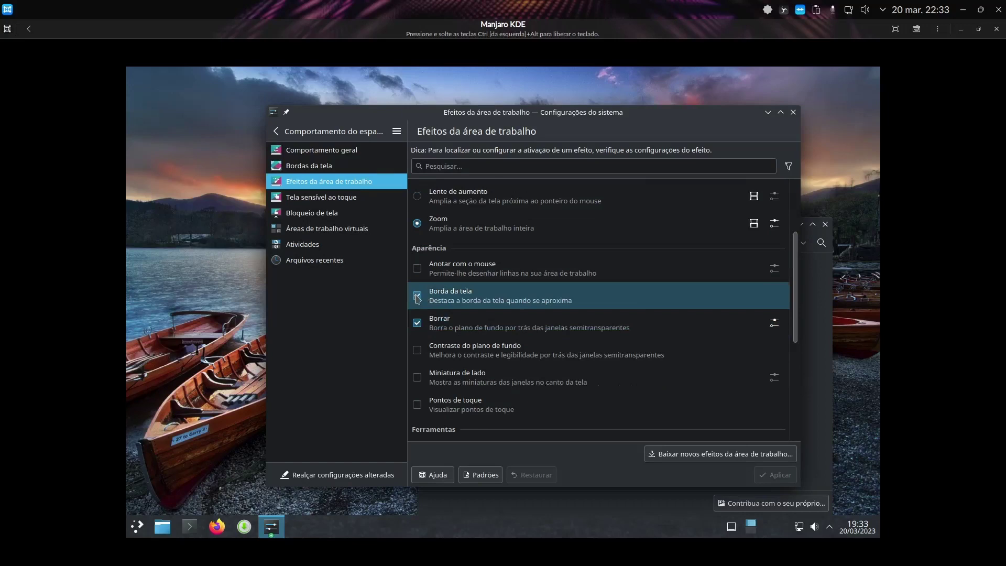
pyautogui.scroll(4, 461, 277)
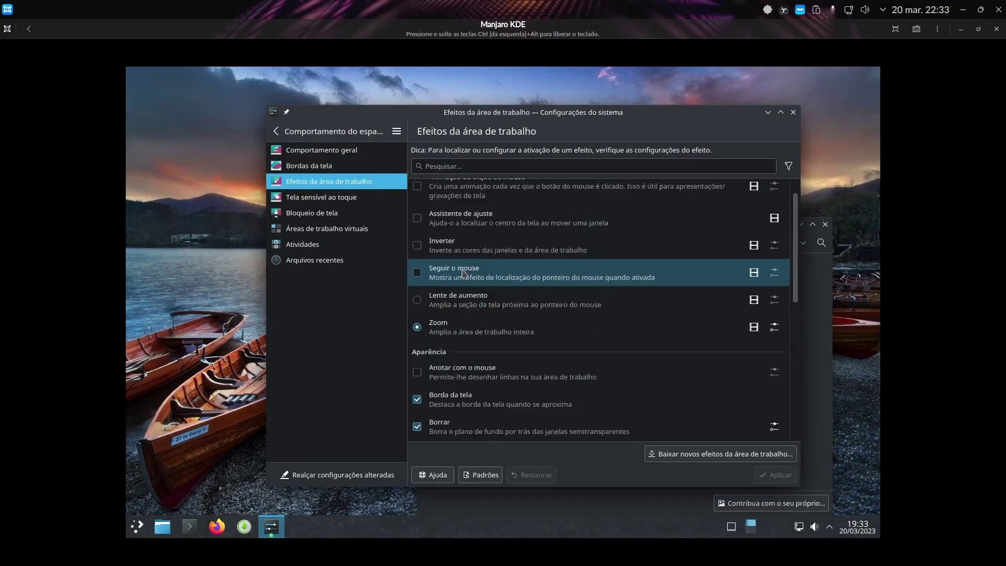
pyautogui.click(336, 197)
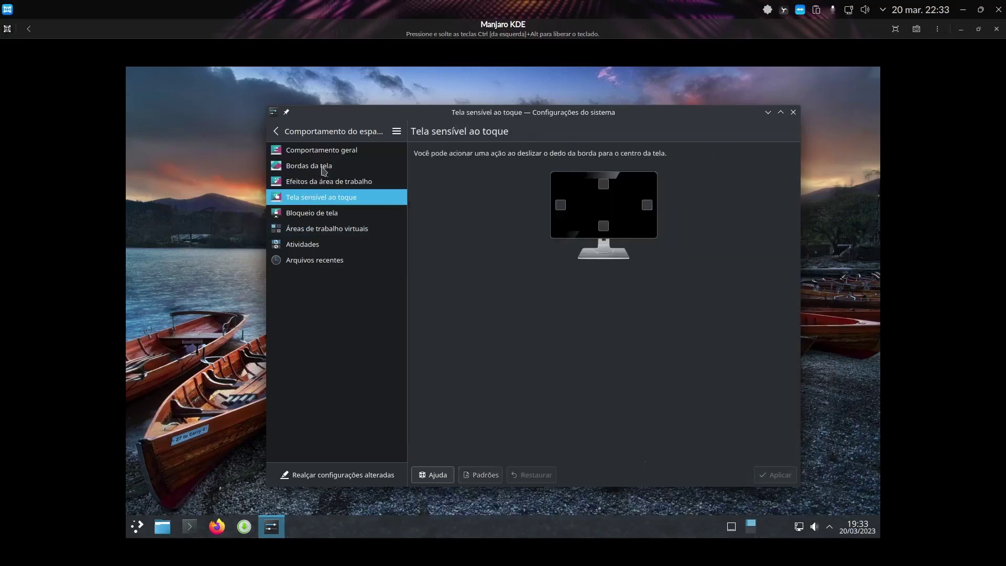
pyautogui.click(316, 168)
pyautogui.click(330, 149)
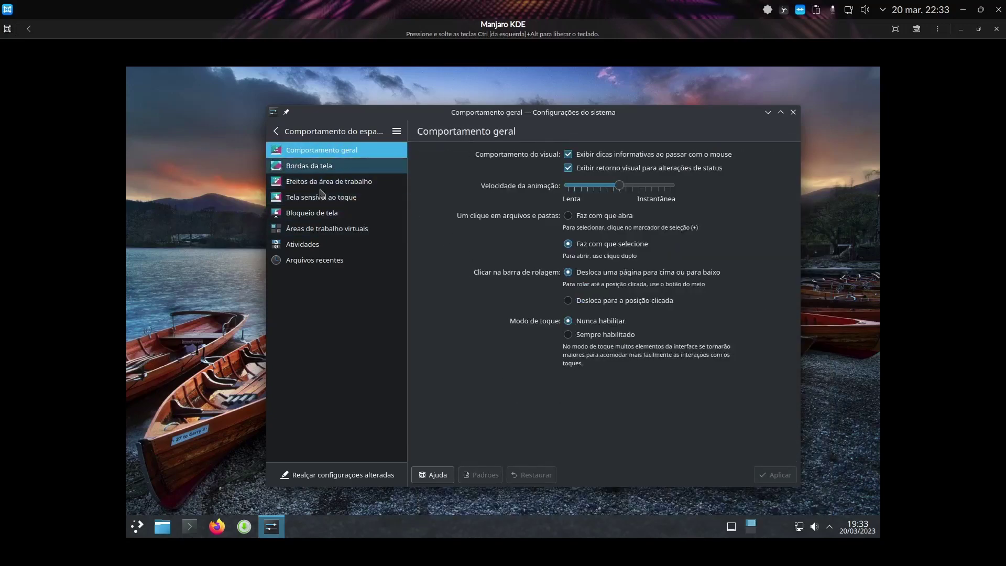
pyautogui.click(276, 131)
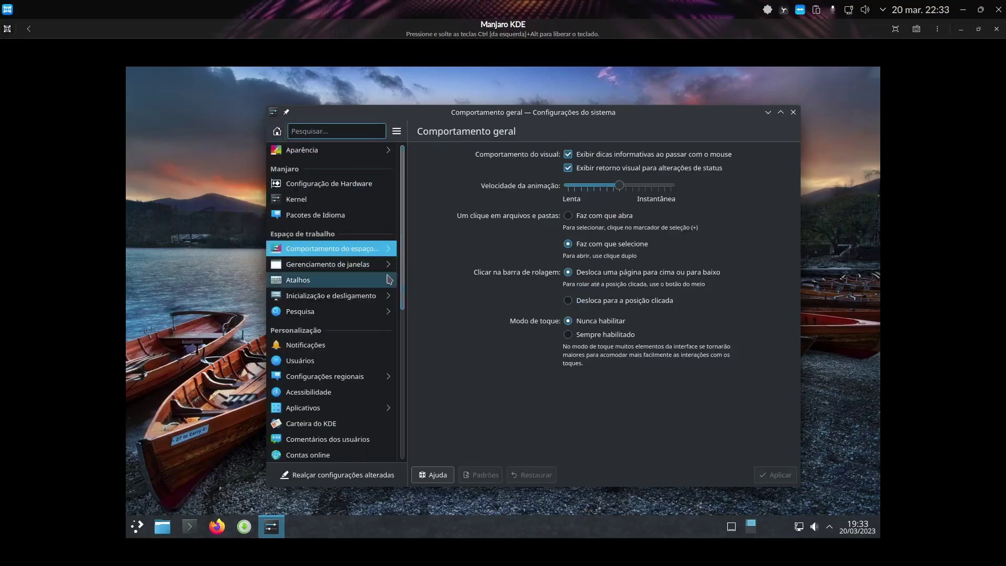
# Review the title bar, window action, movement and advanced options under Gerenciamento de janelas, and reopen the workspace behaviour settings
pyautogui.click(336, 263)
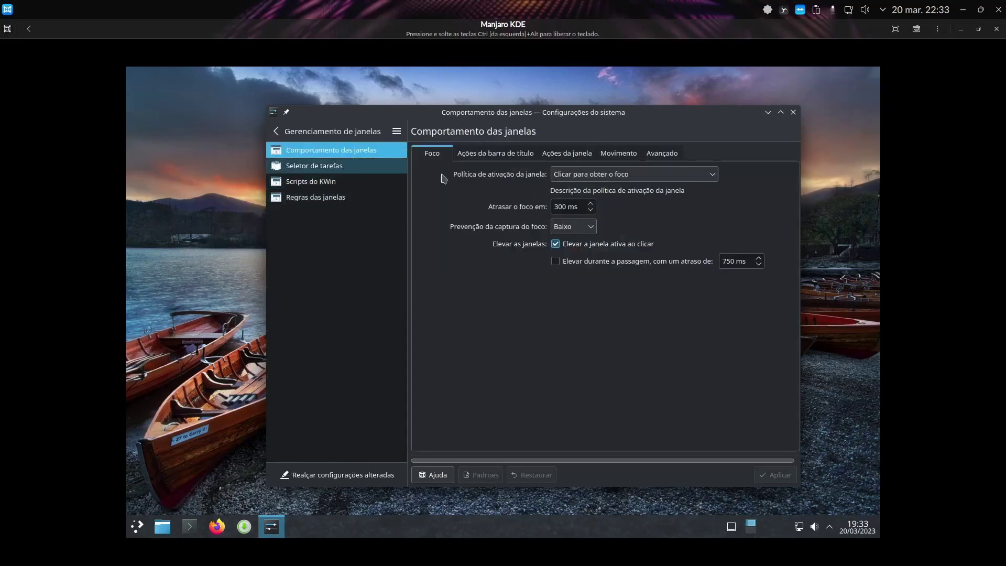
pyautogui.click(484, 156)
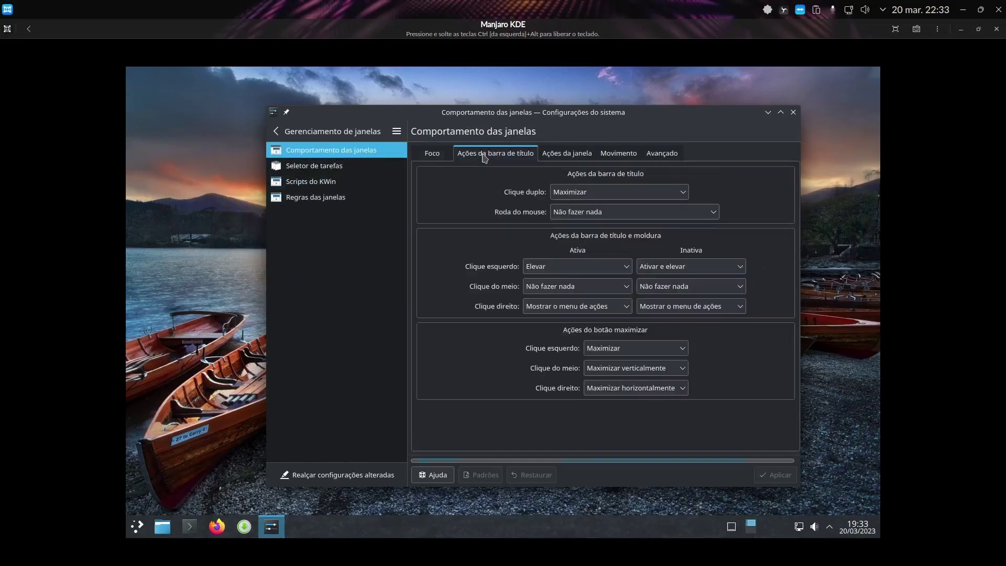
pyautogui.click(571, 158)
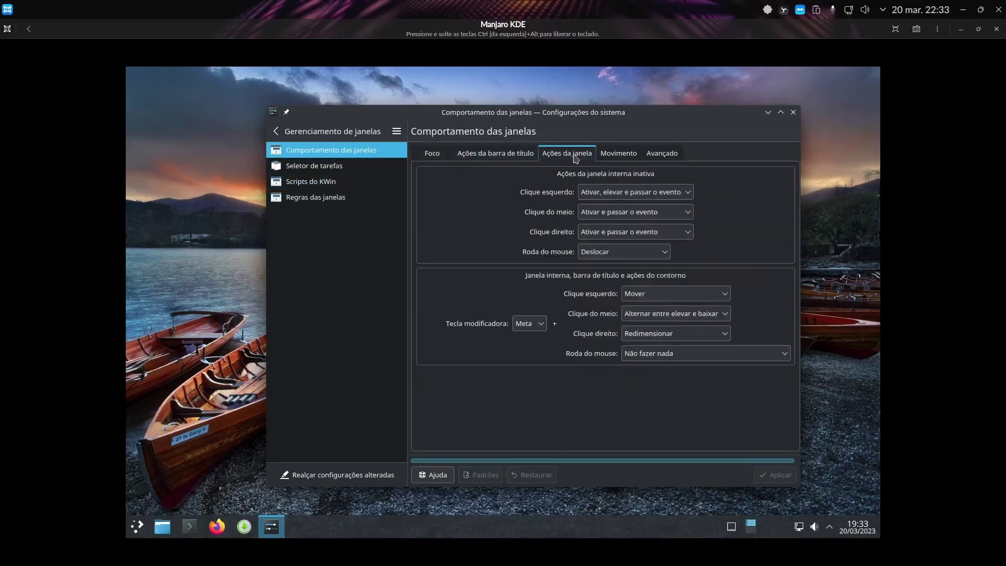
pyautogui.click(611, 156)
pyautogui.click(645, 158)
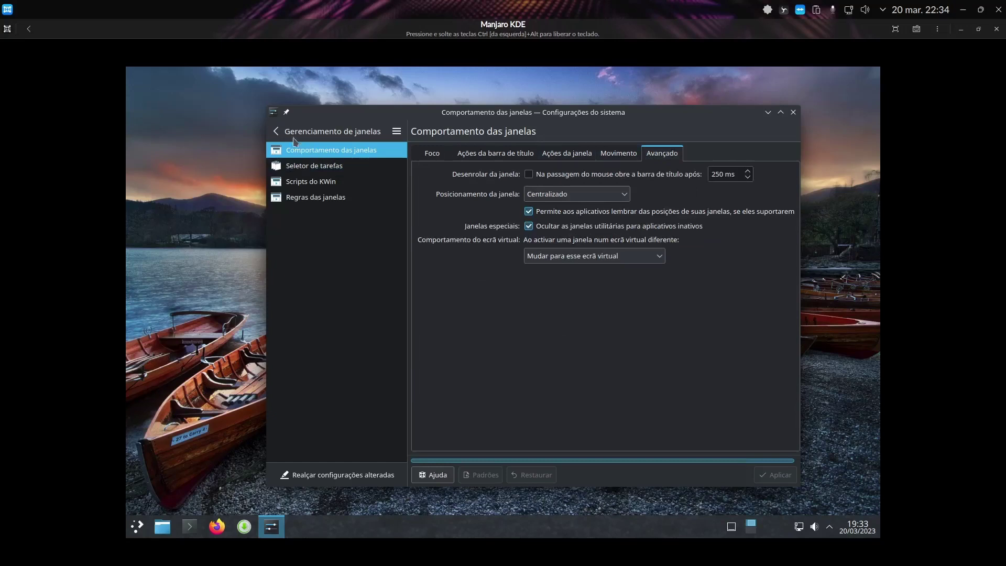
pyautogui.click(296, 133)
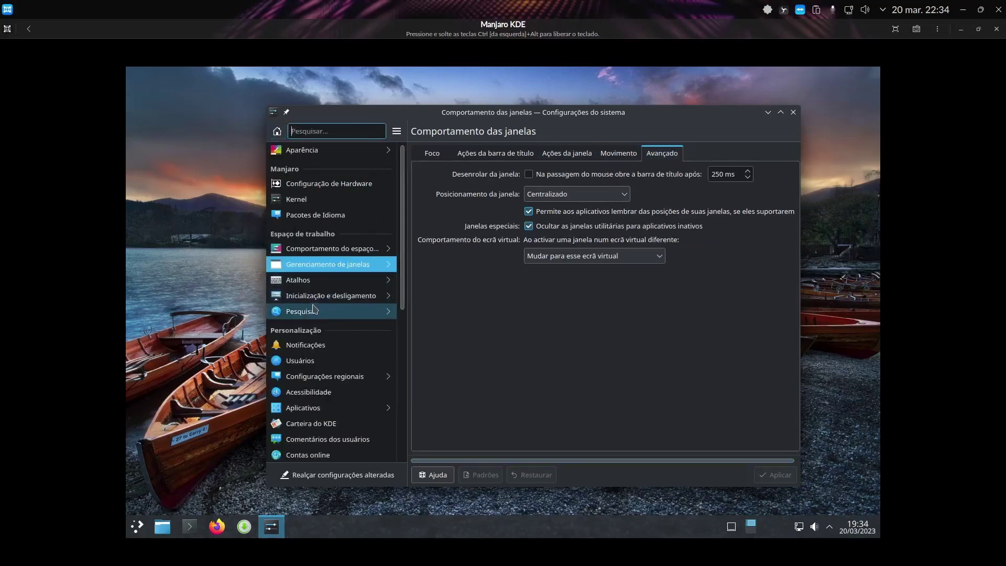
pyautogui.click(327, 251)
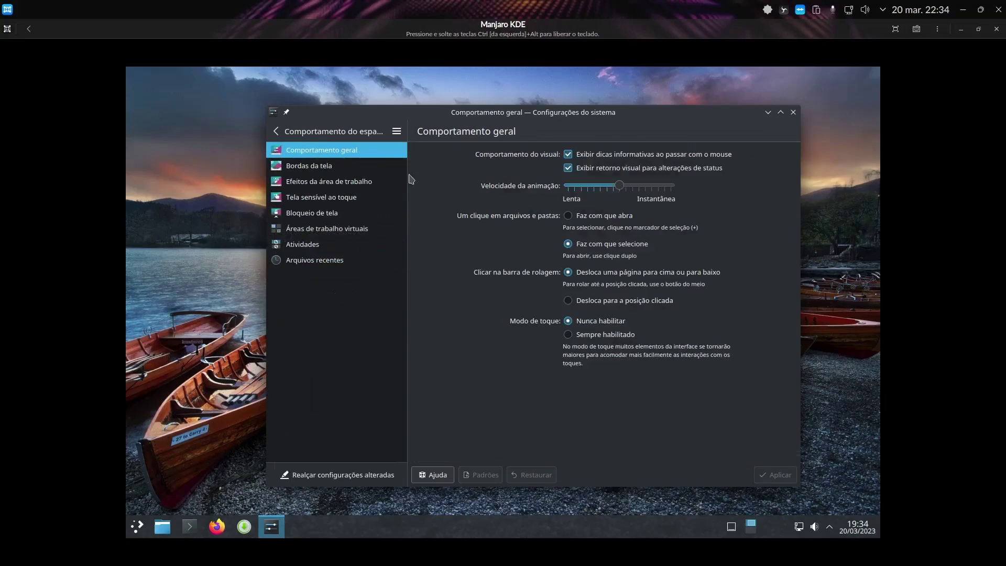
# Minimise the virtual machine, open and close Dolphin on the host desktop to show its window effects, and switch back to Boxes
pyautogui.click(961, 29)
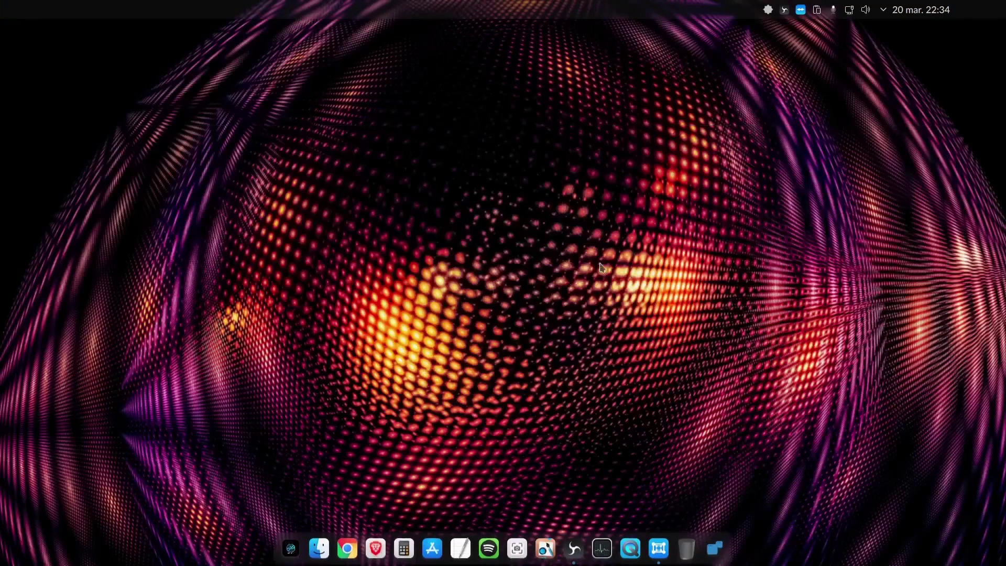
pyautogui.click(319, 547)
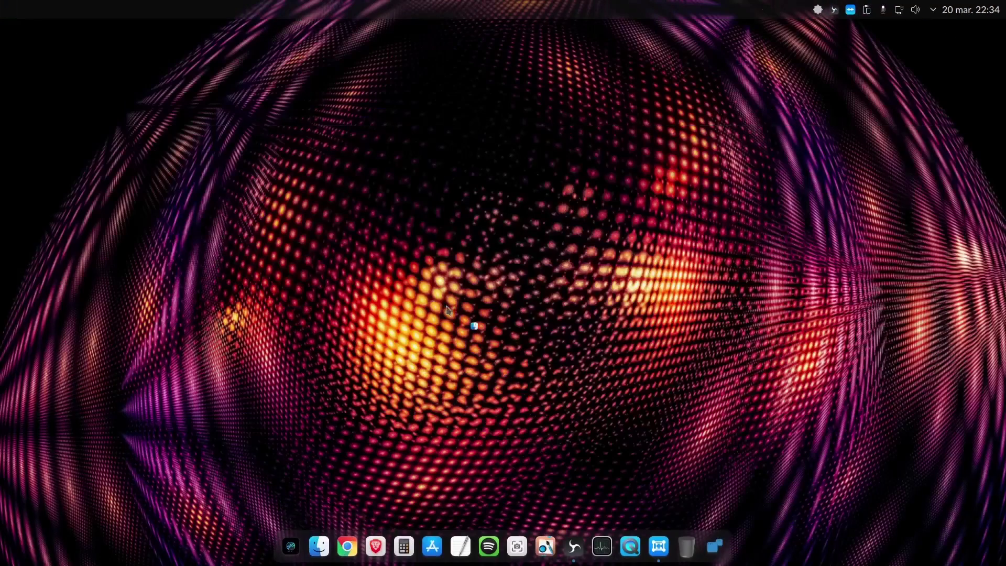
pyautogui.moveTo(600, 125)
pyautogui.mouseDown()
pyautogui.moveTo(637, 120)
pyautogui.moveTo(589, 119)
pyautogui.moveTo(599, 124)
pyautogui.mouseUp()
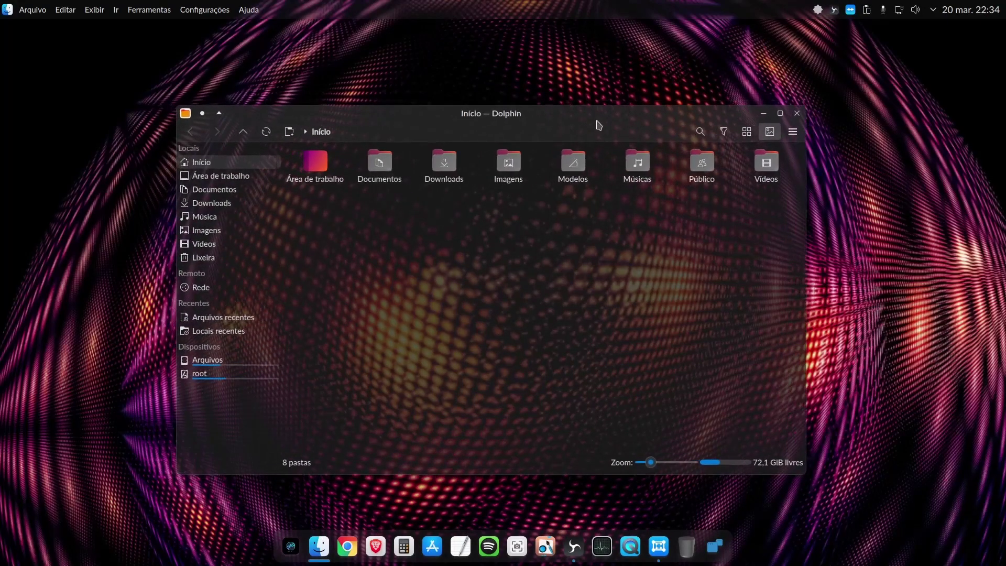
pyautogui.click(797, 114)
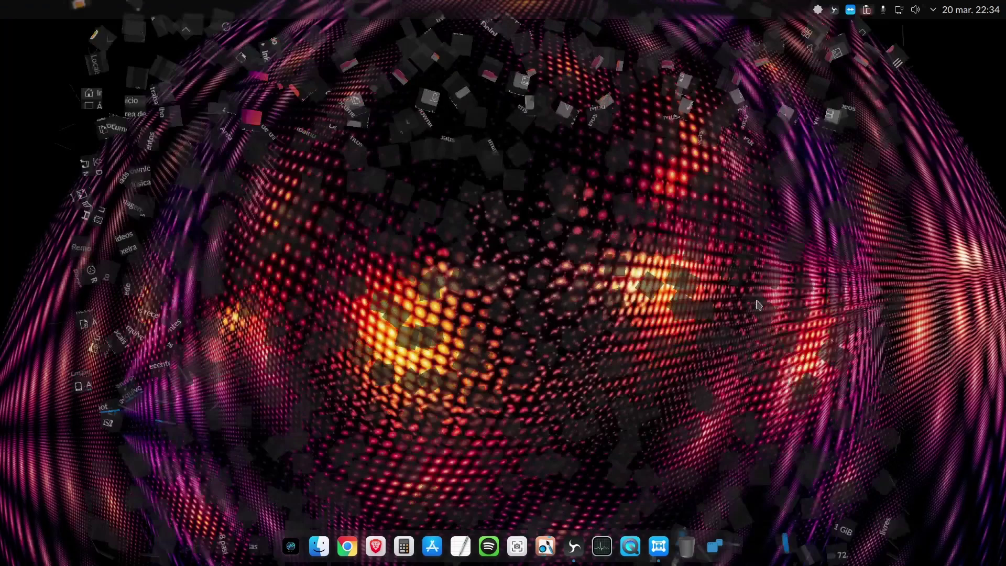
pyautogui.click(659, 553)
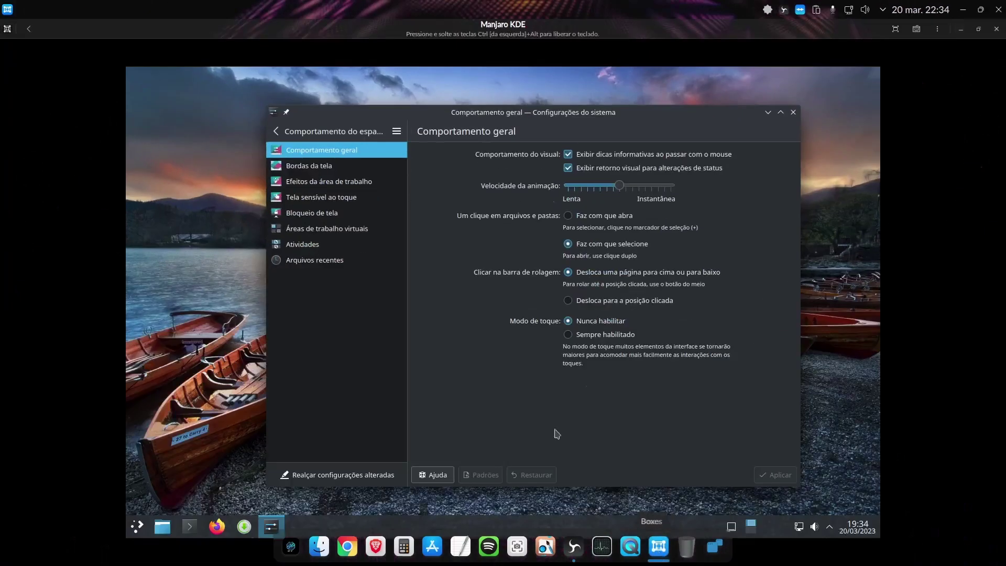
# Open the download window for new global themes from the Aparência settings and search for "fluent"
pyautogui.click(276, 131)
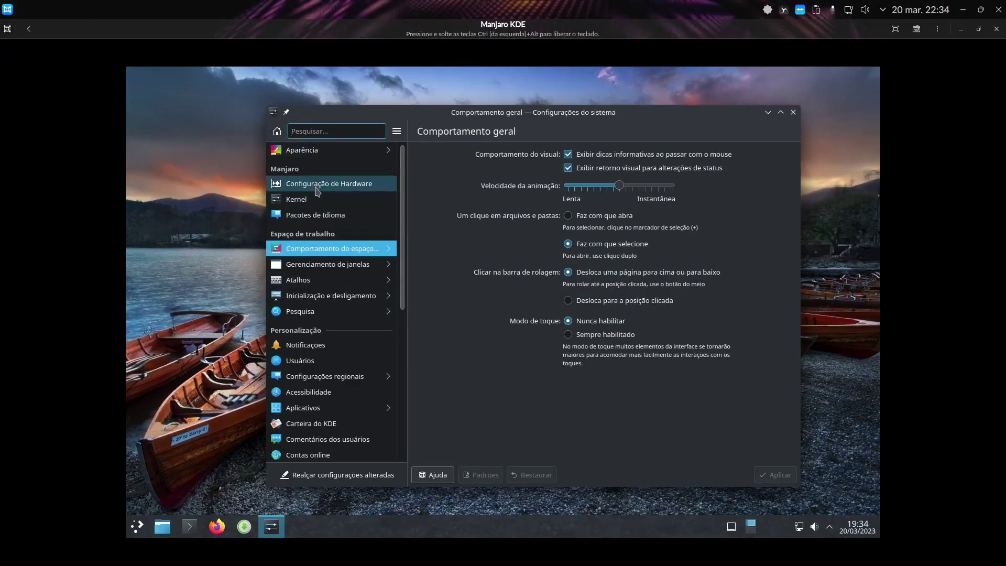
pyautogui.click(311, 157)
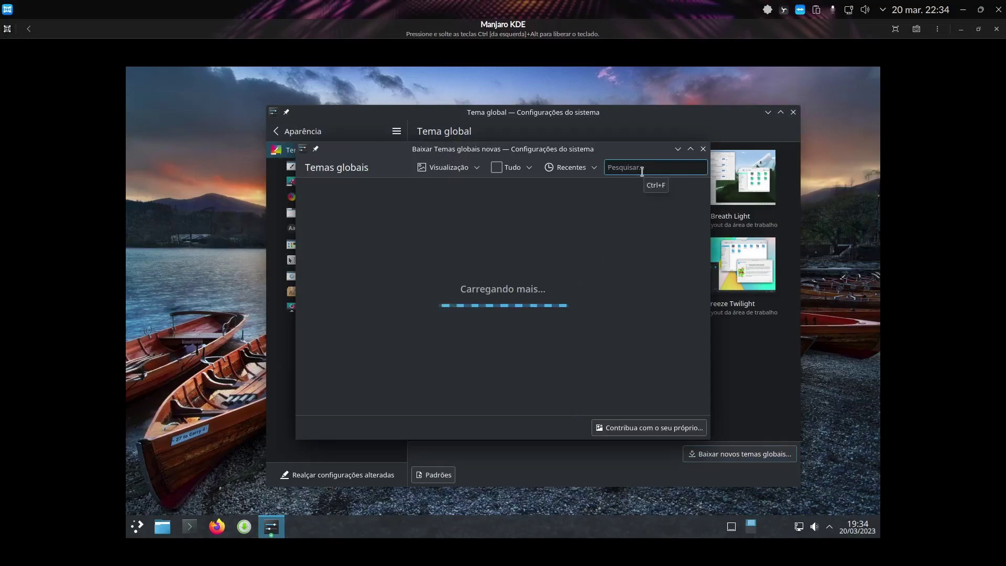
pyautogui.write('fluent')
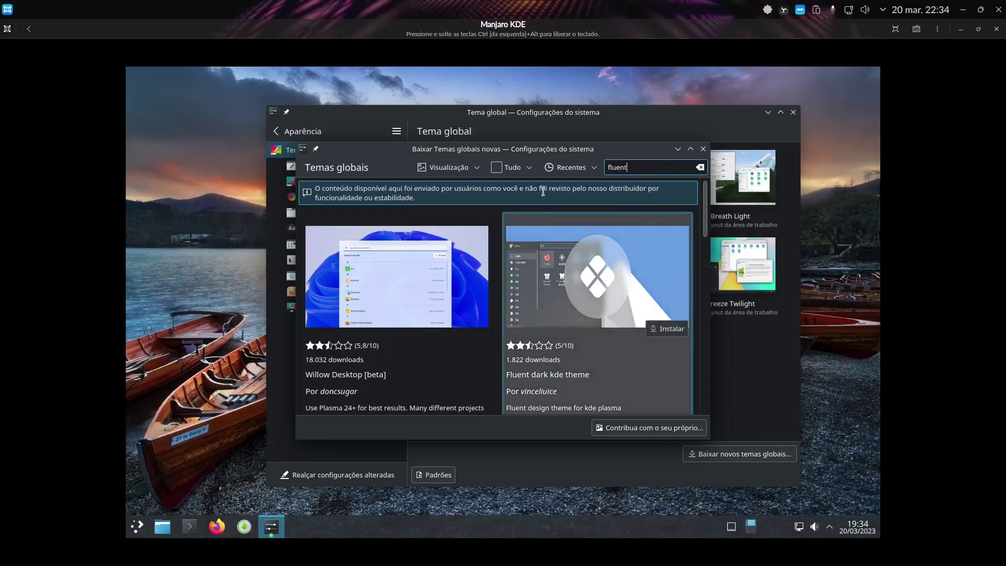
# Try to install the Fluent dark kde theme, browse further down to Fluent round dark, and dismiss the error message
pyautogui.moveTo(587, 268)
pyautogui.moveTo(457, 298)
pyautogui.click(666, 329)
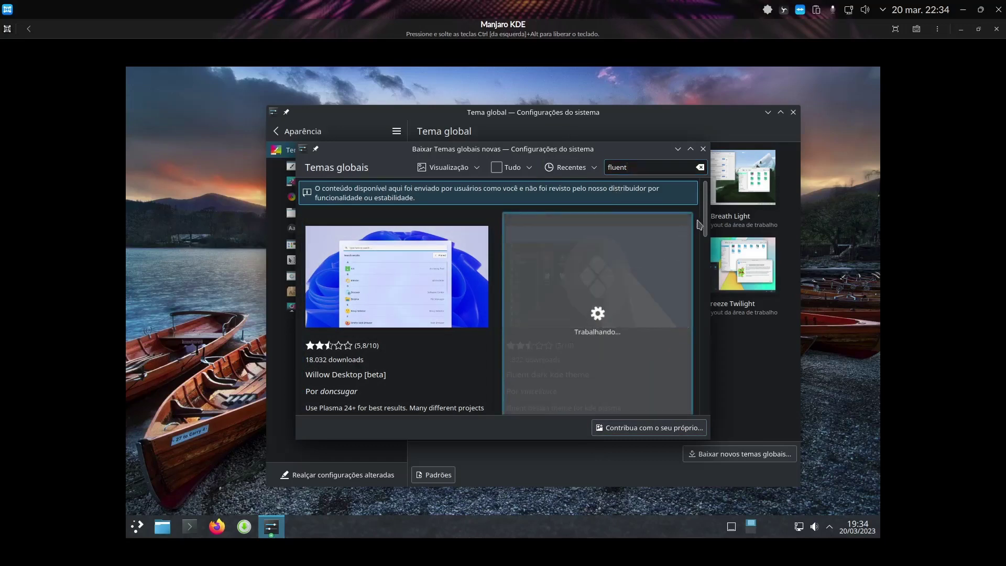
pyautogui.moveTo(705, 216); pyautogui.dragTo(731, 328)
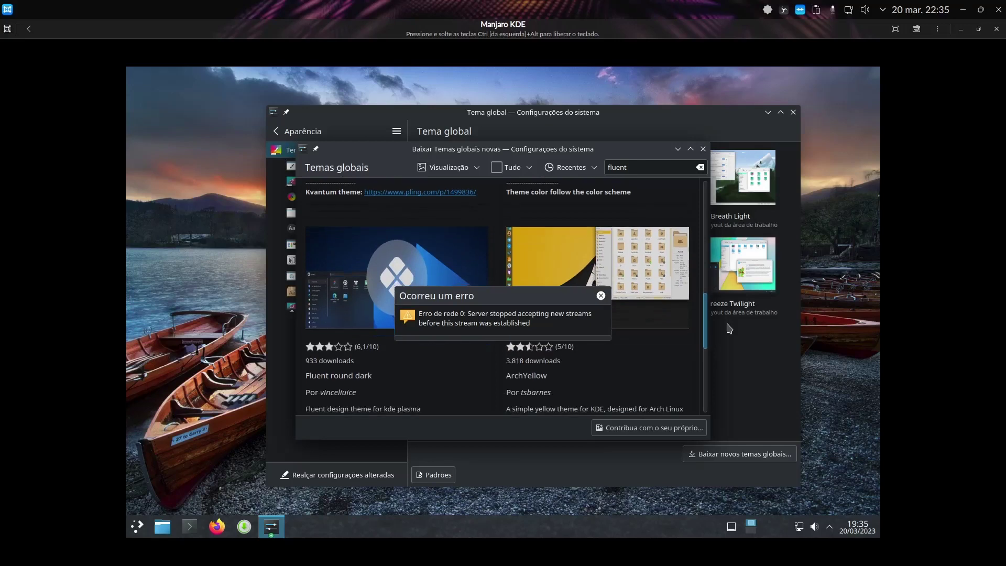
pyautogui.click(601, 296)
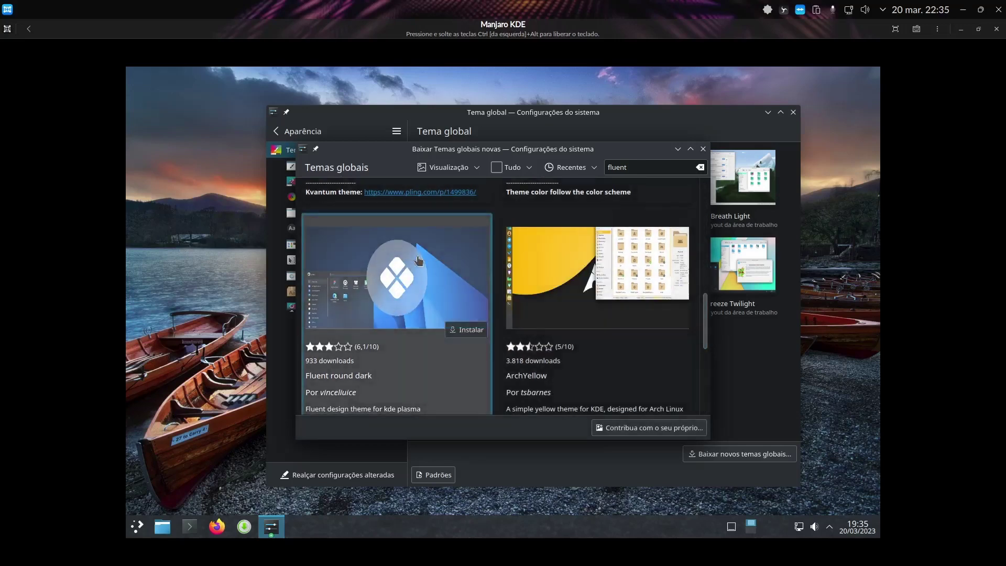
# Start installing Fluent round dark from its details page and dismiss the error dialog
pyautogui.click(466, 329)
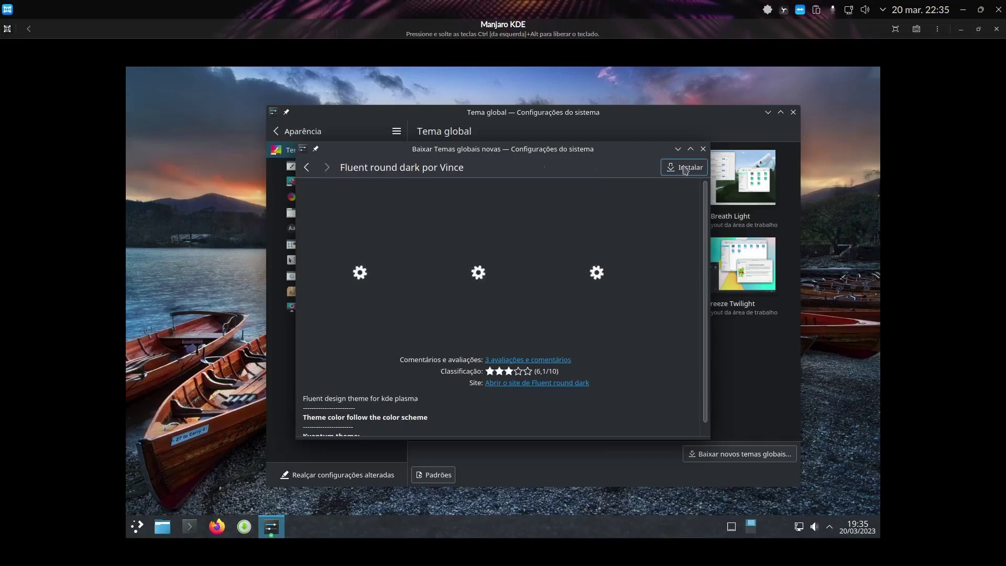
pyautogui.click(684, 168)
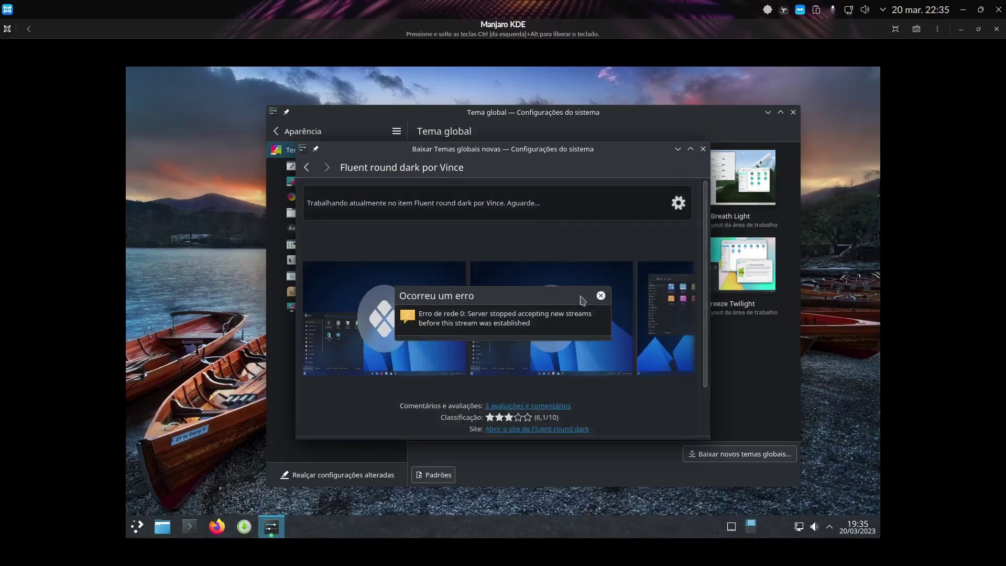
pyautogui.click(601, 296)
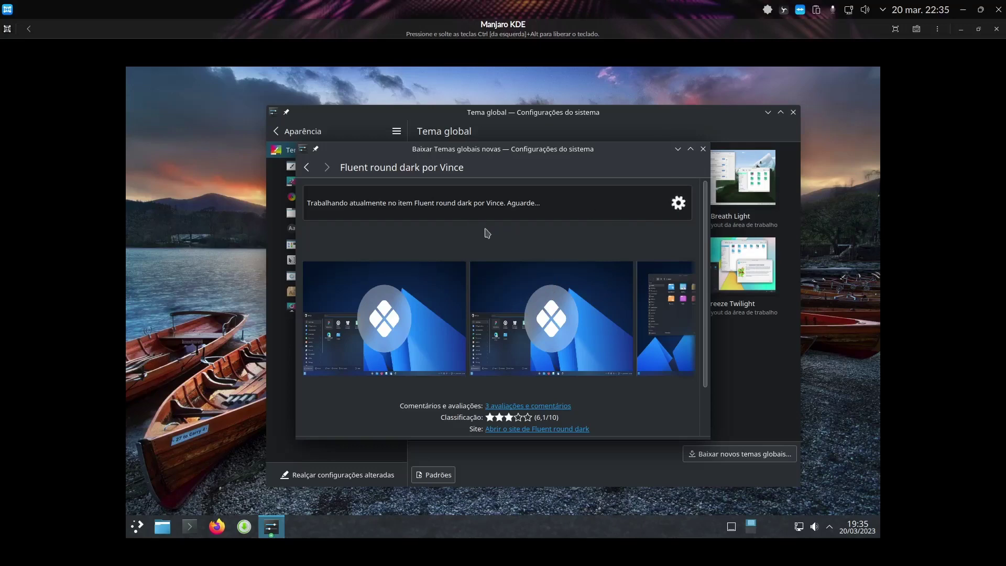
# Look through the preview images of Fluent round dark and return to the list of global themes
pyautogui.scroll(-1, 471, 246)
pyautogui.scroll(1, 468, 257)
pyautogui.moveTo(628, 325); pyautogui.dragTo(423, 350)
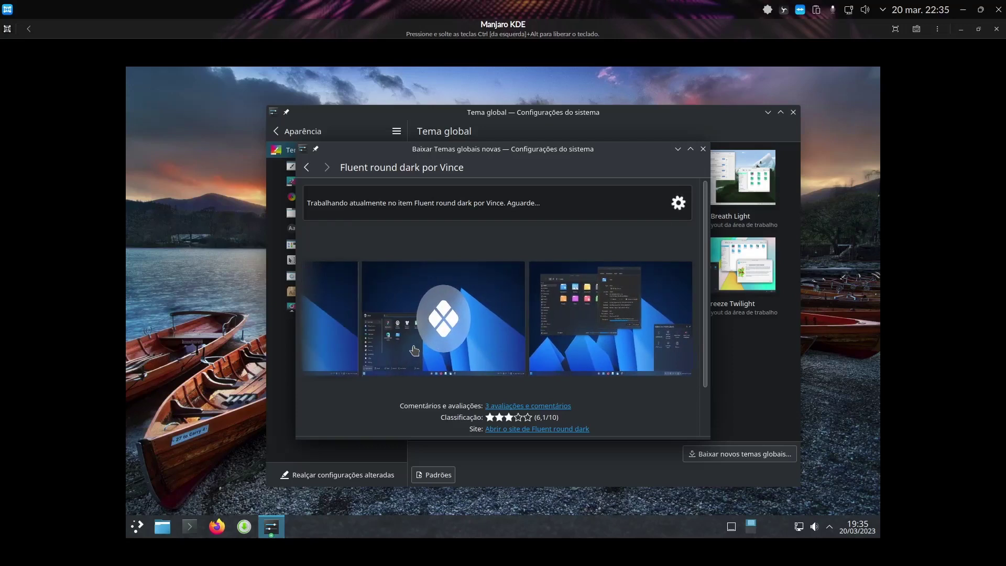
pyautogui.moveTo(387, 312); pyautogui.dragTo(479, 309)
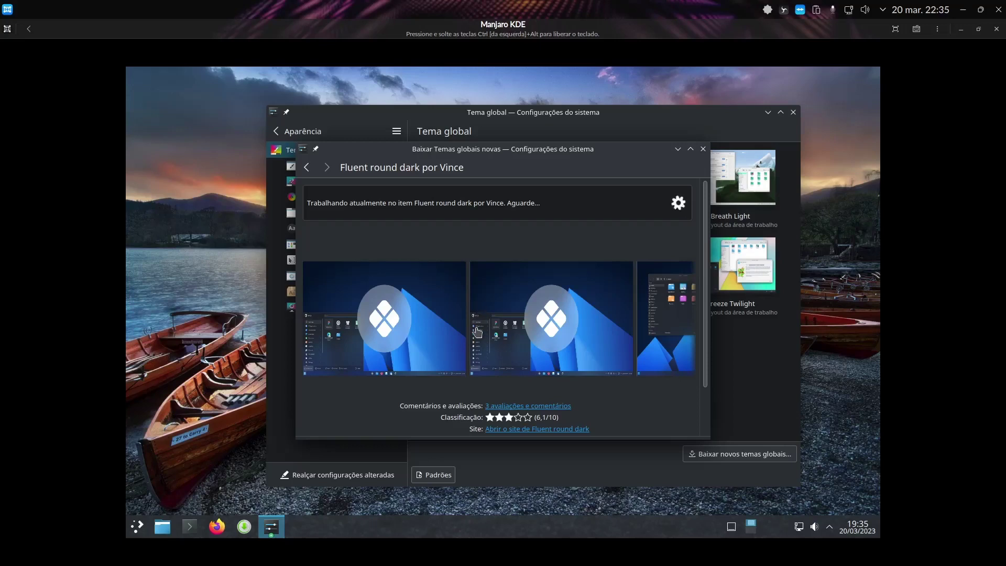
pyautogui.click(307, 167)
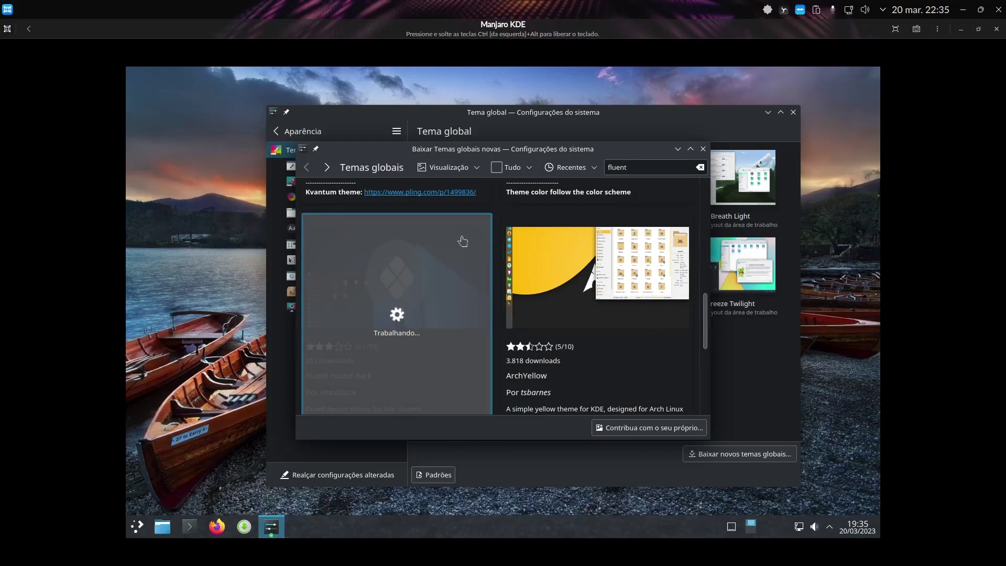
# Browse the remaining fluent themes down to Fluent kde theme, return to ArchYellow, and shift the download window slightly
pyautogui.scroll(-1, 640, 360)
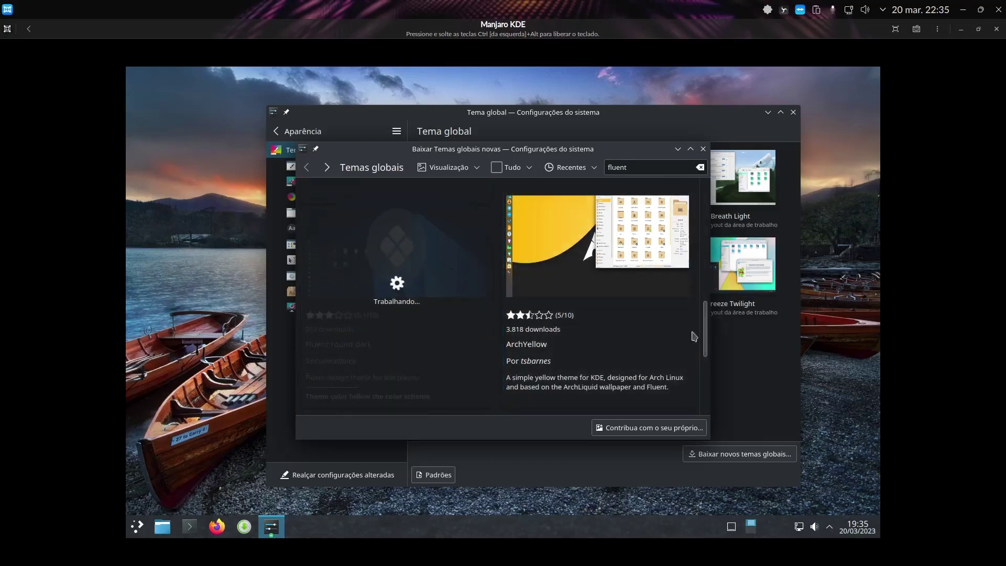
pyautogui.moveTo(707, 330); pyautogui.dragTo(708, 381)
pyautogui.scroll(-1, 709, 382)
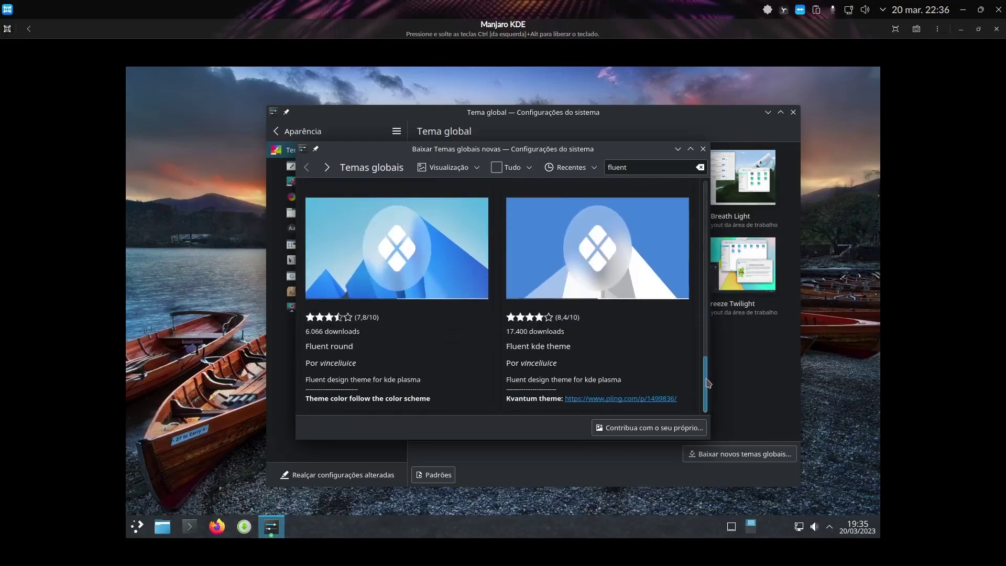
pyautogui.moveTo(708, 383); pyautogui.dragTo(704, 326)
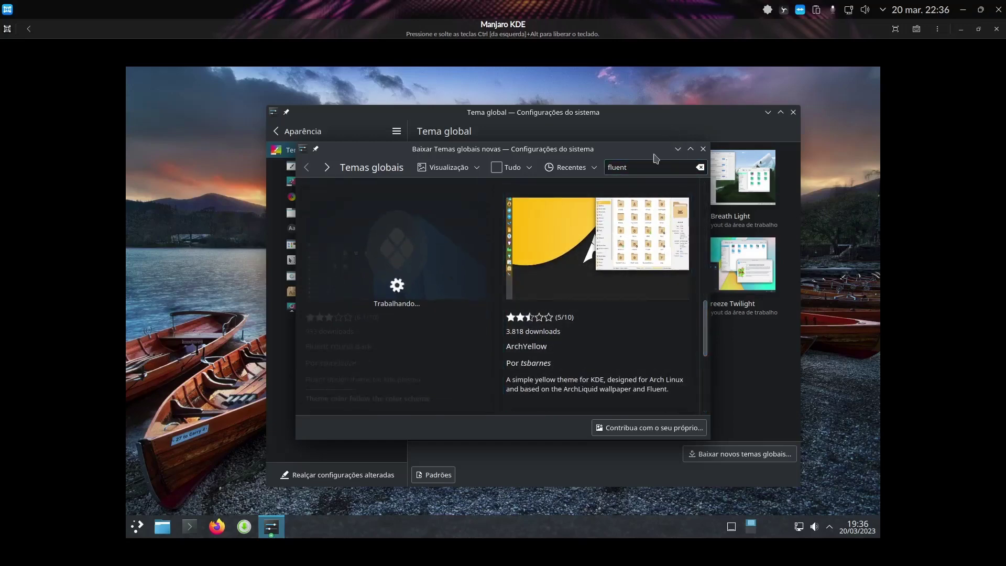
pyautogui.press('Escape')
pyautogui.moveTo(701, 388); pyautogui.dragTo(640, 148)
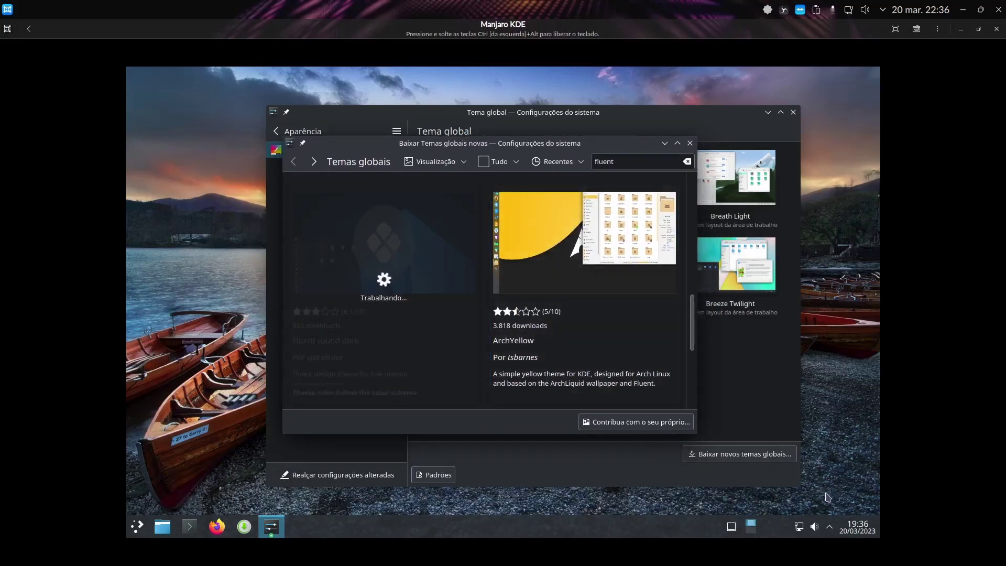
# Raise the Line Out volume to 100% and minimise the Tema global settings window
pyautogui.click(815, 528)
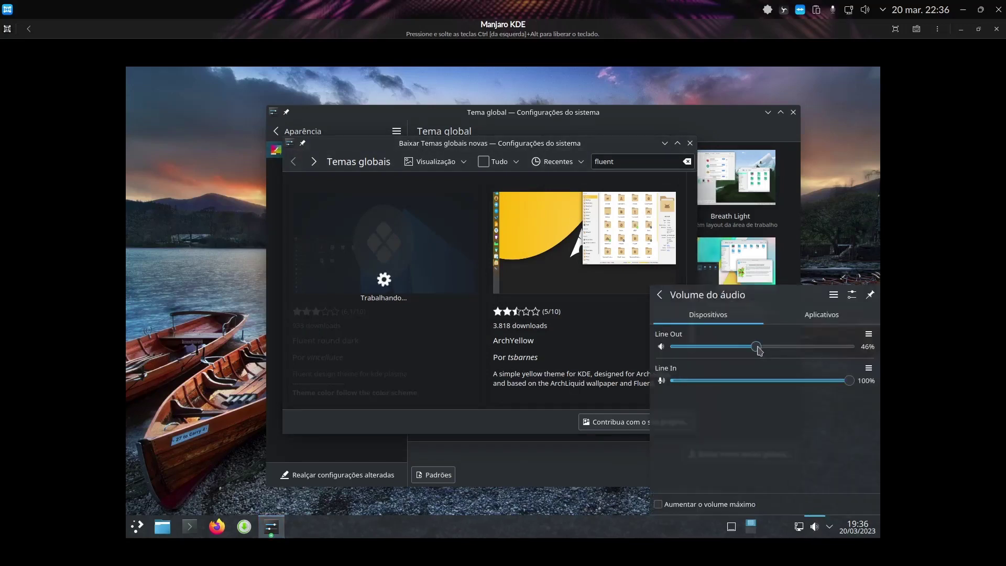
pyautogui.moveTo(756, 347); pyautogui.dragTo(886, 357)
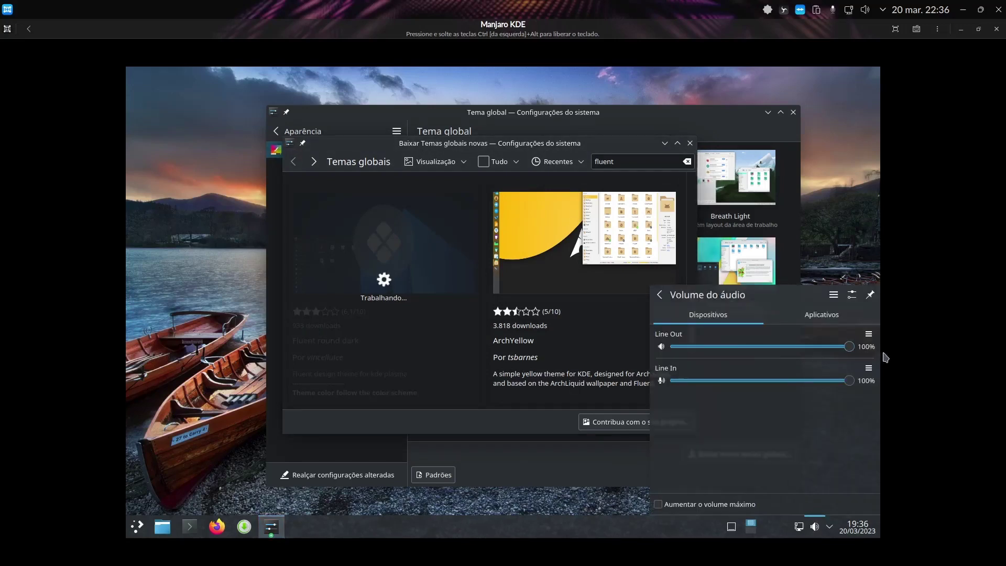
pyautogui.click(530, 483)
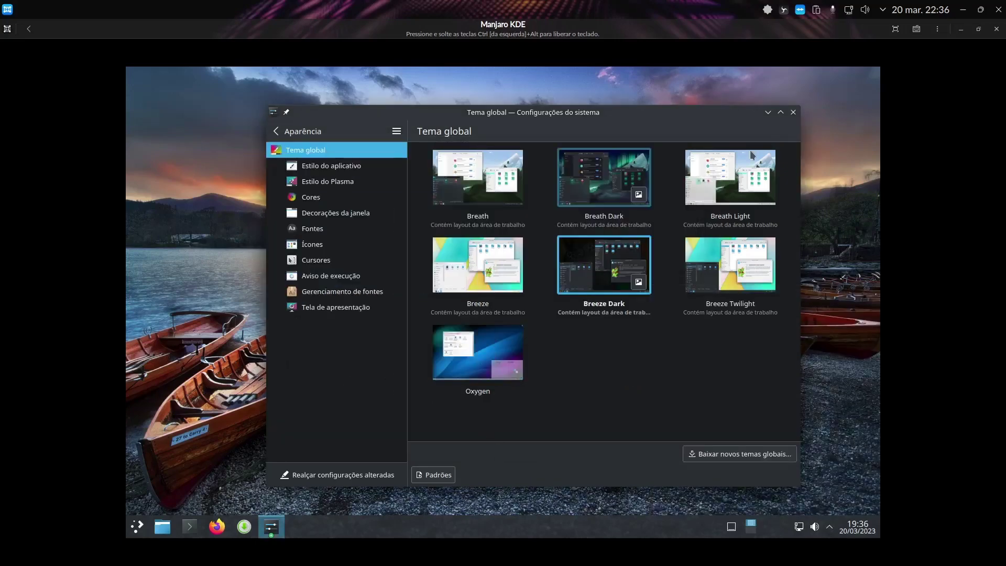
pyautogui.click(769, 112)
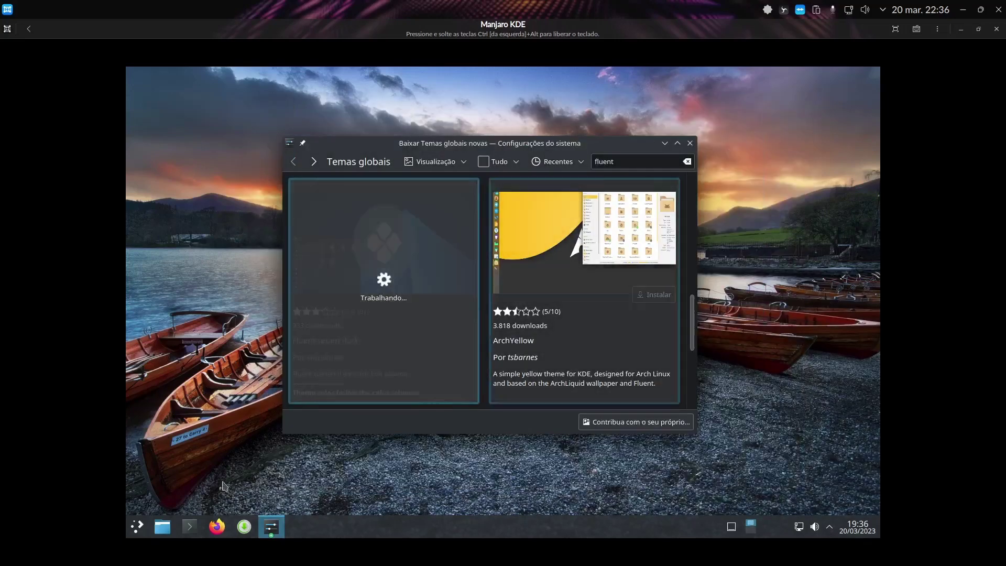
# Look through the Escritório, Todos os aplicativos and Configurações categories of the application launcher and open Manjaro Settings Manager
pyautogui.click(137, 531)
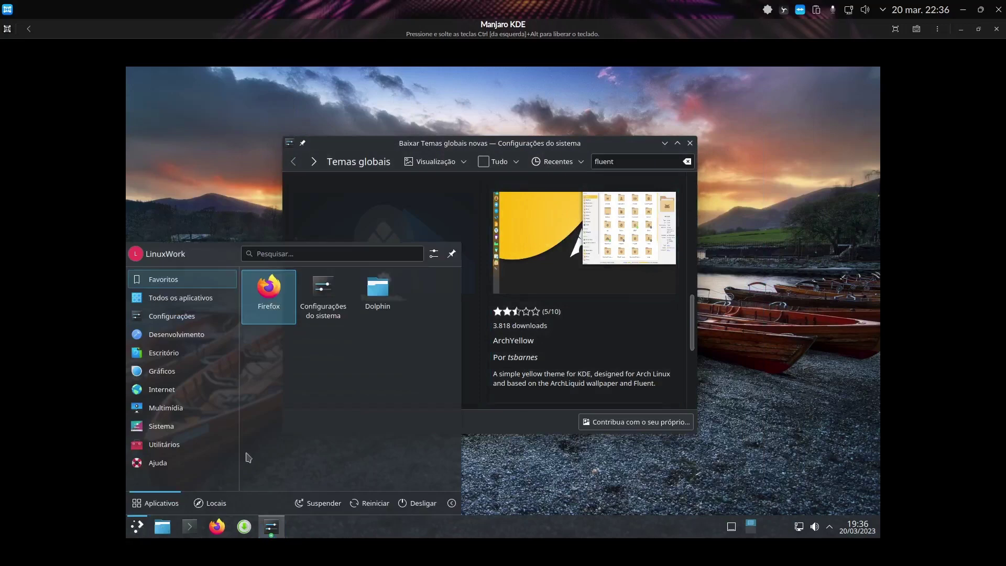
pyautogui.moveTo(165, 357)
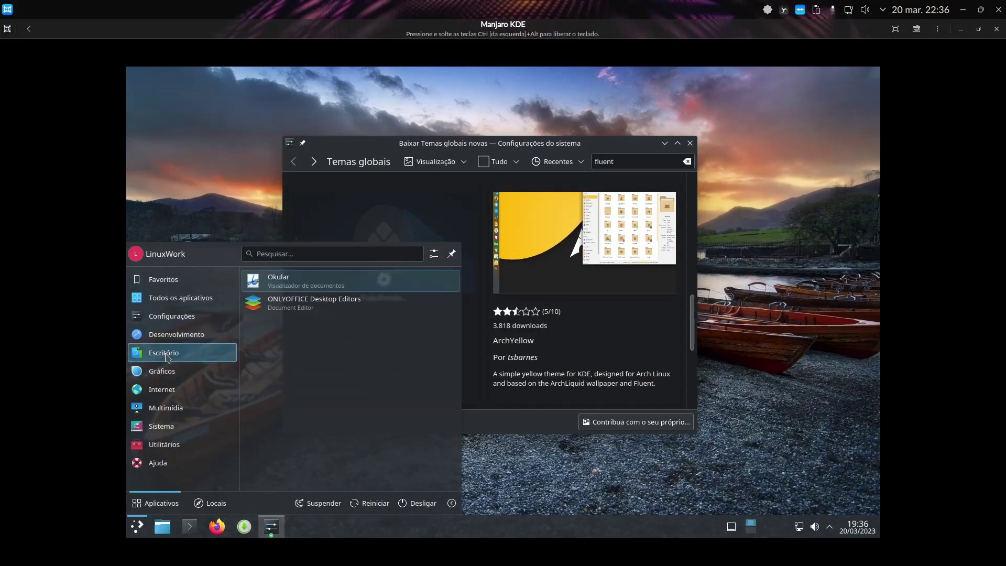
pyautogui.moveTo(160, 304)
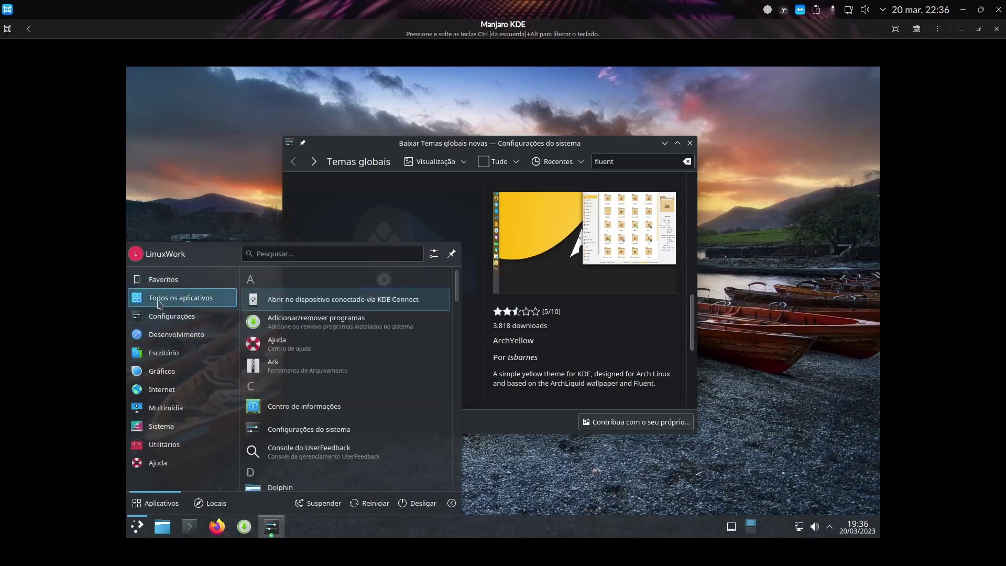
pyautogui.moveTo(186, 322)
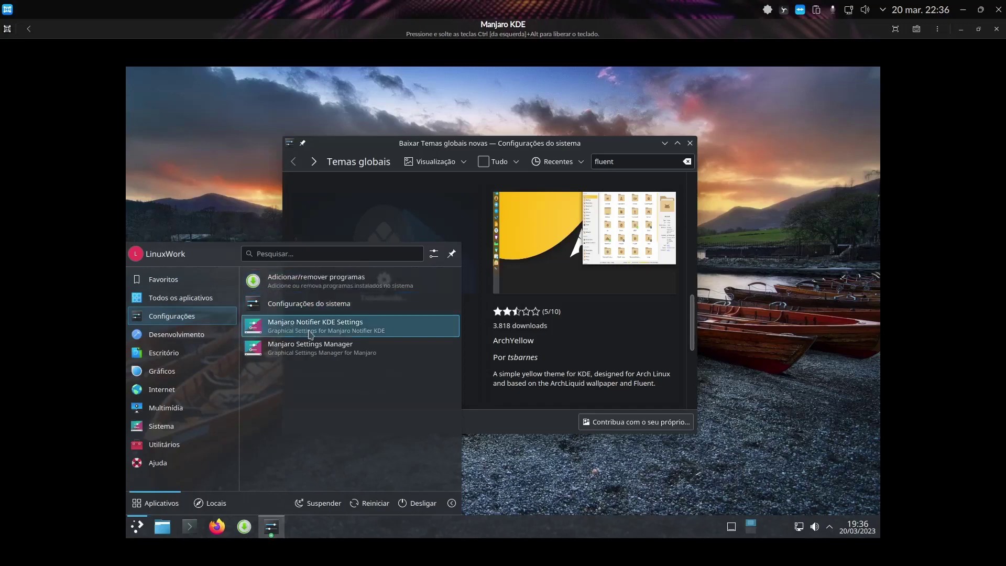
pyautogui.click(329, 351)
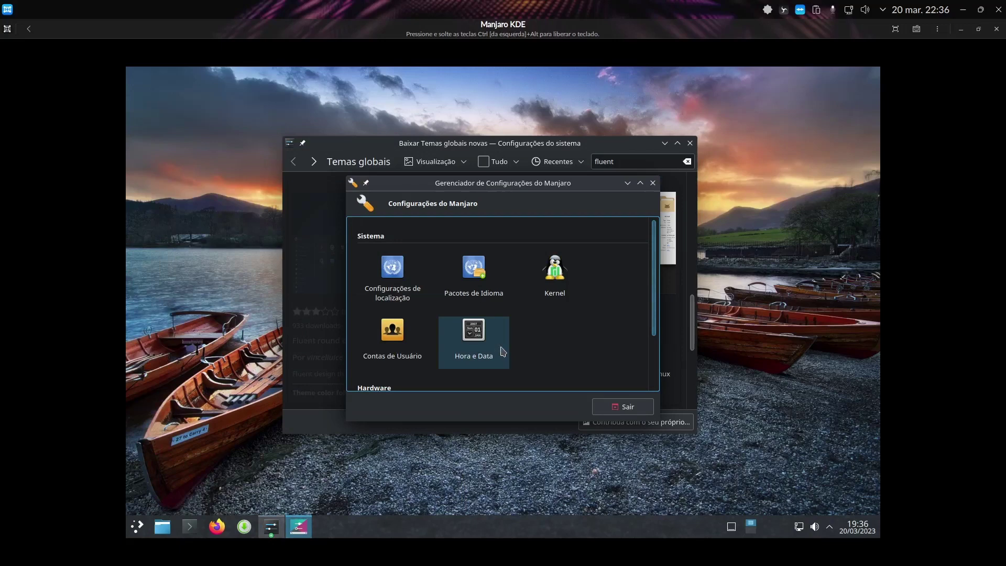
# Review the Sistema and Hardware sections of the Manjaro settings and open Configuração de Hardware
pyautogui.scroll(-1, 519, 361)
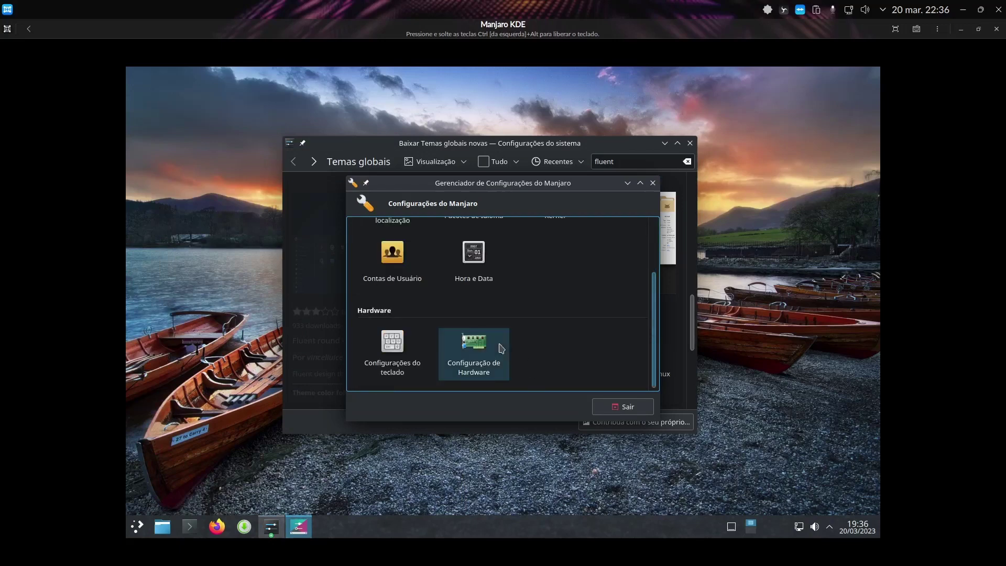
pyautogui.scroll(1, 538, 316)
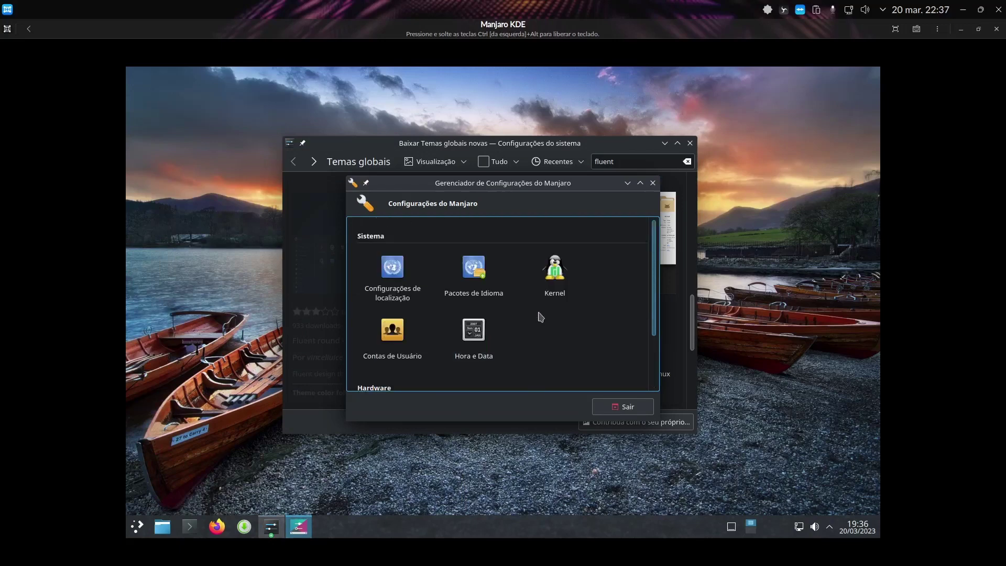
pyautogui.scroll(-1, 538, 325)
pyautogui.scroll(1, 558, 294)
pyautogui.scroll(-1, 571, 331)
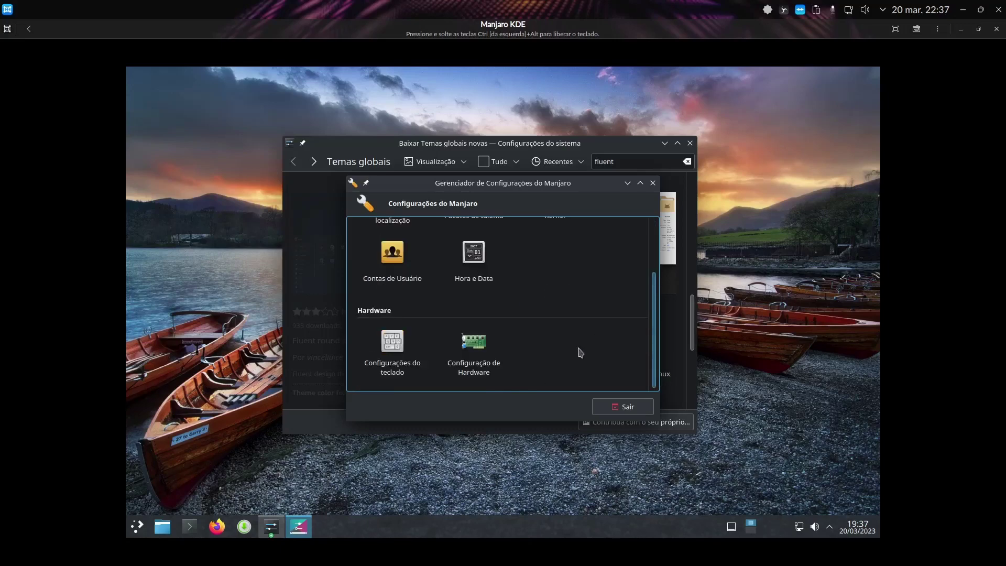
pyautogui.click(485, 363)
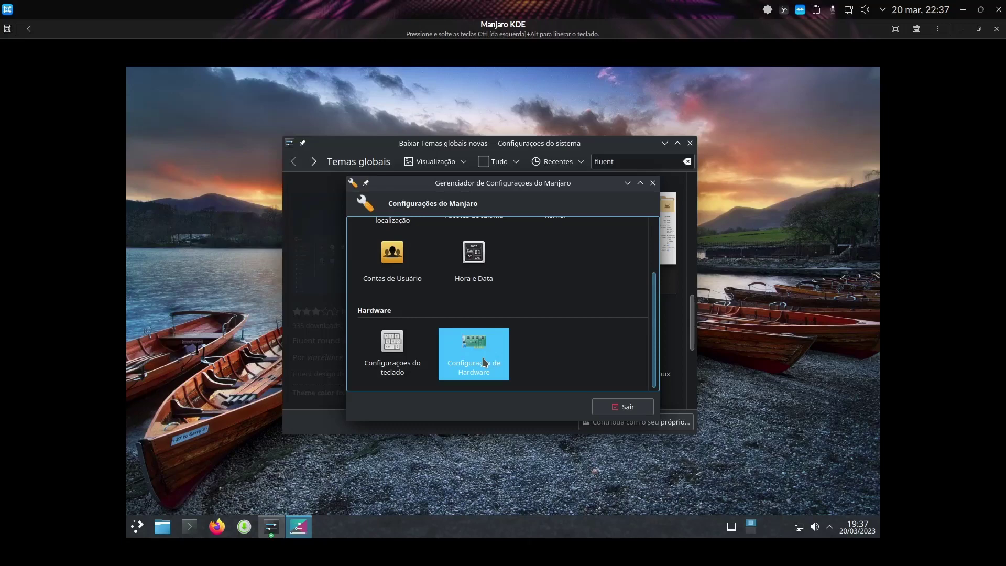
pyautogui.scroll(2, 478, 297)
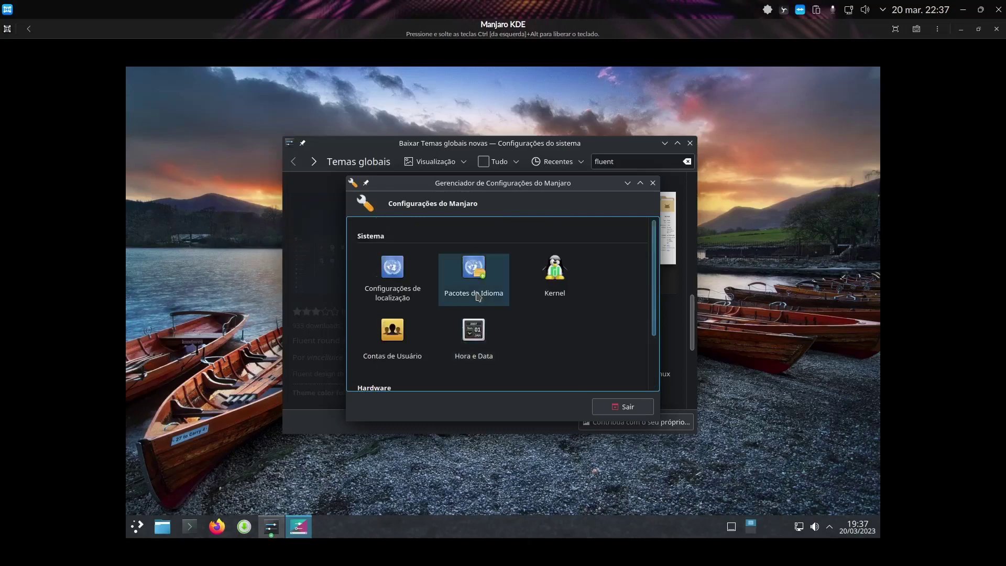
pyautogui.scroll(-2, 478, 298)
pyautogui.click(471, 353)
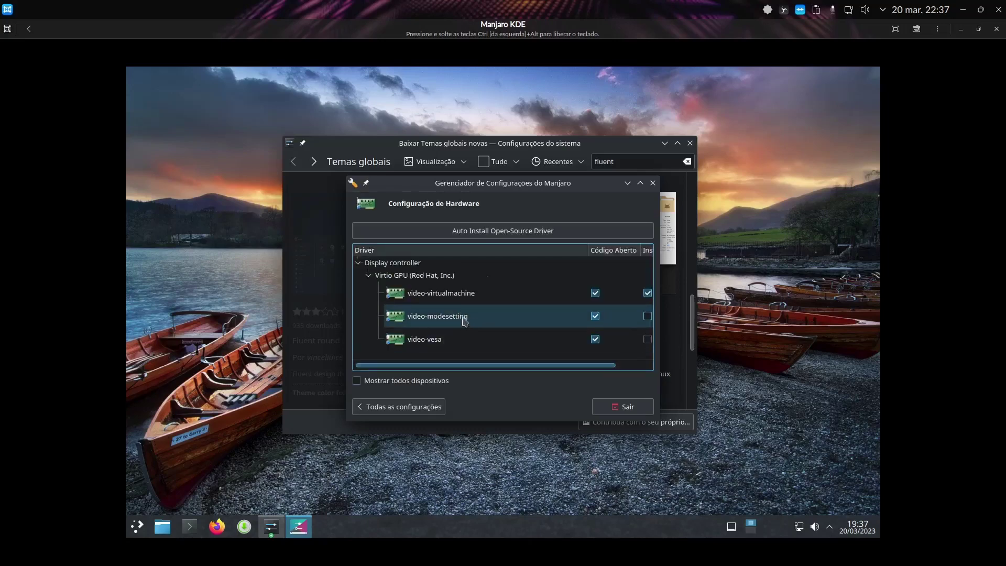
# Show all devices in the hardware configuration and authorise the SDDM theme extraction with the account password
pyautogui.click(357, 381)
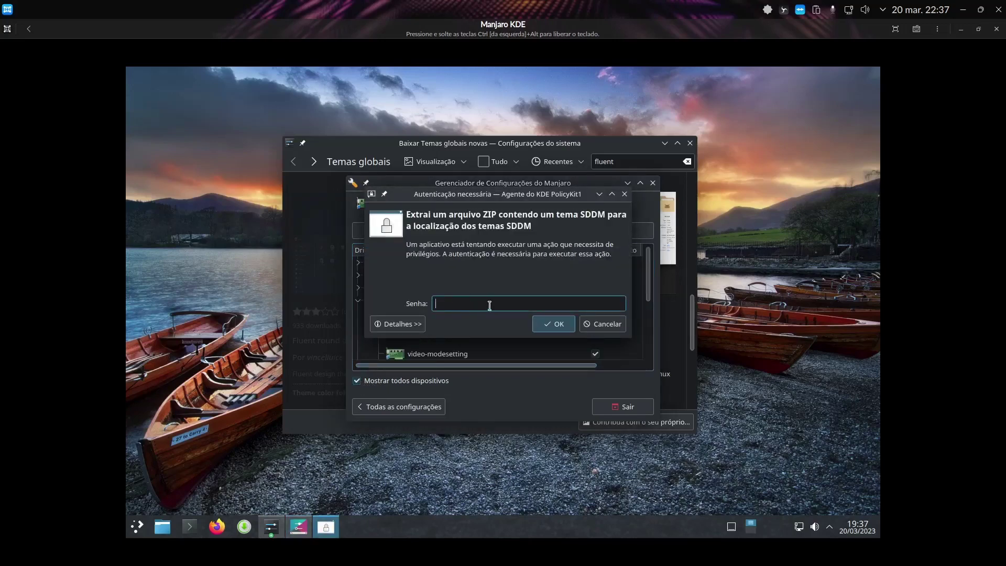
pyautogui.write('****')
pyautogui.press('Return')
# Examine the drivers and devices under the display, bridge, multimedia and communication controllers, collapsing each category again
pyautogui.scroll(-3, 461, 320)
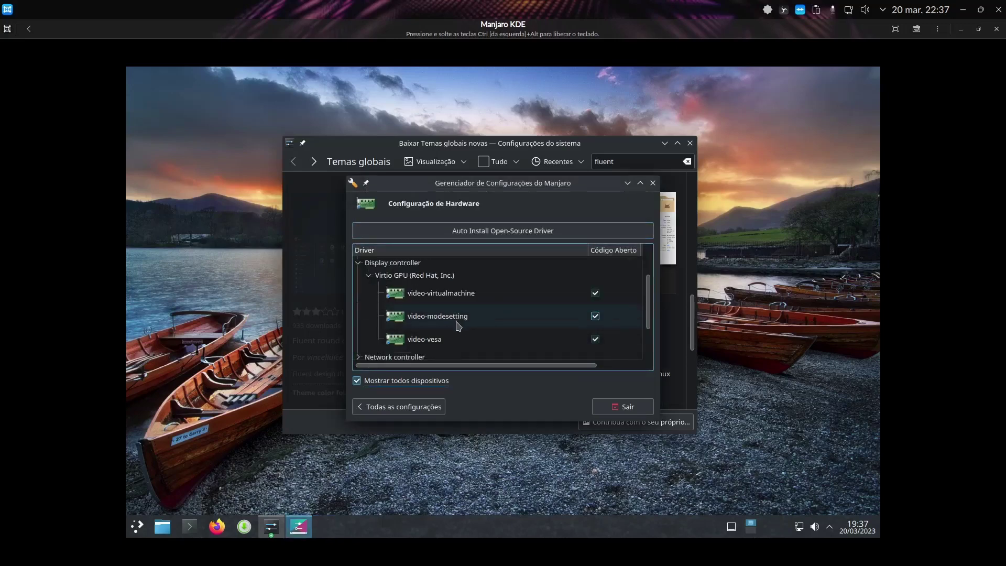
pyautogui.scroll(-1, 459, 328)
pyautogui.scroll(2, 451, 326)
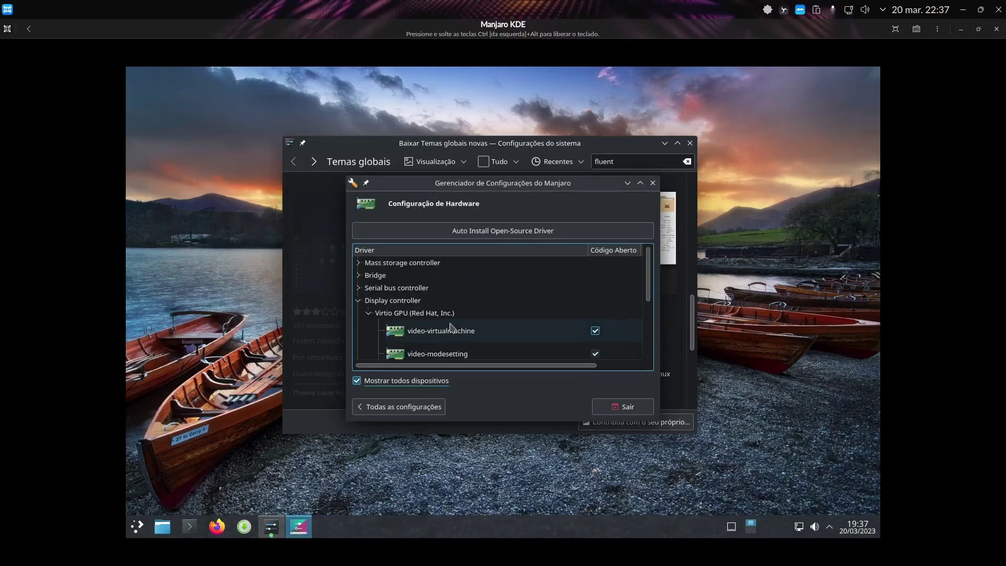
pyautogui.click(370, 313)
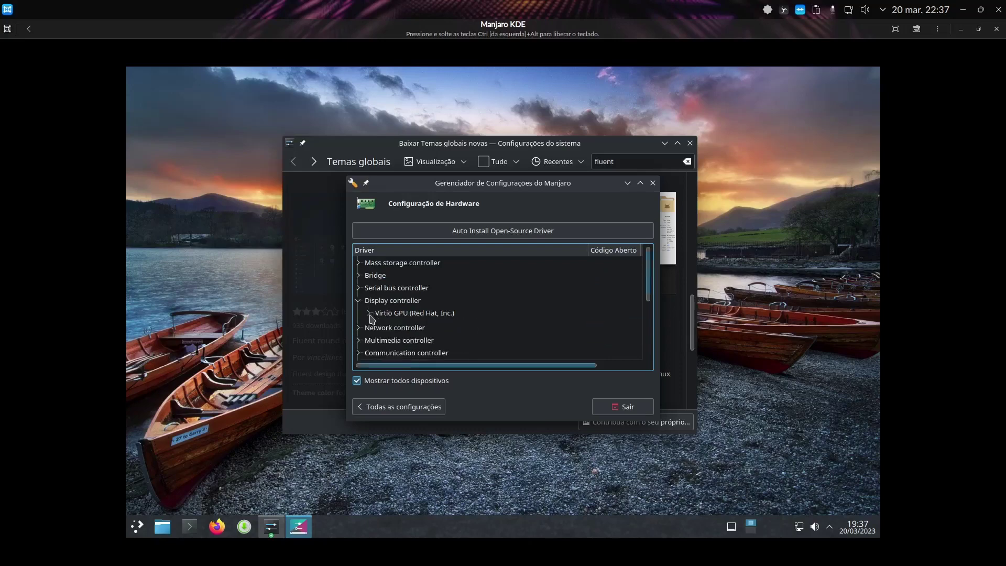
pyautogui.click(358, 300)
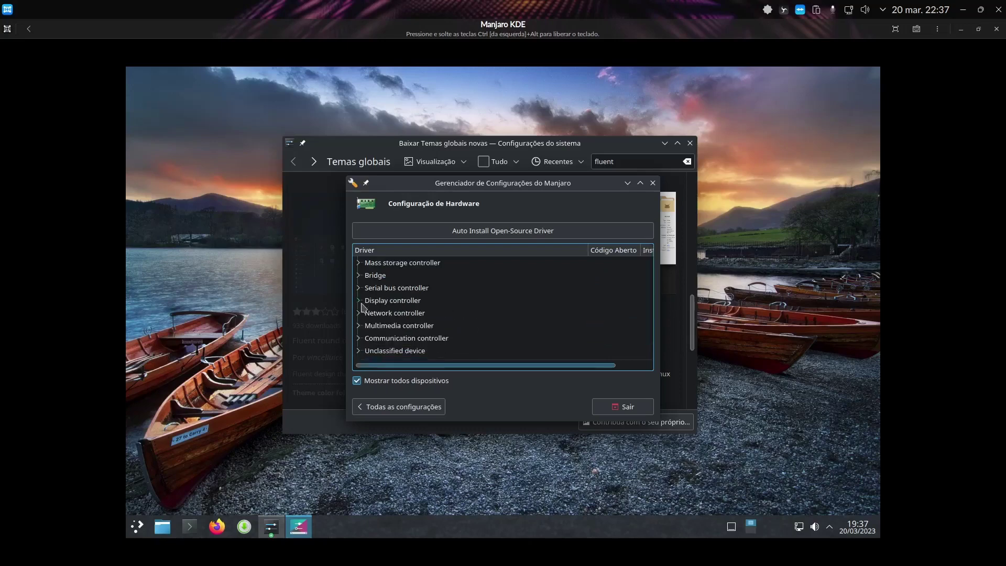
pyautogui.click(358, 276)
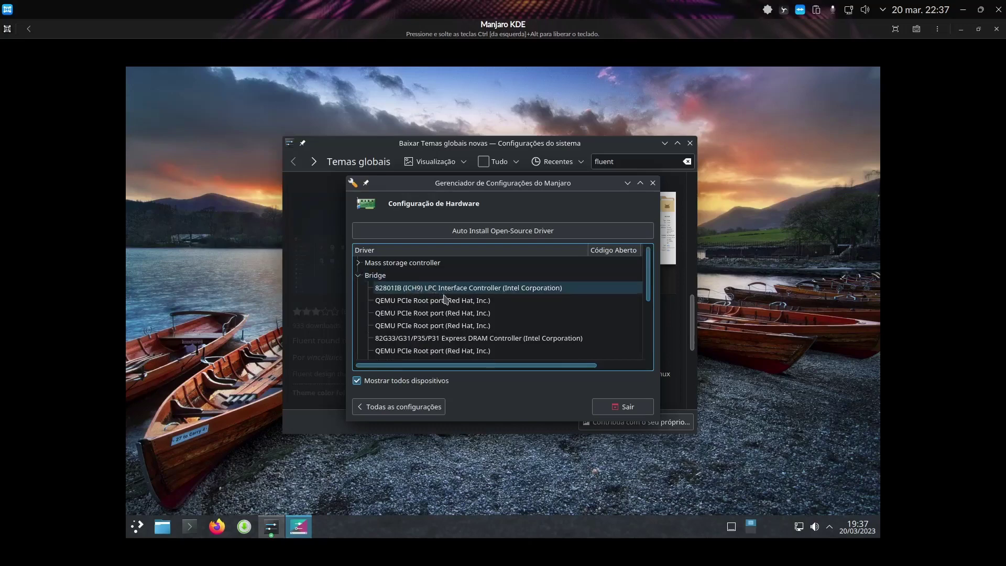
pyautogui.click(359, 276)
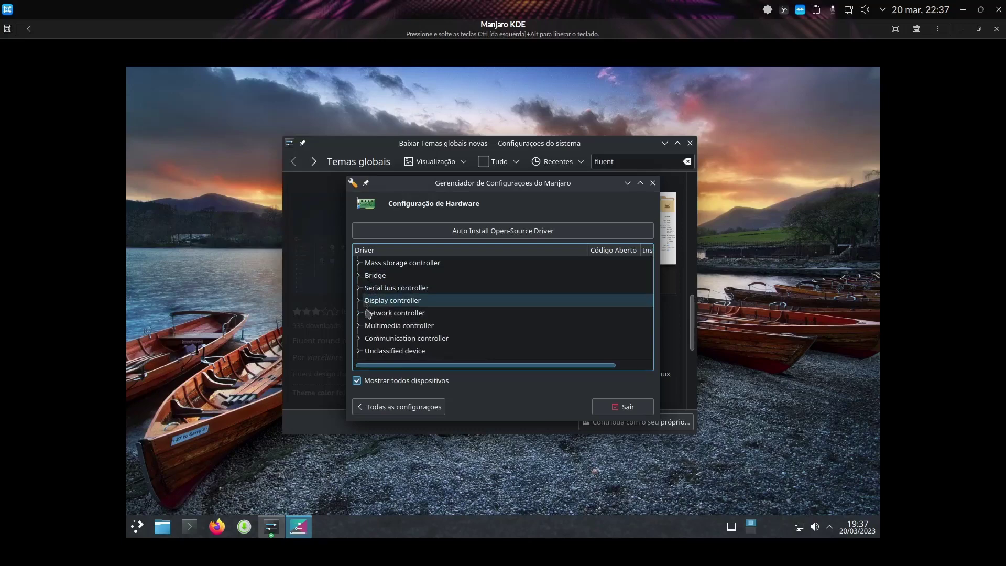
pyautogui.click(358, 327)
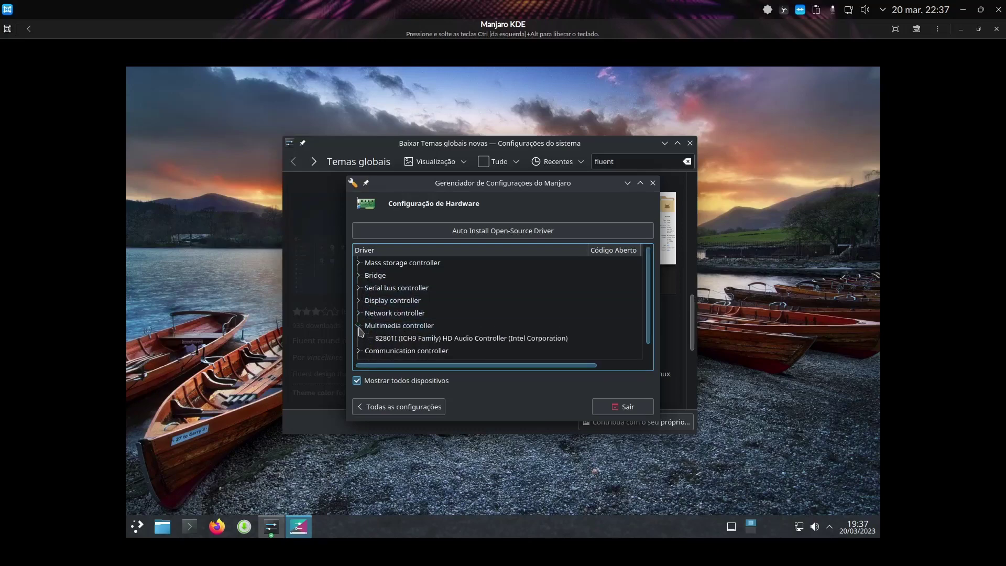
pyautogui.click(358, 326)
pyautogui.click(359, 338)
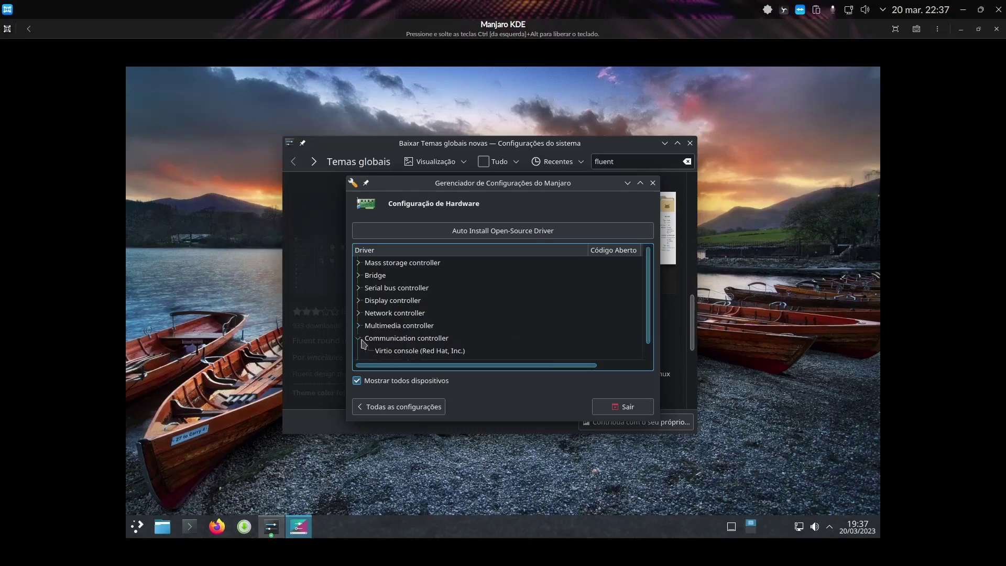
pyautogui.click(360, 339)
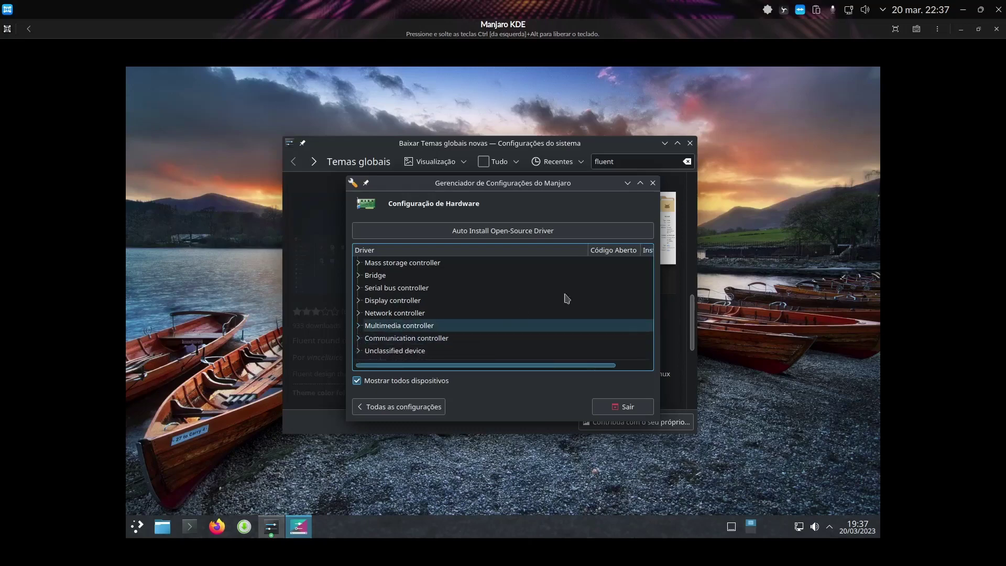
# Close the Manjaro hardware configuration, minimise the virtual machine and open Central de Controle on the host system
pyautogui.click(654, 183)
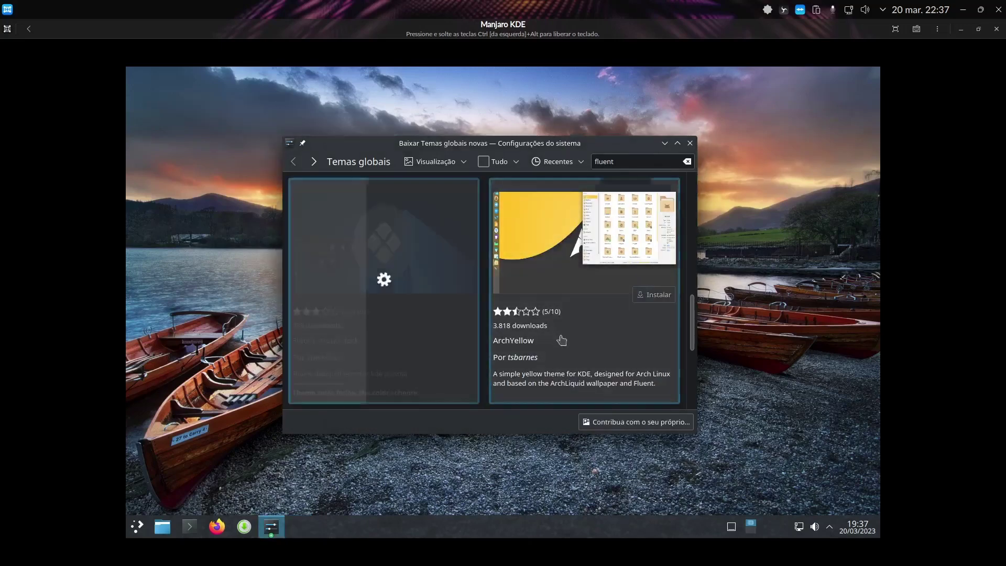
pyautogui.click(961, 29)
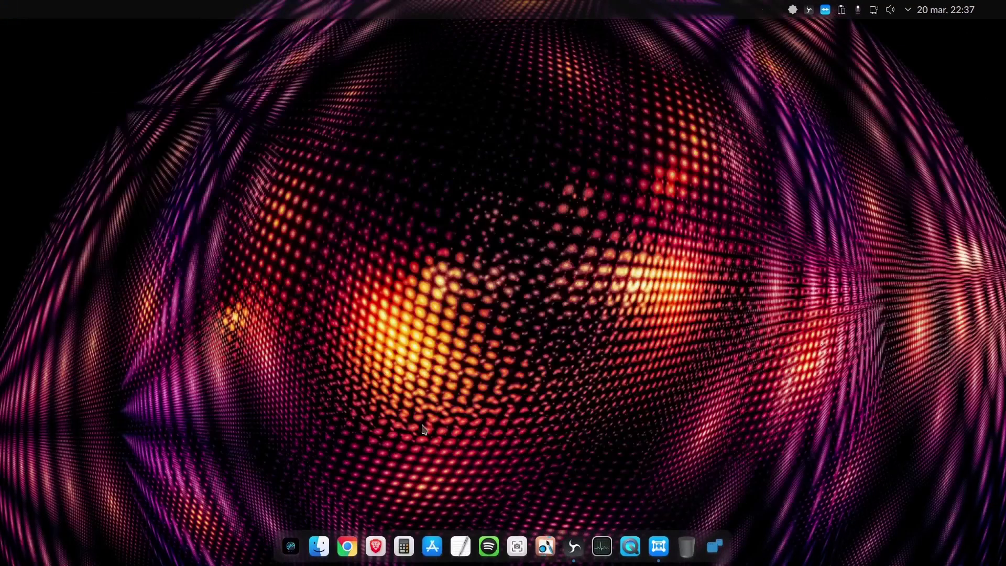
pyautogui.click(291, 546)
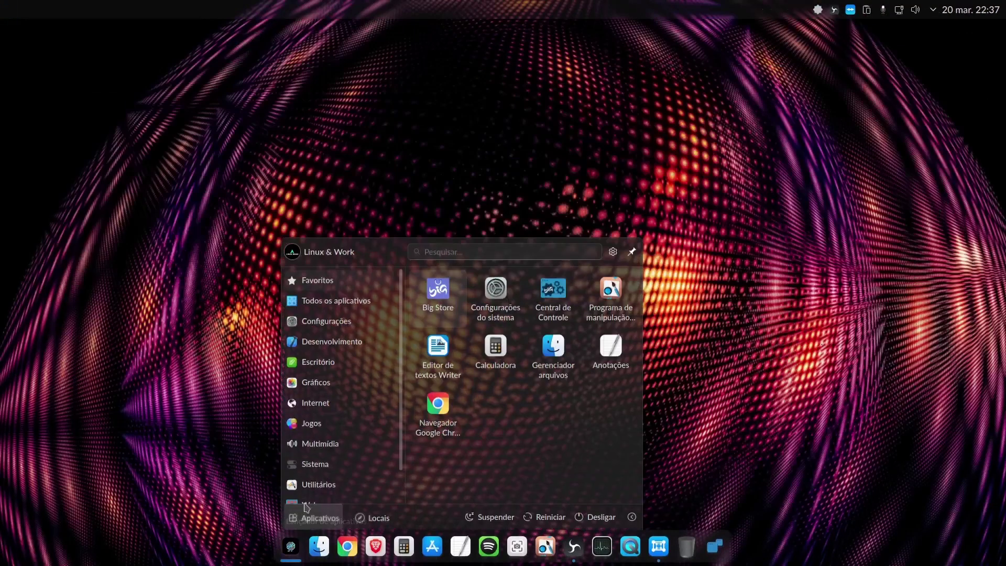
pyautogui.click(551, 299)
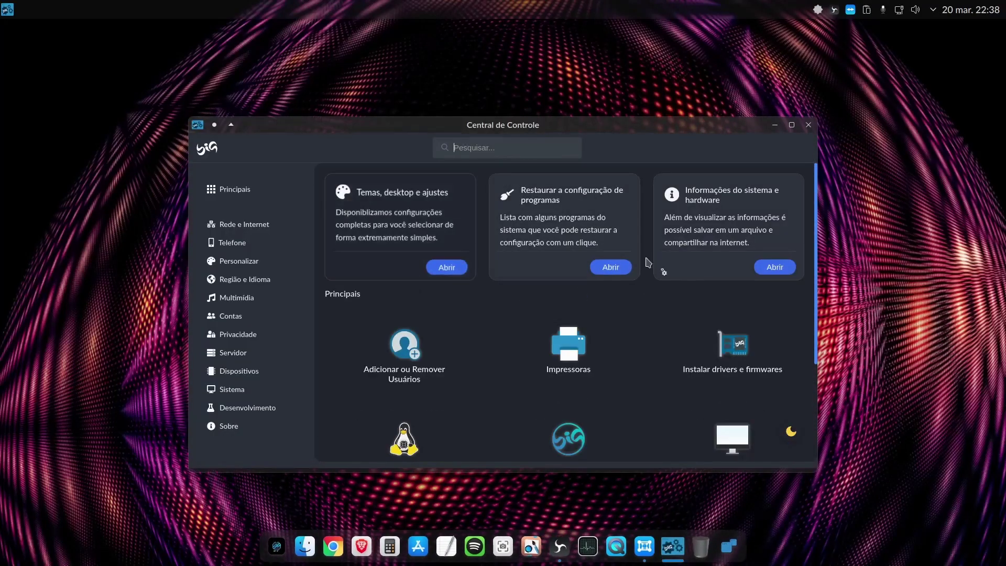
# Open Instalar drivers e firmwares from the main section of Central de Controle and maximise the driver manager window
pyautogui.scroll(-2, 697, 269)
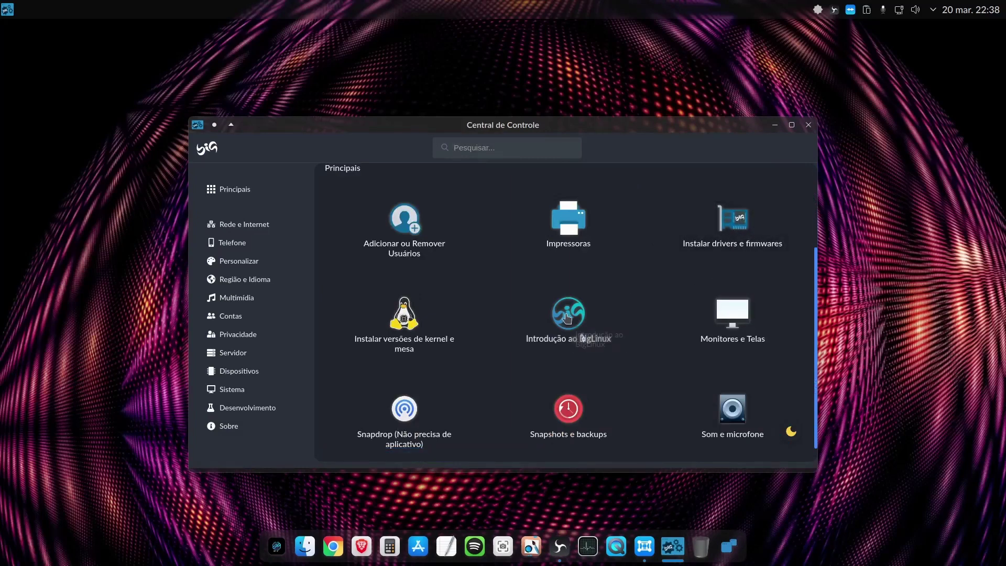
pyautogui.click(524, 332)
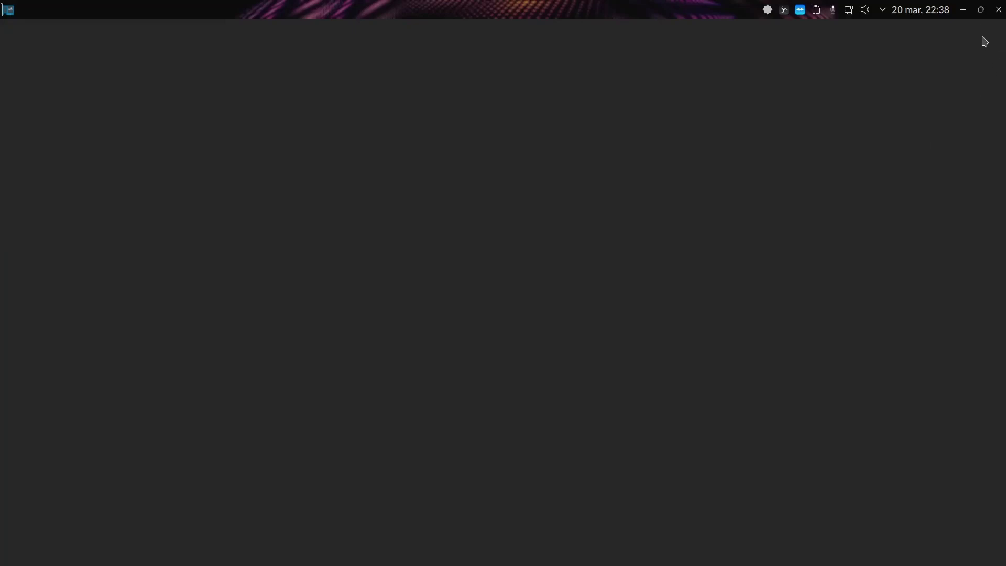
pyautogui.click(980, 9)
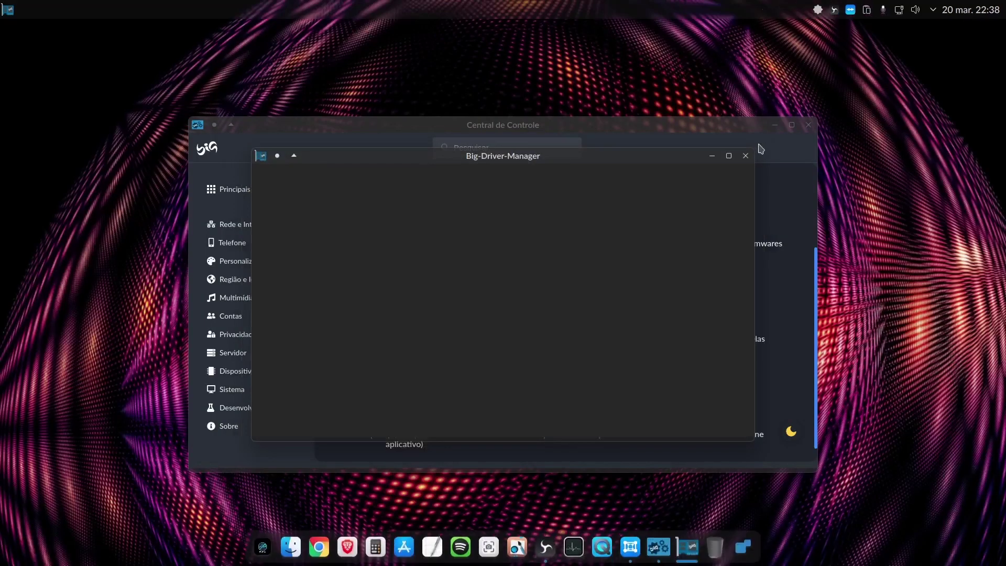
pyautogui.click(730, 156)
pyautogui.click(981, 10)
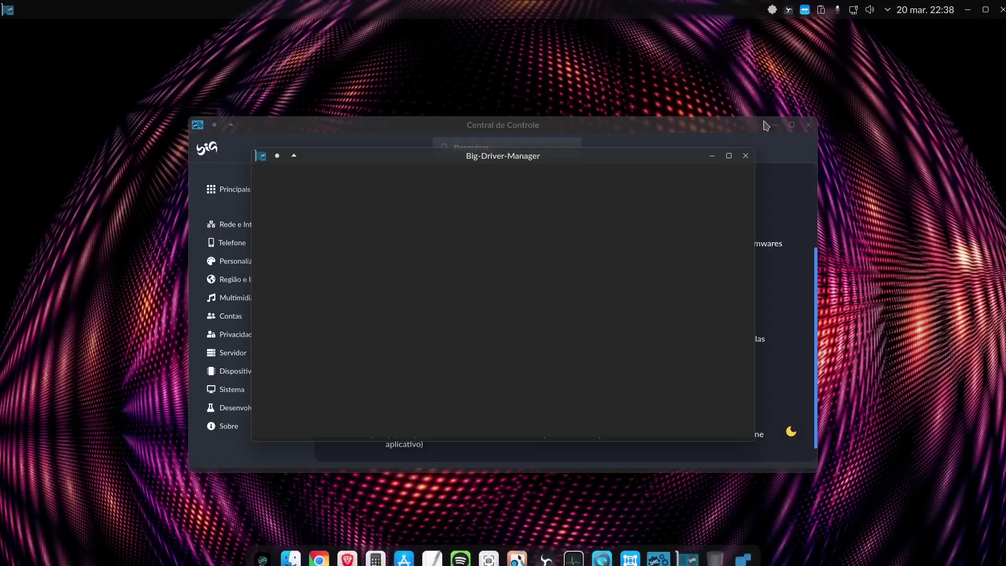
pyautogui.moveTo(666, 162); pyautogui.dragTo(660, 167)
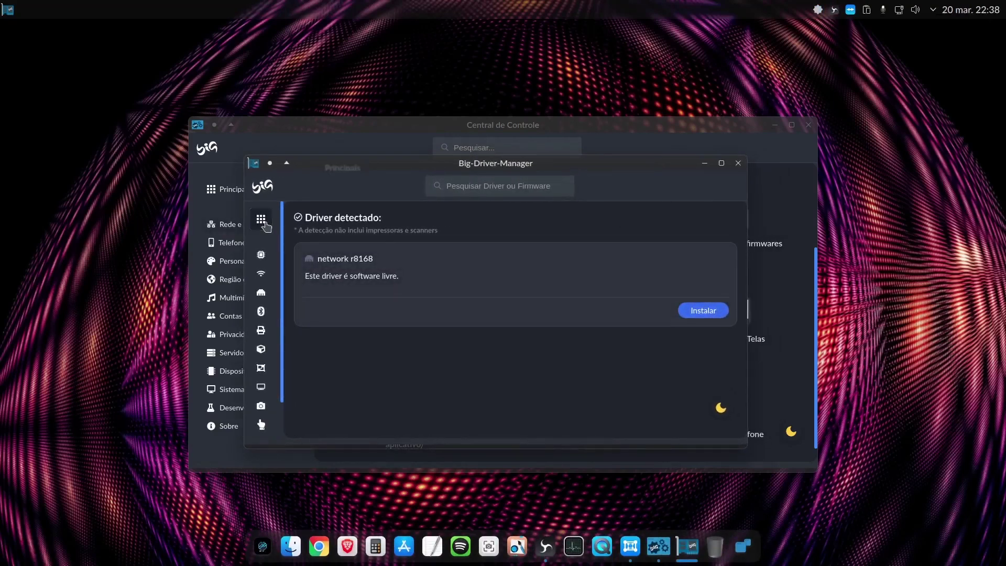
pyautogui.click(722, 163)
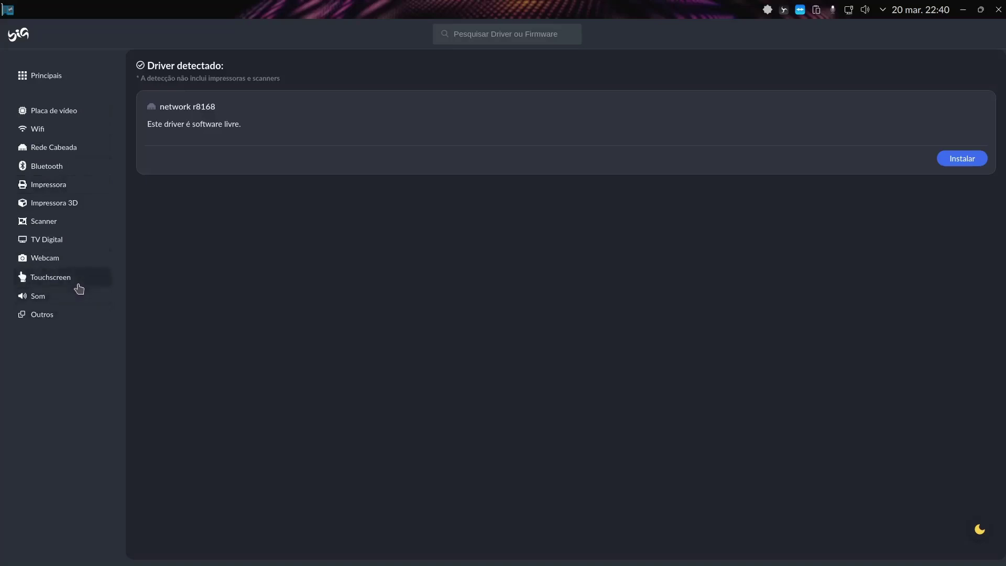
# Review the Rede Cabeada drivers and the detected driver under Principais, then close the driver manager and minimise Central de Controle
pyautogui.click(51, 152)
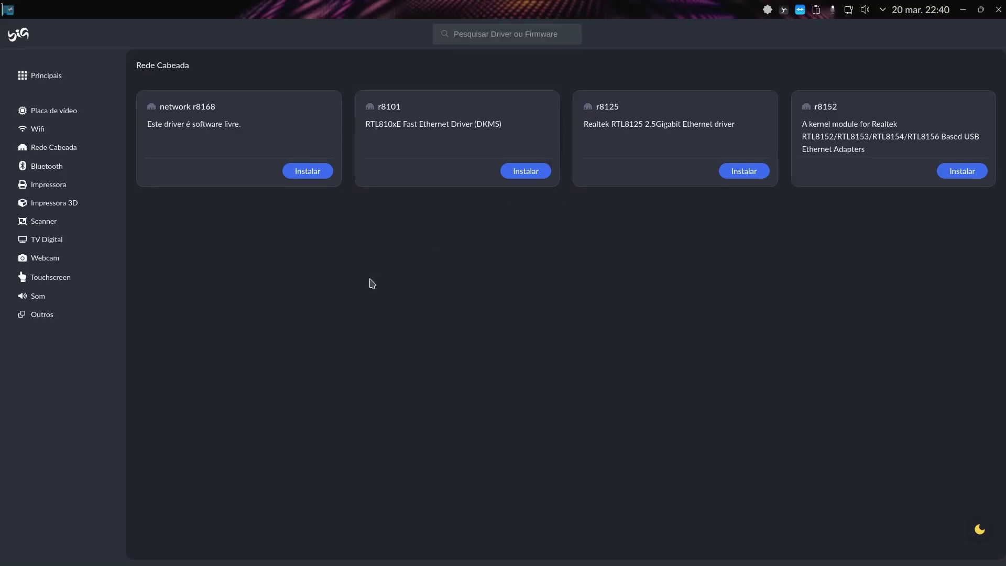
pyautogui.click(31, 79)
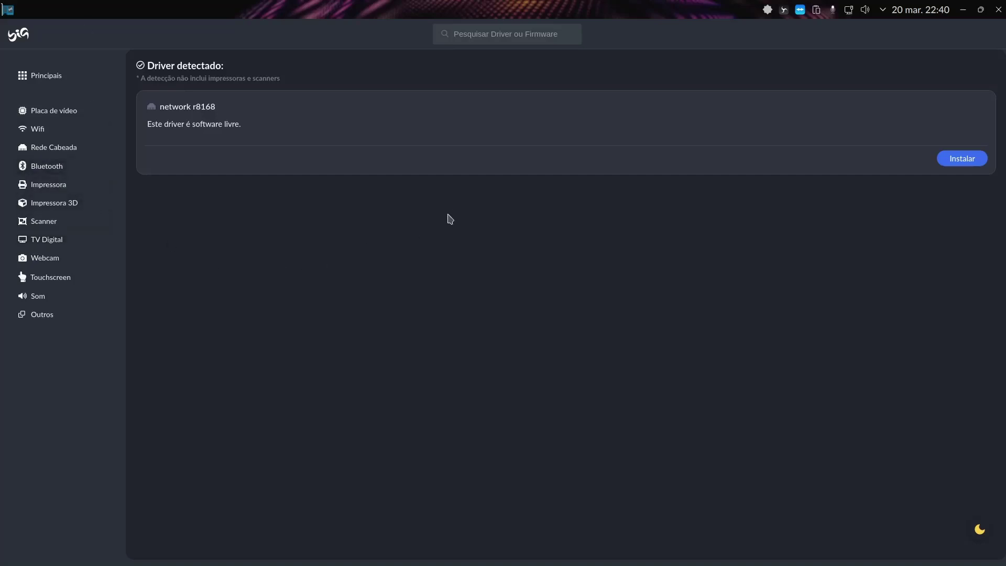
pyautogui.click(980, 9)
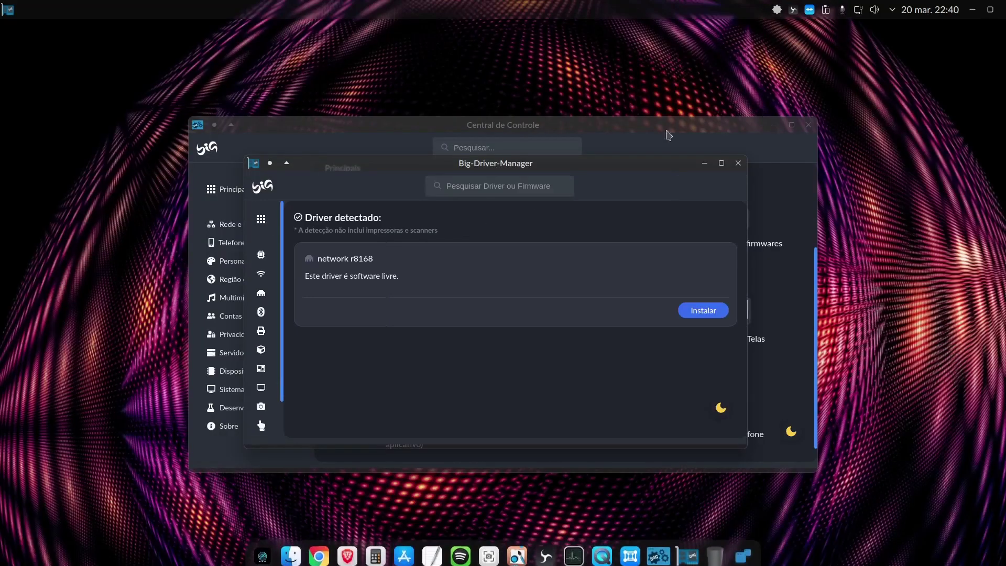
pyautogui.click(739, 163)
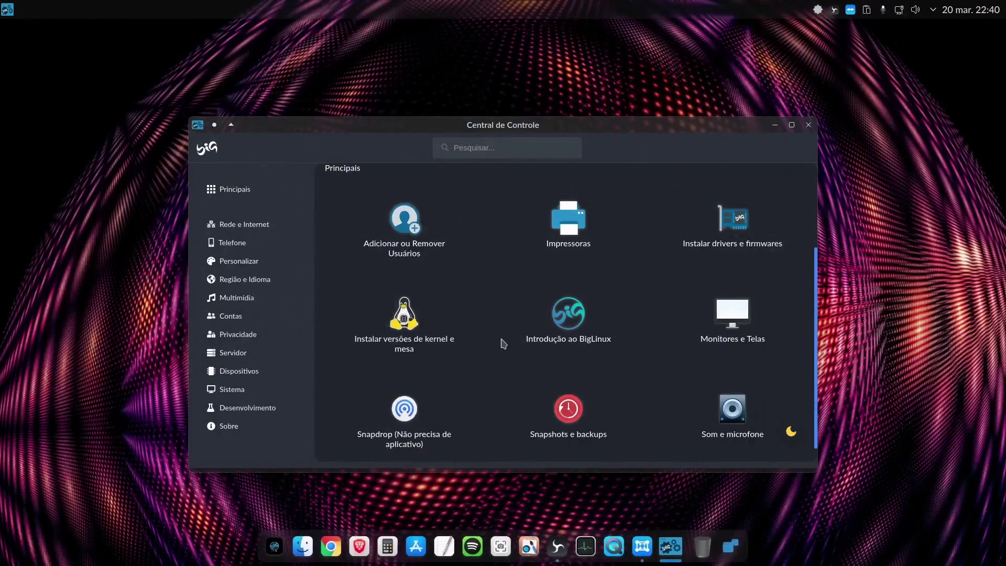
pyautogui.click(778, 126)
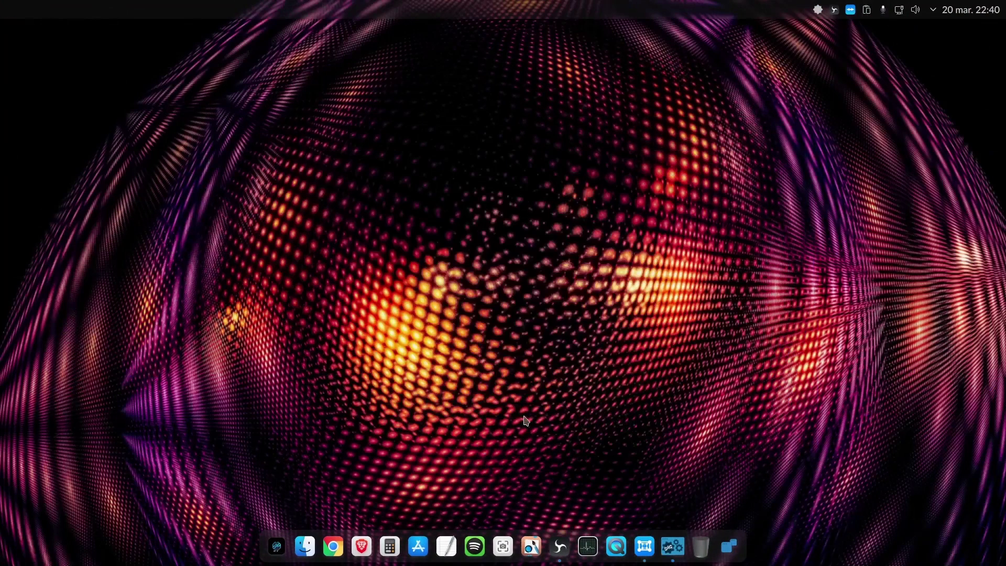
# Return to the Manjaro virtual machine, close the global themes download window and look through the launcher's Configurações, Desenvolvimento and Escritório categories
pyautogui.click(649, 548)
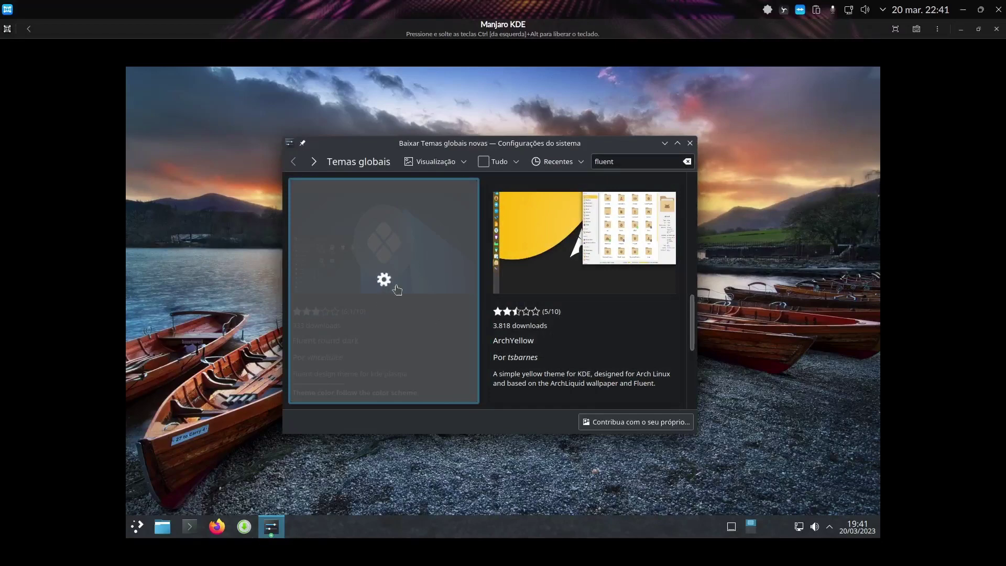
pyautogui.click(690, 144)
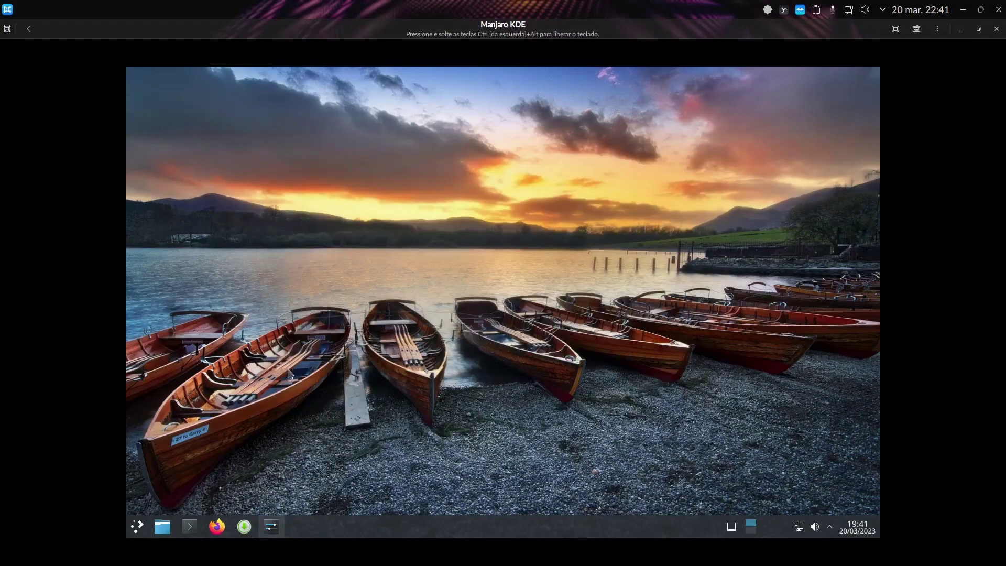
pyautogui.click(136, 533)
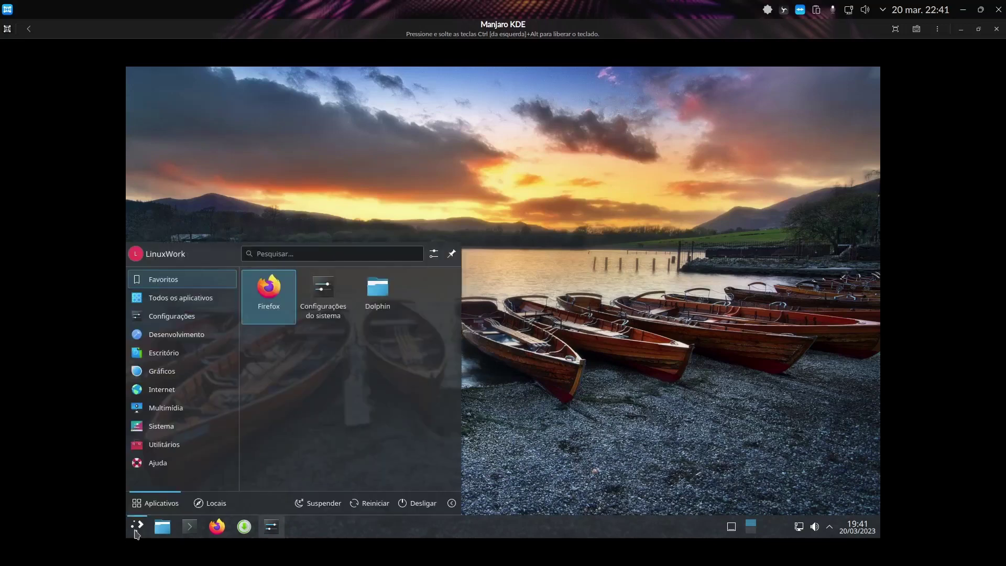
pyautogui.click(231, 445)
pyautogui.moveTo(170, 317)
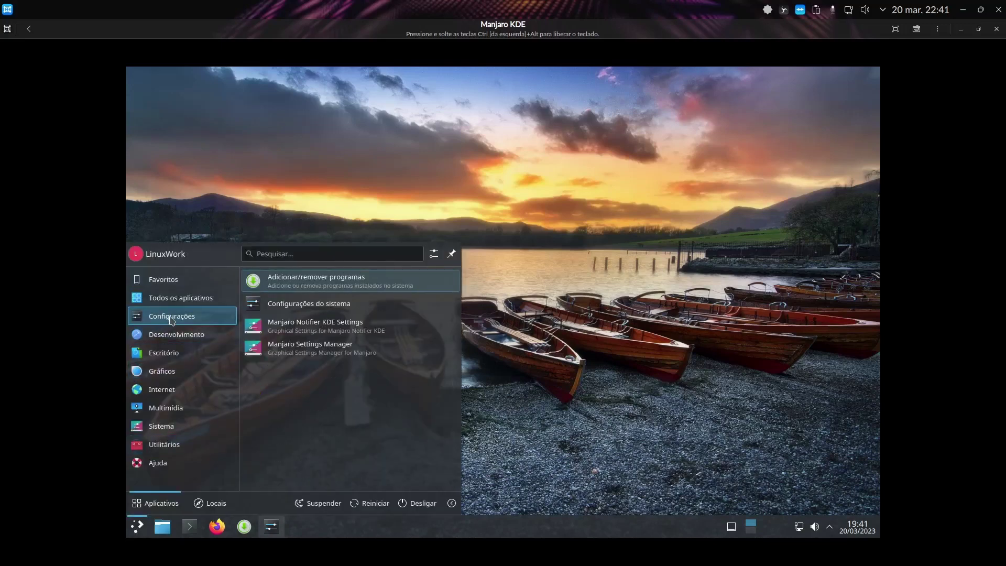
pyautogui.moveTo(181, 335)
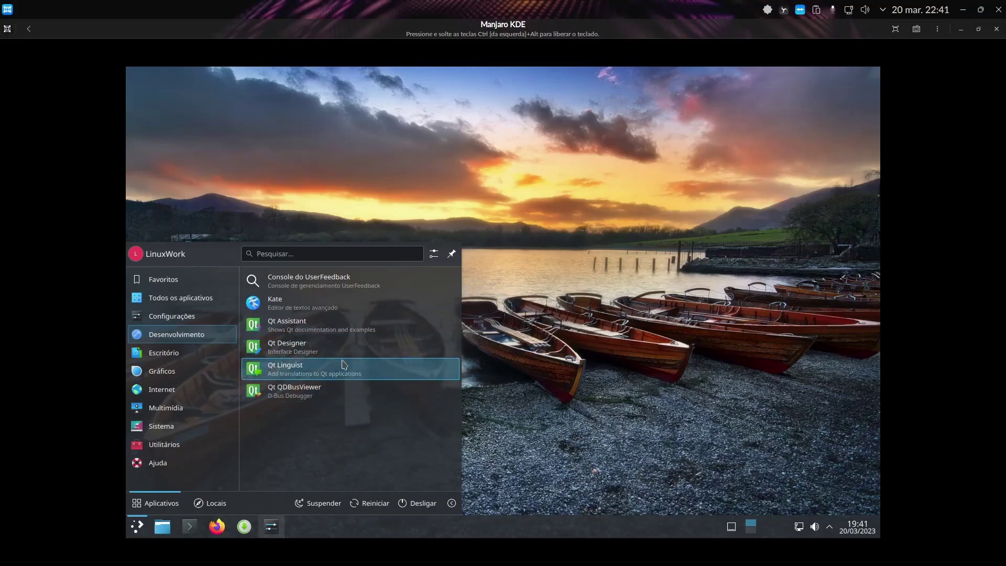
pyautogui.moveTo(166, 360)
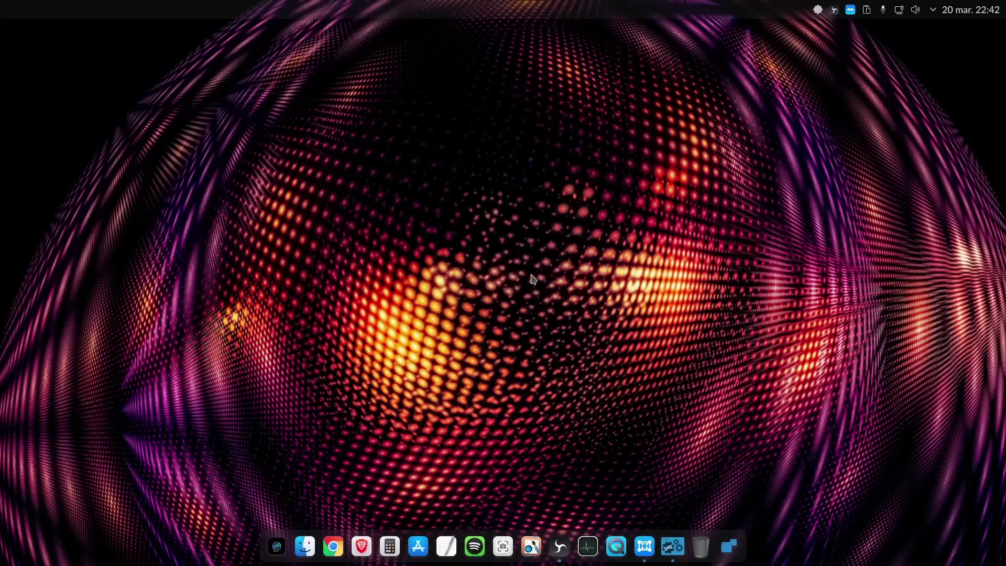
# Browse the host's application launcher, looking through the Sistema category and the Webapps Google list
pyautogui.click(277, 550)
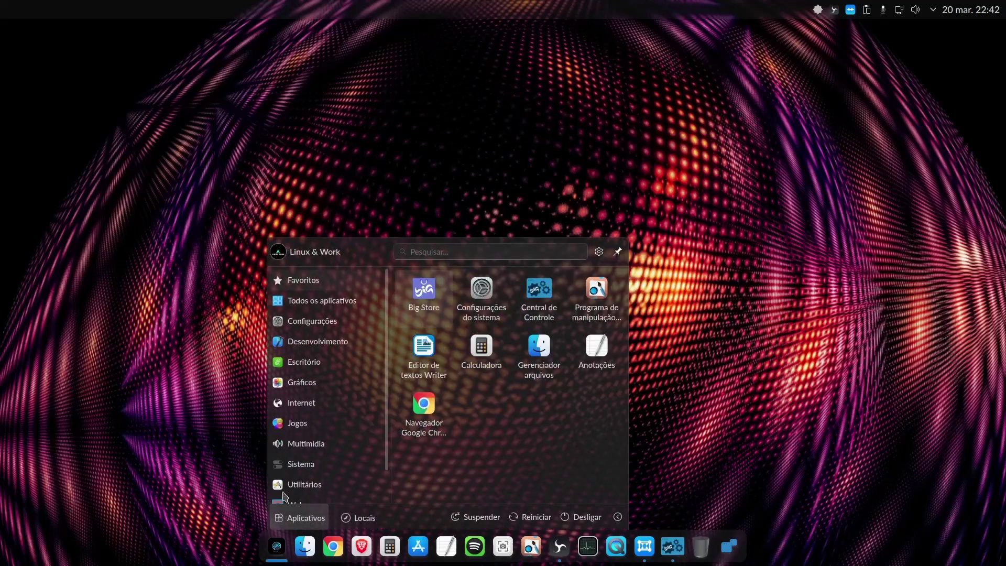
pyautogui.scroll(-1, 307, 434)
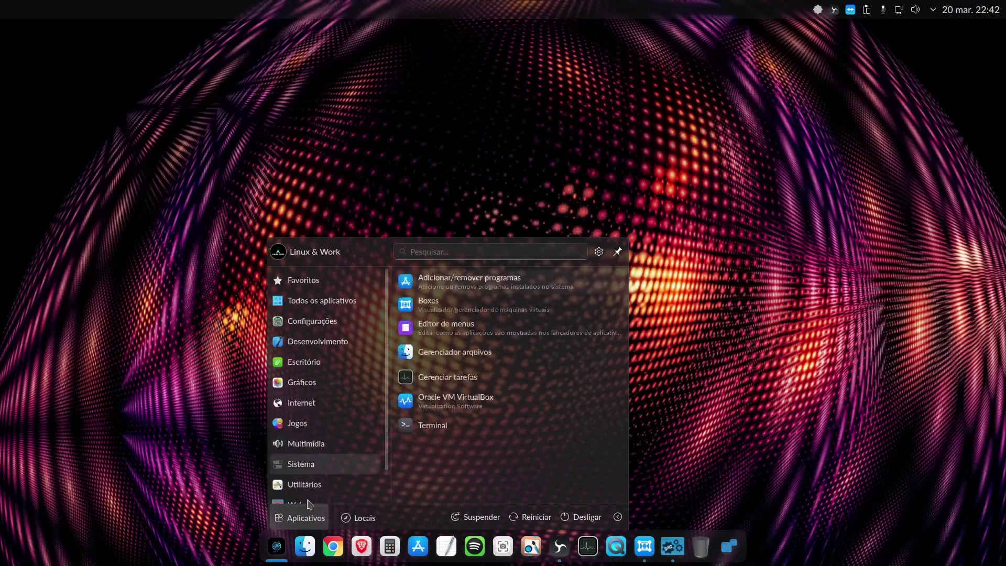
pyautogui.moveTo(332, 490)
pyautogui.scroll(-5, 450, 399)
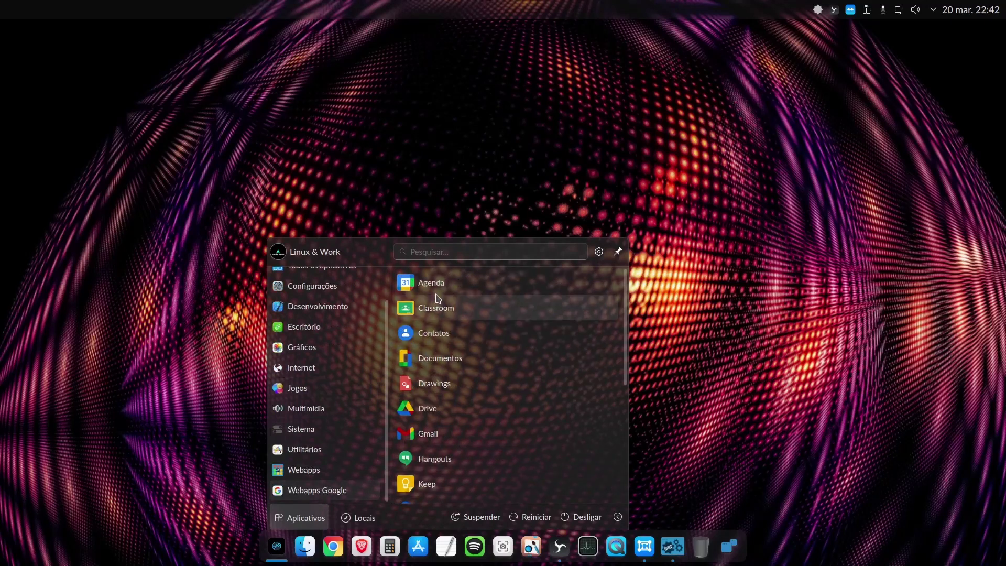
pyautogui.scroll(5, 456, 396)
pyautogui.scroll(-2, 451, 336)
pyautogui.scroll(2, 463, 346)
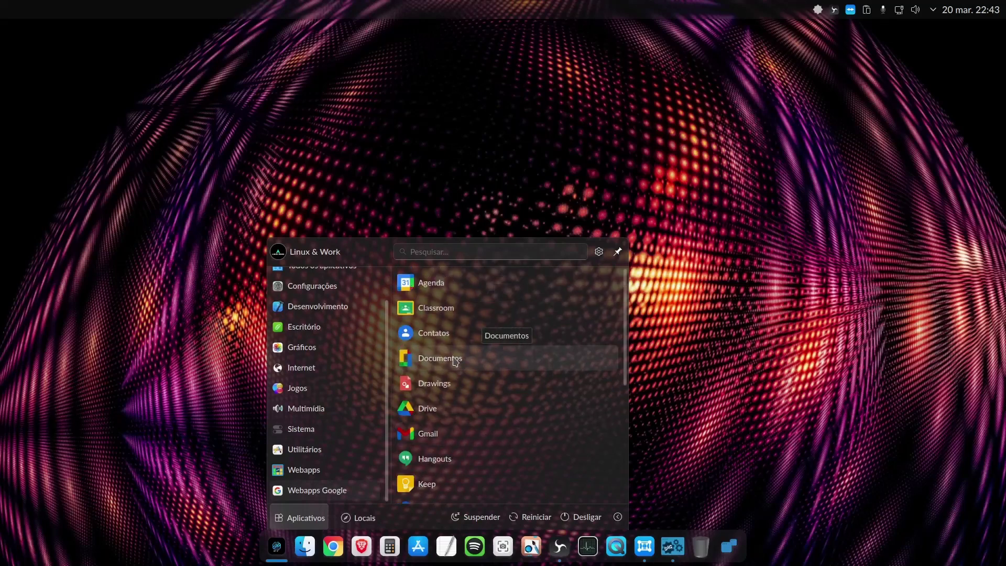
# Open the Documentos web app from the Webapps Google category and show its window maximised
pyautogui.click(455, 360)
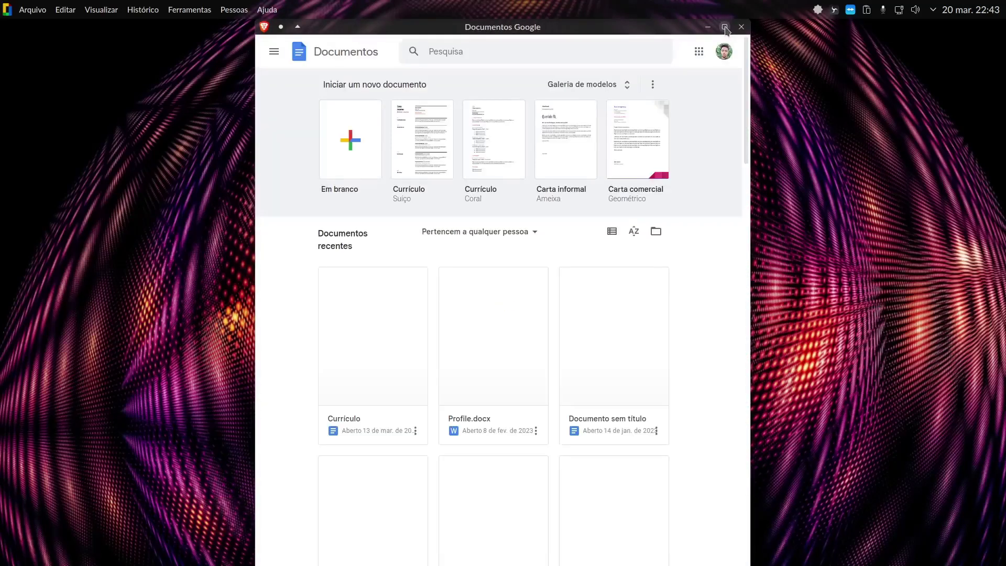
pyautogui.click(726, 27)
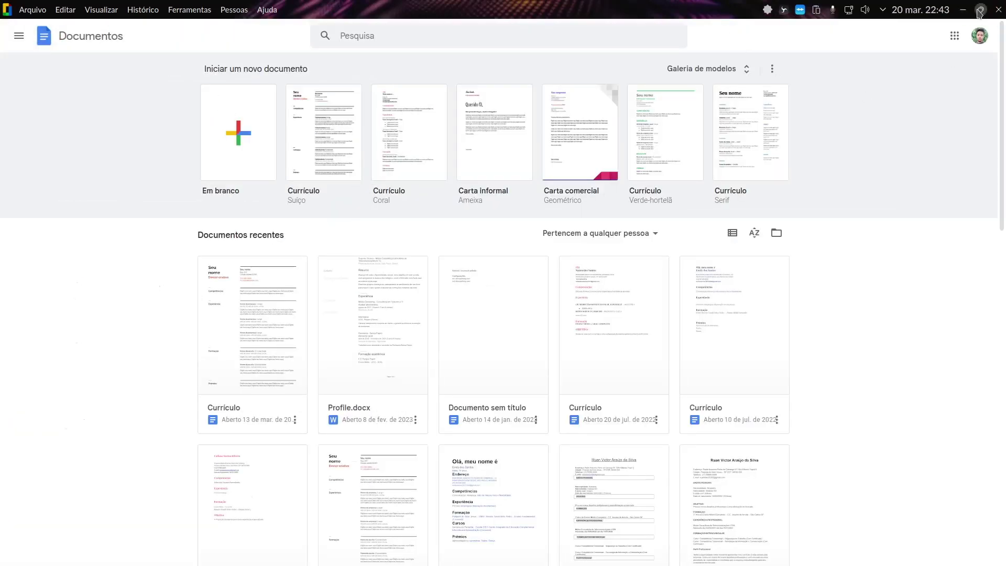
pyautogui.click(980, 10)
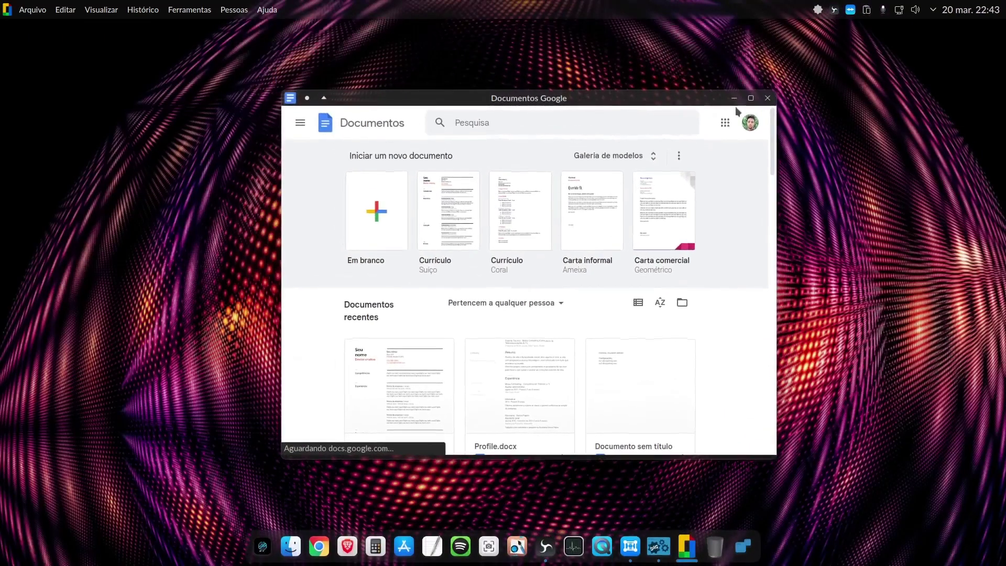
pyautogui.click(750, 98)
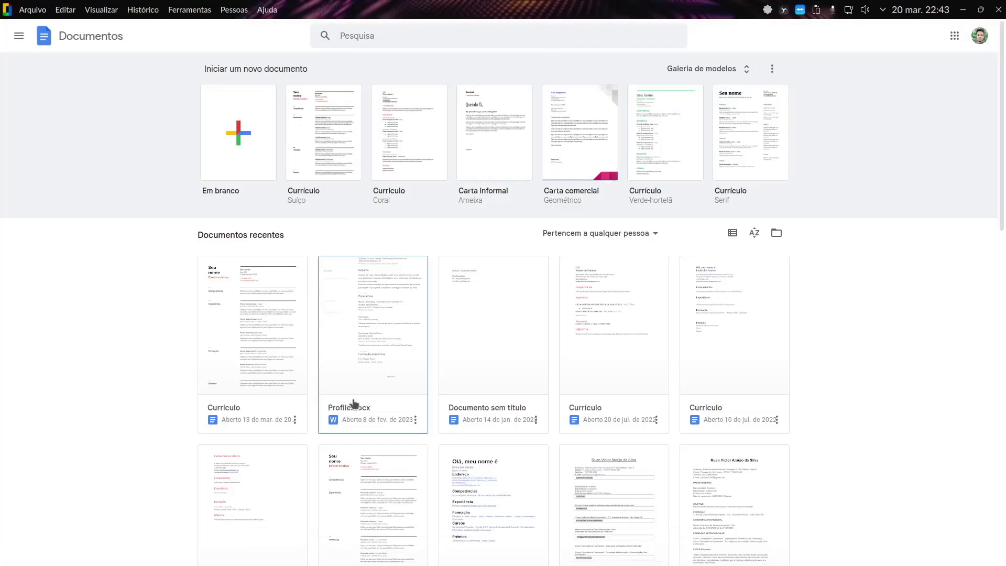
# Look through the recent documents, open an older Currículo from the second row and close the web app
pyautogui.scroll(-3, 293, 372)
pyautogui.scroll(3, 301, 382)
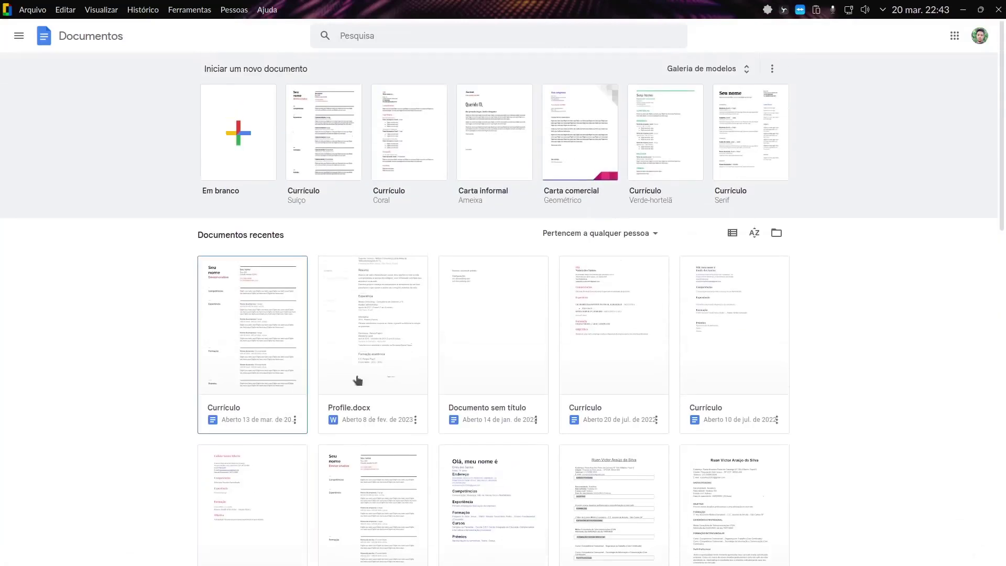
pyautogui.scroll(-3, 420, 414)
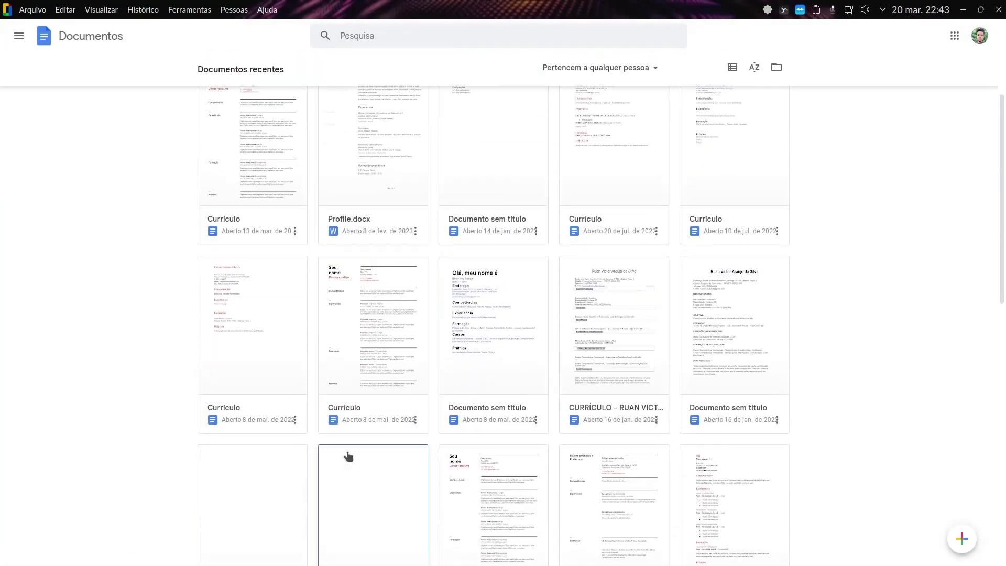
pyautogui.click(263, 325)
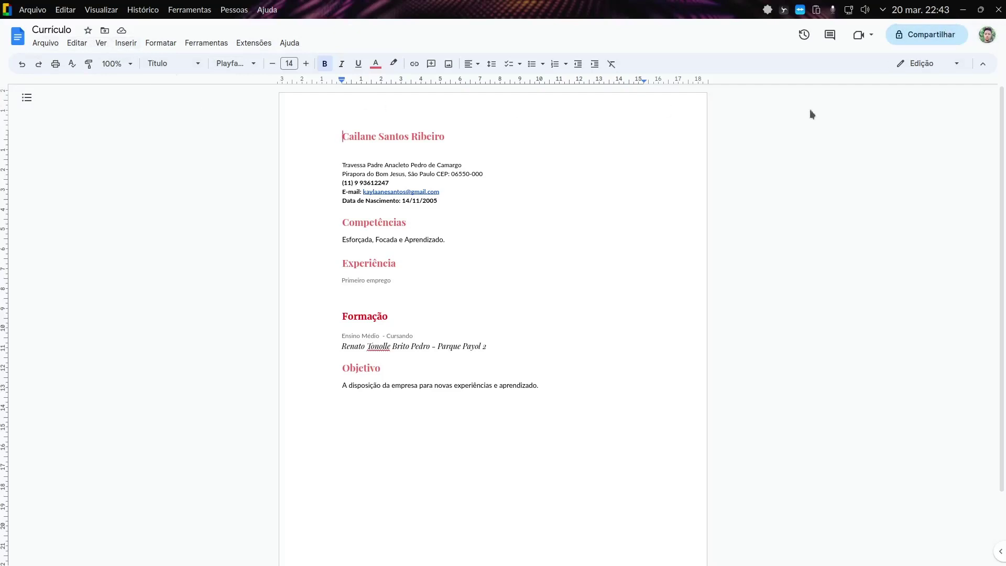
pyautogui.click(999, 10)
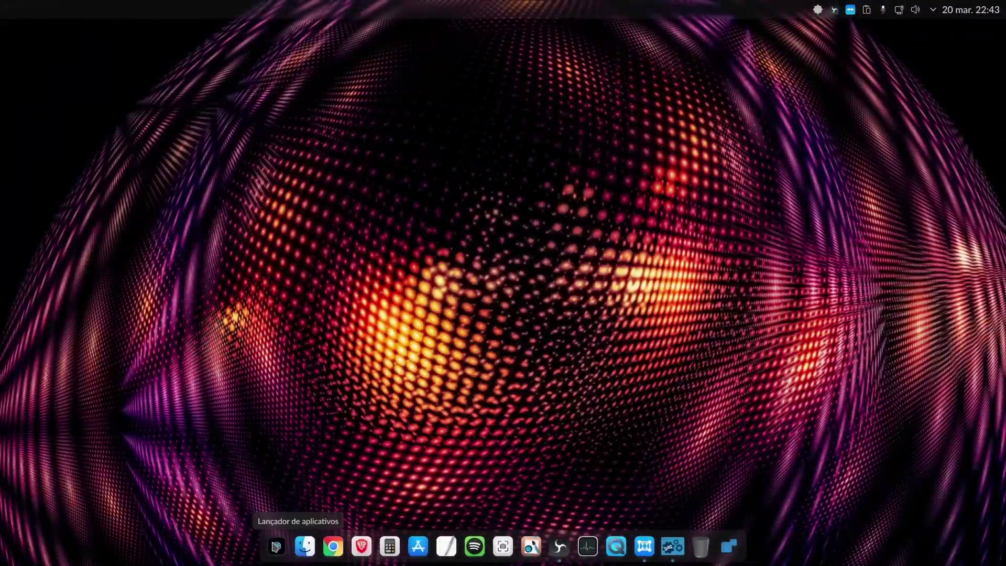
# Reopen the host's application launcher and look at the Webapps category and the remaining Webapps Google entries
pyautogui.click(276, 547)
pyautogui.moveTo(292, 474)
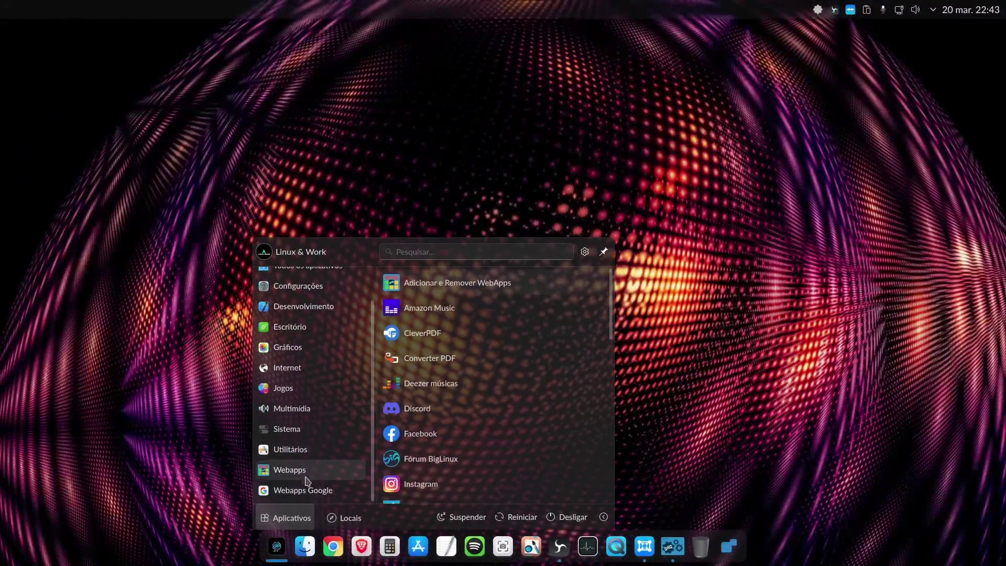
pyautogui.moveTo(309, 490)
pyautogui.scroll(-5, 419, 420)
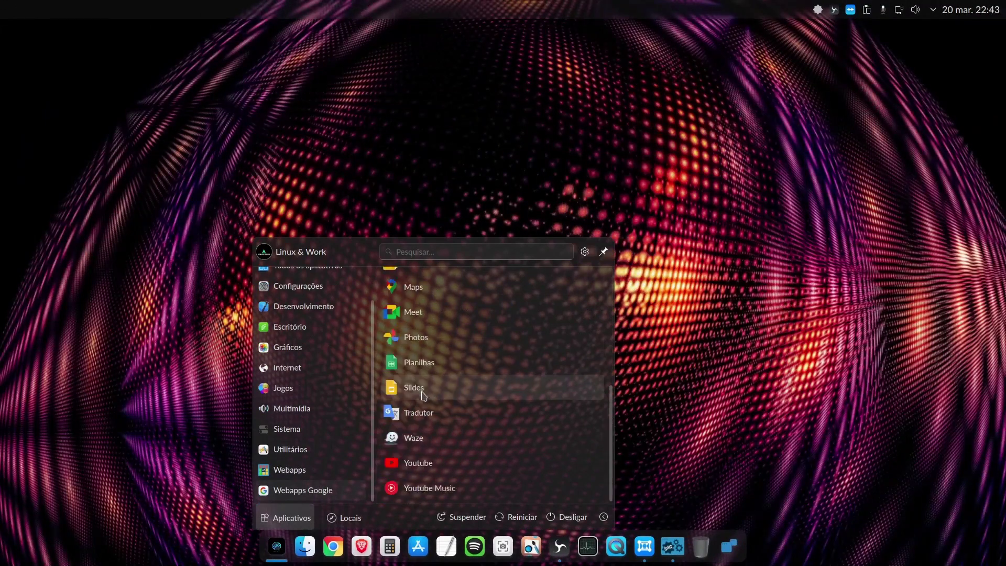
# Open the Planilhas web app maximised, view the Escala.xlsx spreadsheet, and close the web app after restoring its window
pyautogui.click(419, 362)
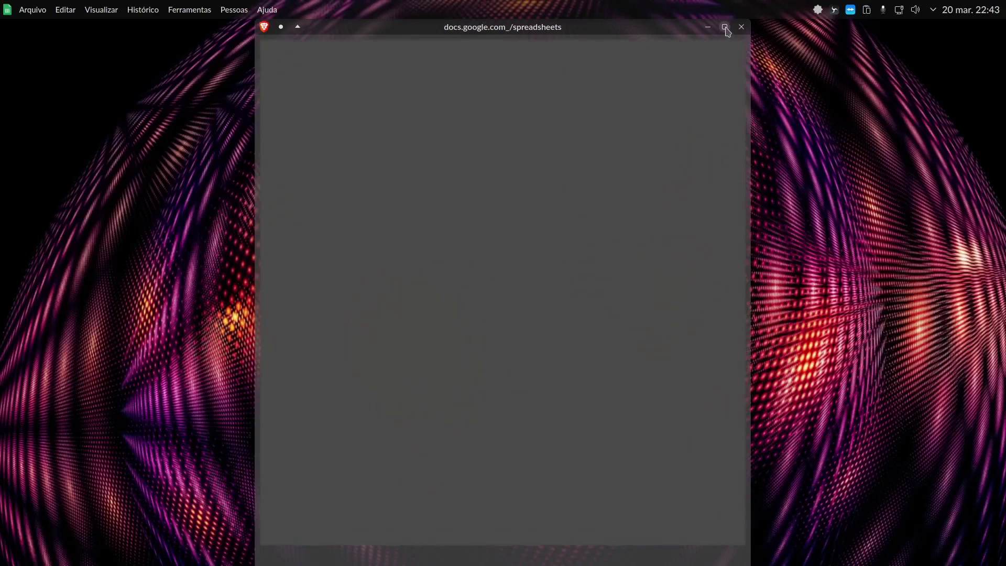
pyautogui.click(725, 26)
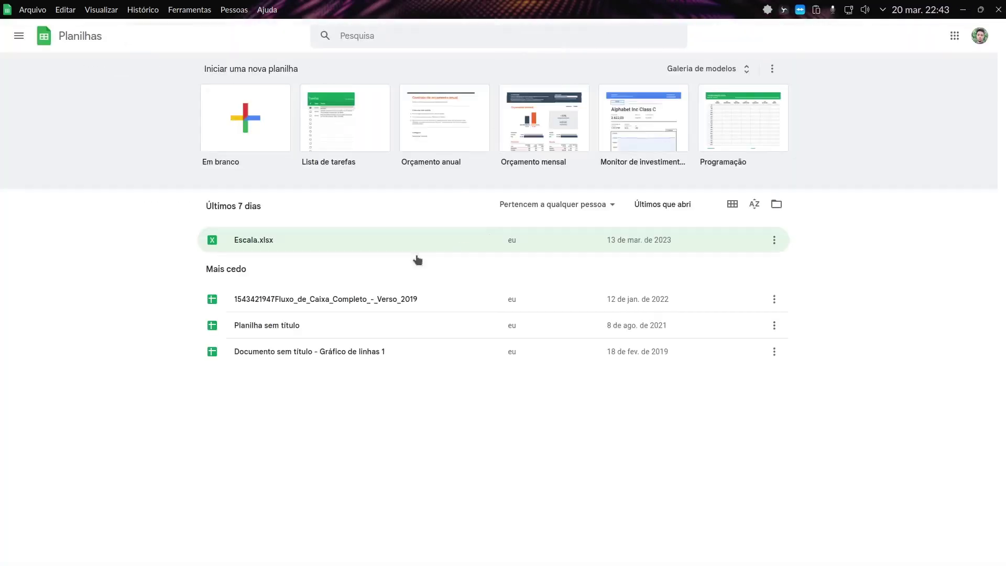
pyautogui.click(274, 245)
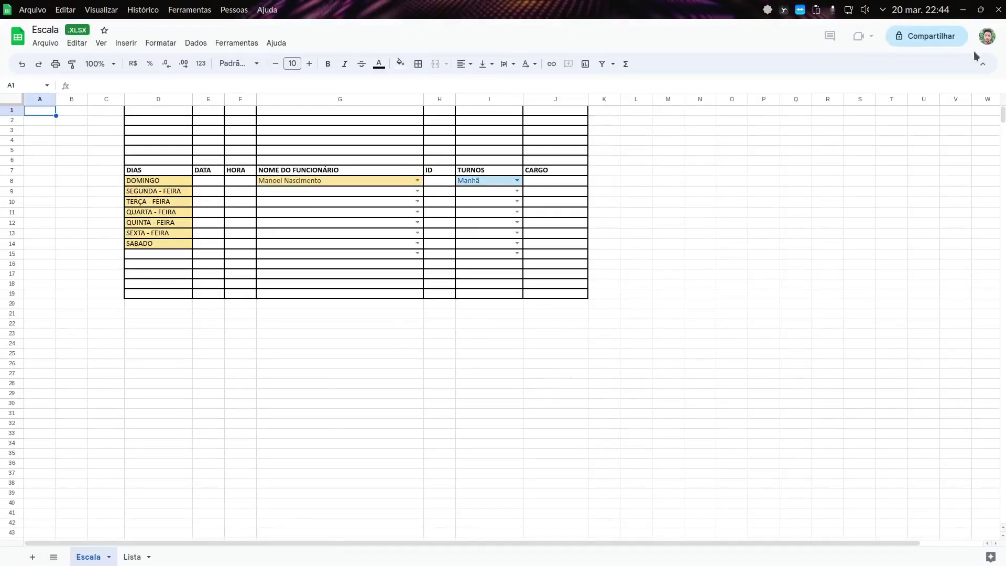
pyautogui.click(981, 10)
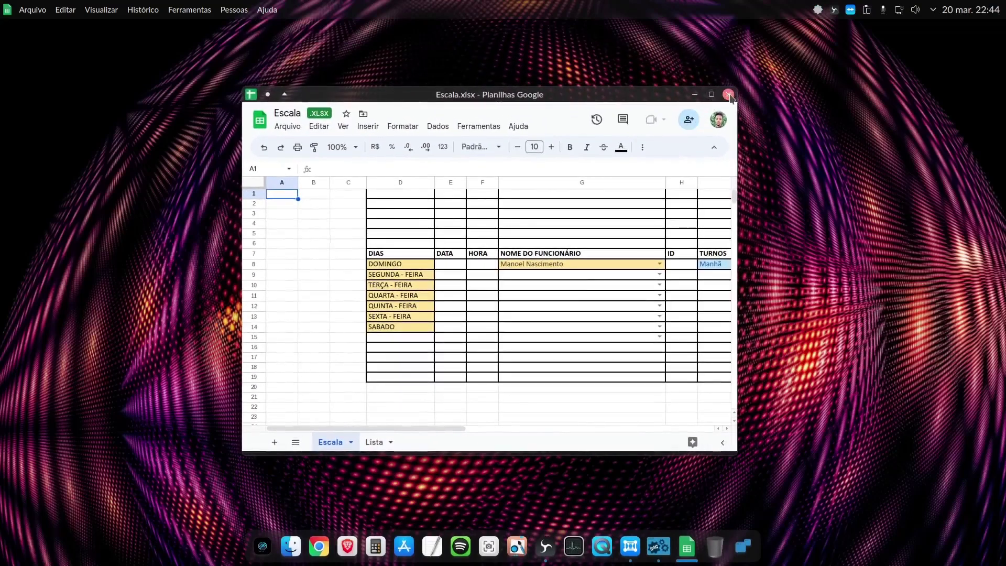
pyautogui.click(729, 95)
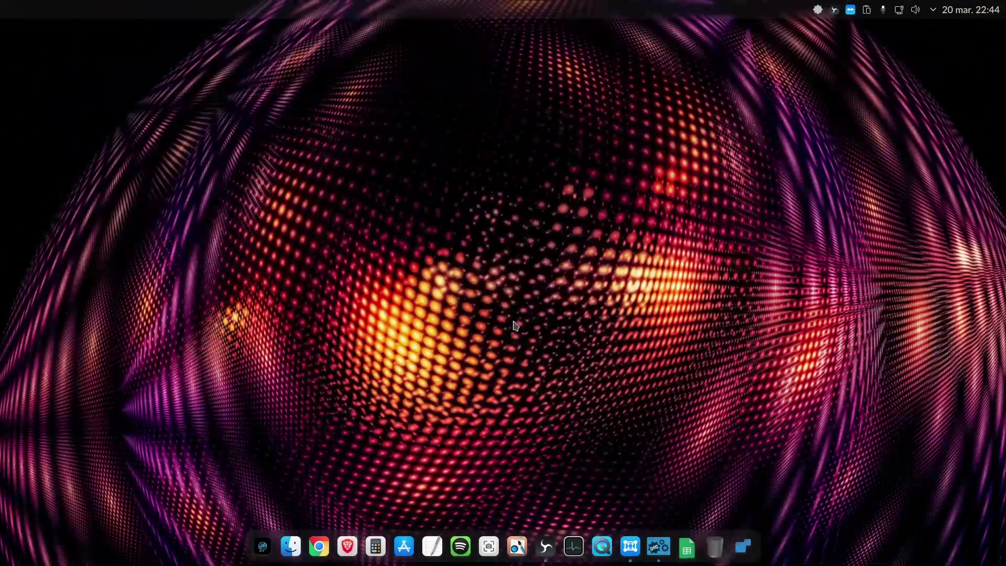
# Reopen the host's application launcher, look at its web app entries and close the launcher
pyautogui.click(277, 546)
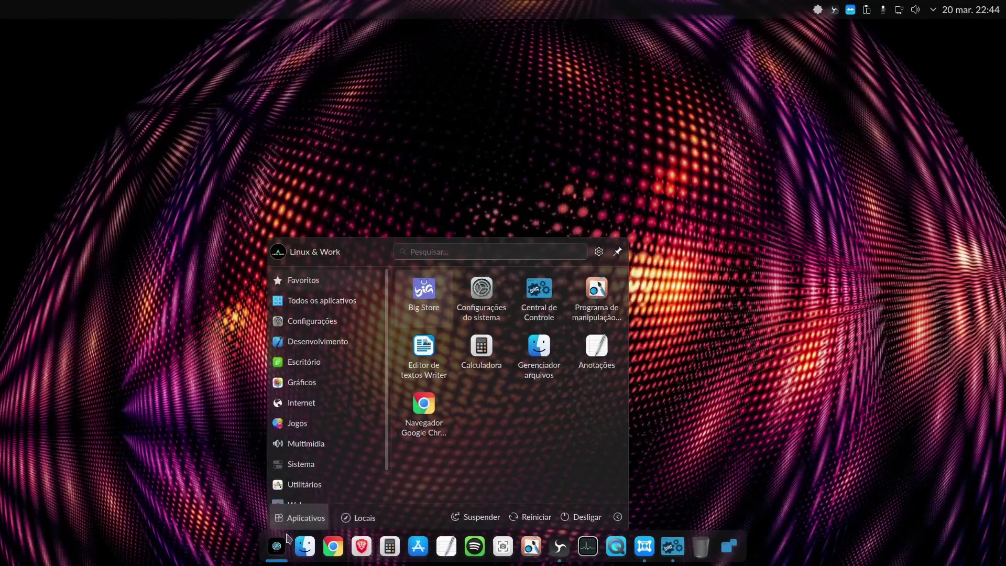
pyautogui.scroll(-1, 337, 470)
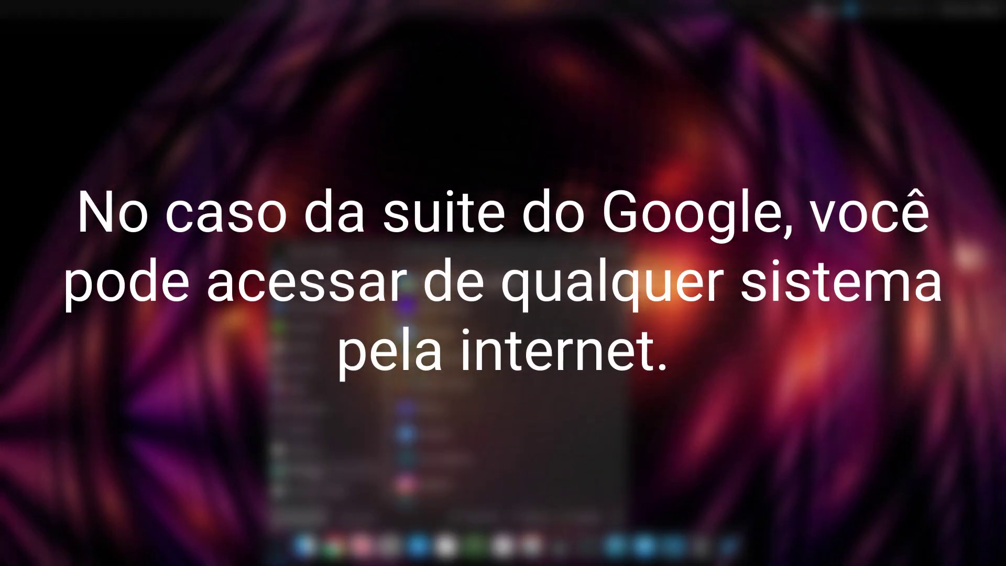
pyautogui.press('Escape')
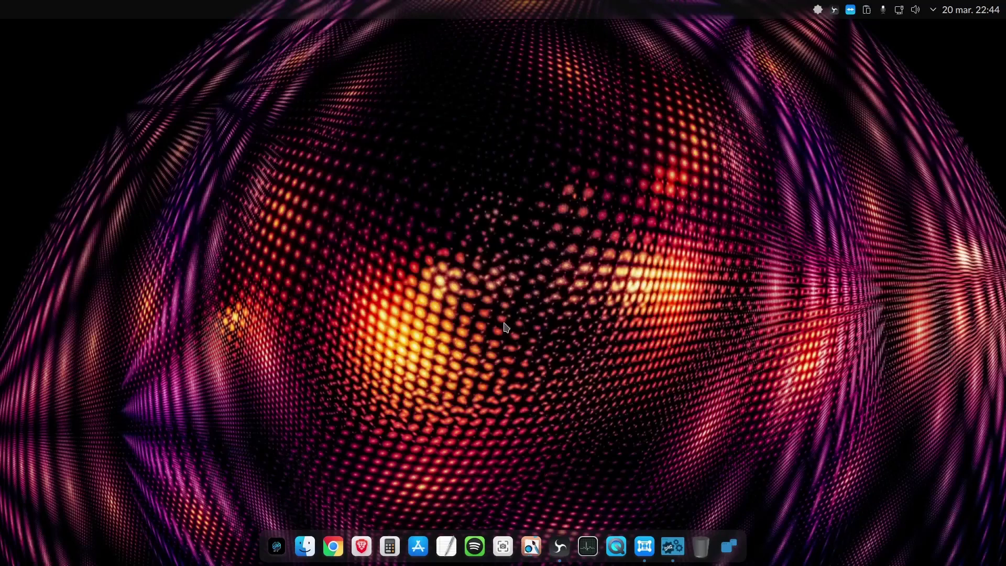
pyautogui.click(562, 552)
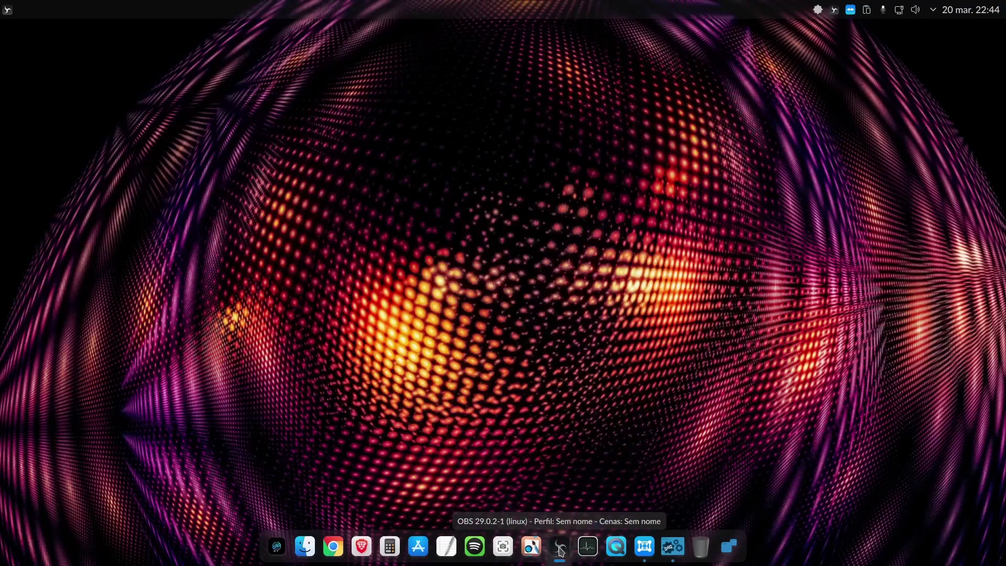
pyautogui.click(561, 550)
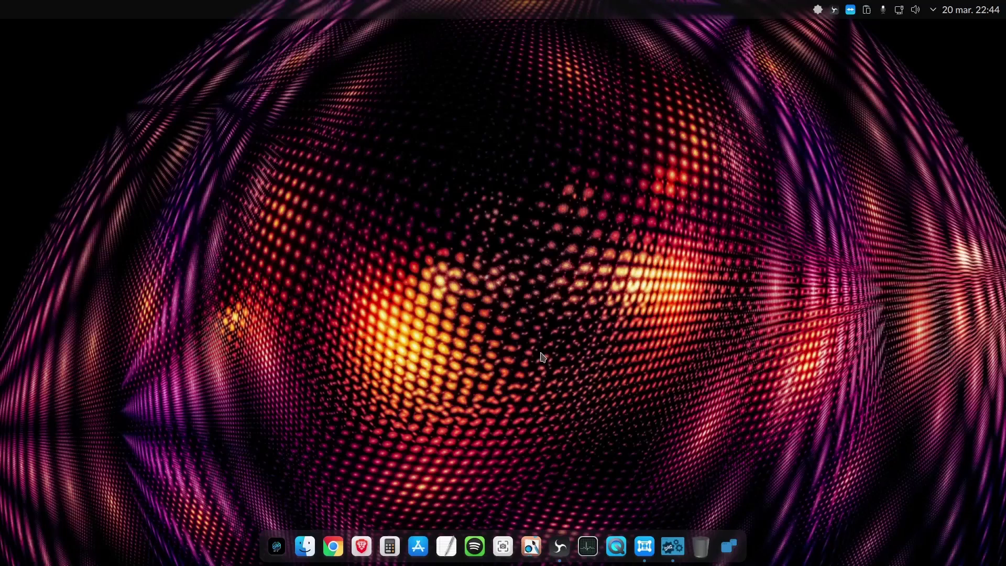
# Bring up Central de Controle, look through the tools in its Principais section and minimise the window
pyautogui.click(673, 547)
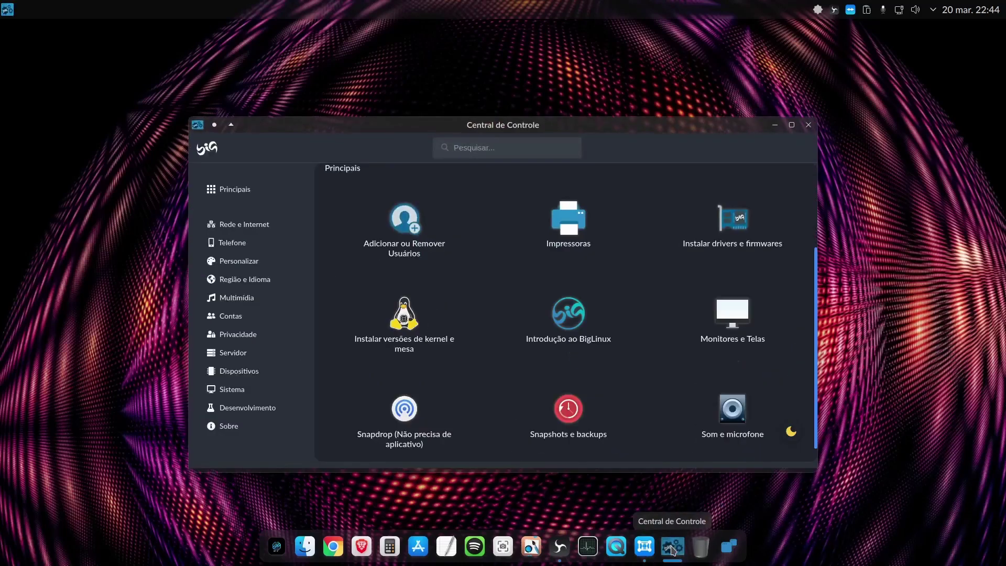
pyautogui.scroll(-2, 488, 348)
pyautogui.scroll(3, 458, 363)
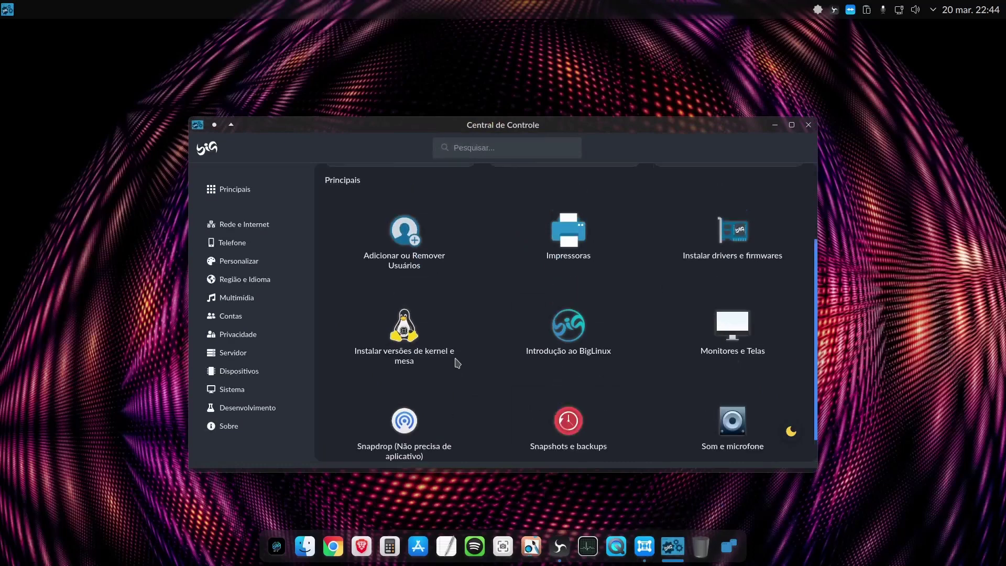
pyautogui.scroll(-2, 496, 360)
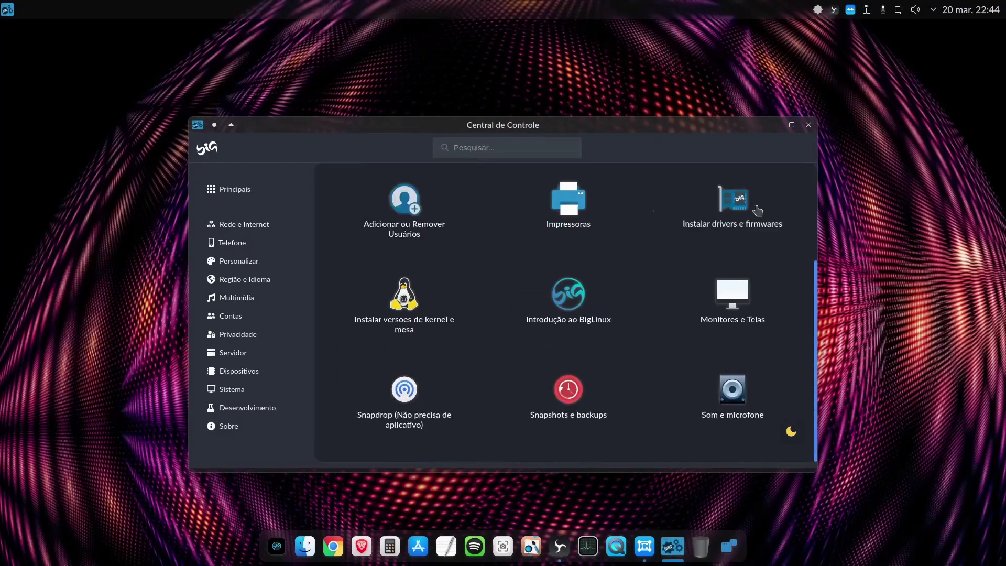
pyautogui.click(776, 126)
# Switch to the Manjaro KDE virtual machine, examine the launcher's Escritório and Gráficos categories, and minimise the virtual machine
pyautogui.click(644, 547)
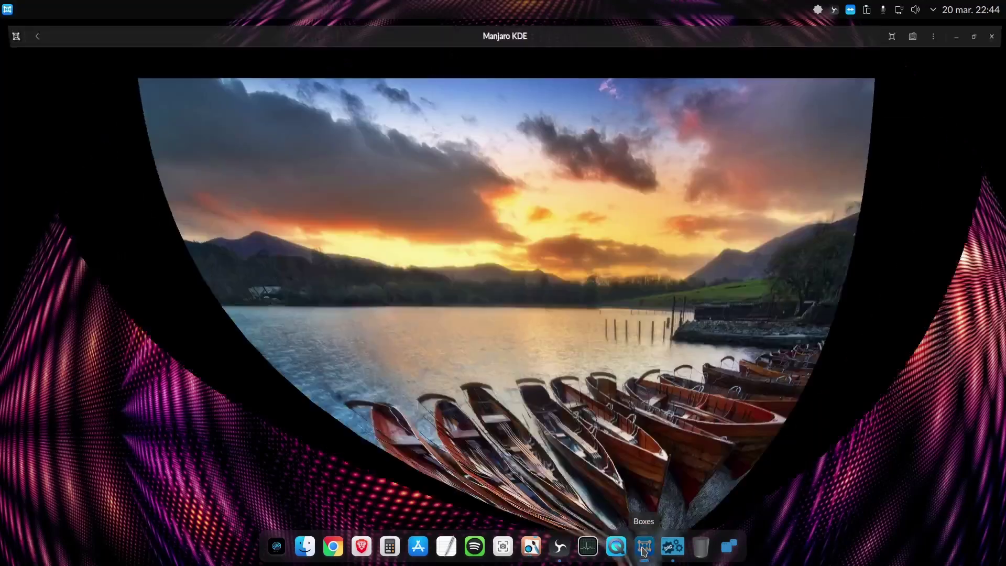
pyautogui.click(137, 527)
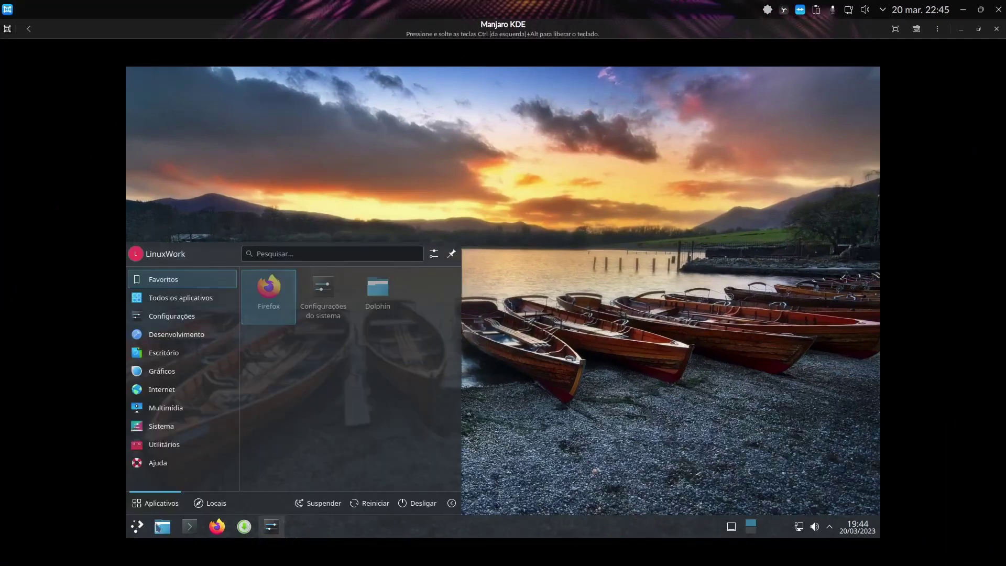
pyautogui.click(170, 350)
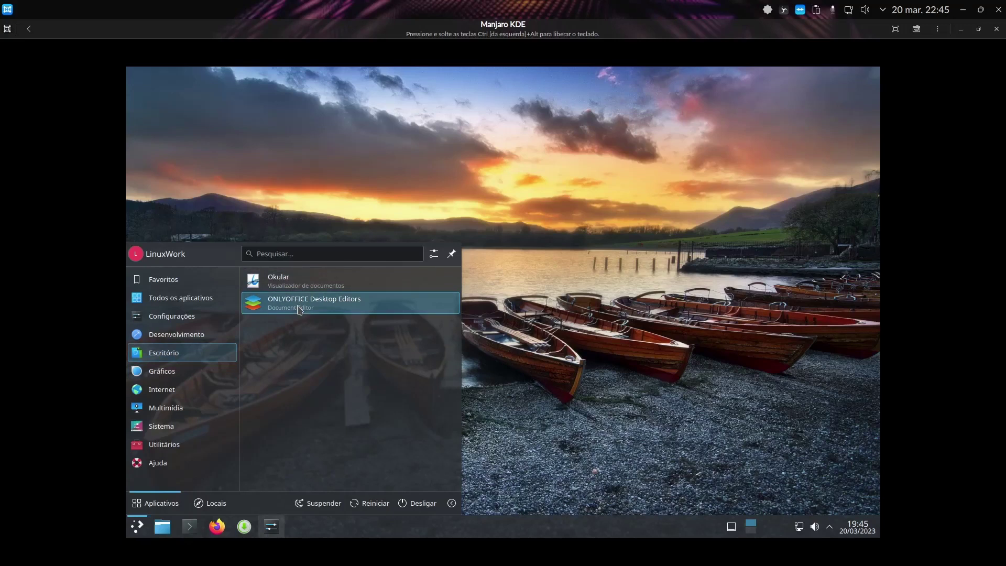
pyautogui.moveTo(172, 369)
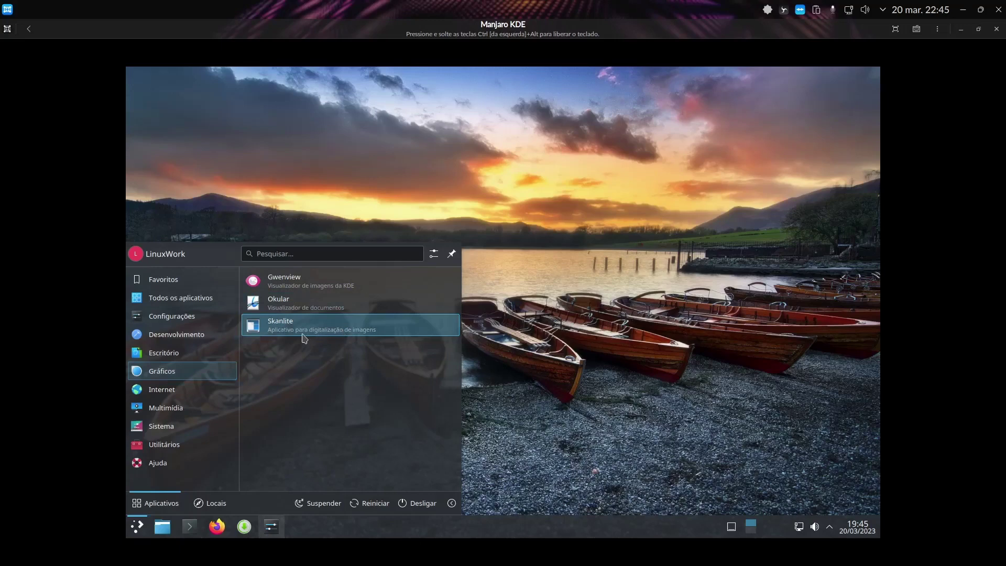
pyautogui.click(523, 297)
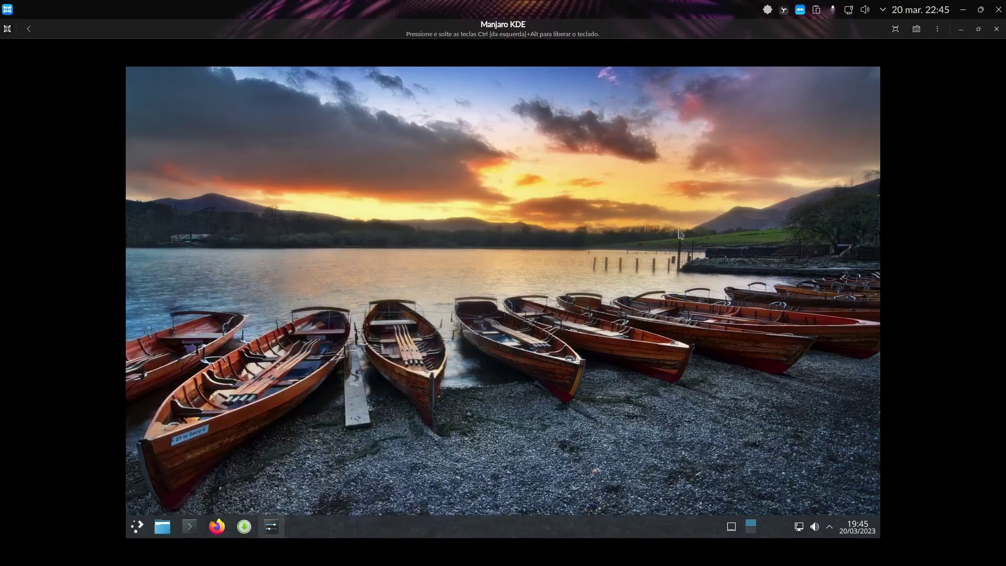
pyautogui.click(962, 31)
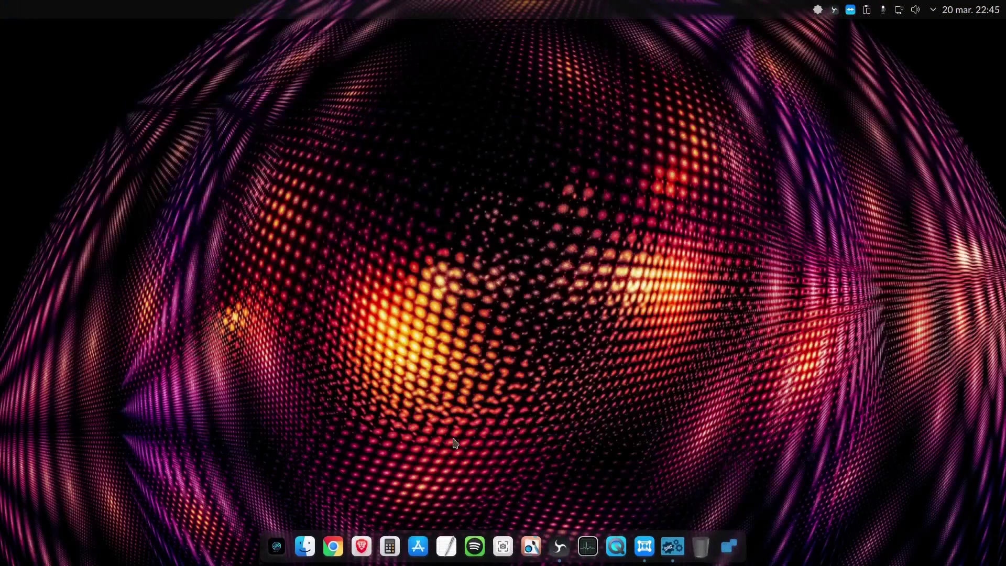
# Examine the Gráficos category in the host's application launcher and close the launcher
pyautogui.click(272, 553)
pyautogui.moveTo(310, 382)
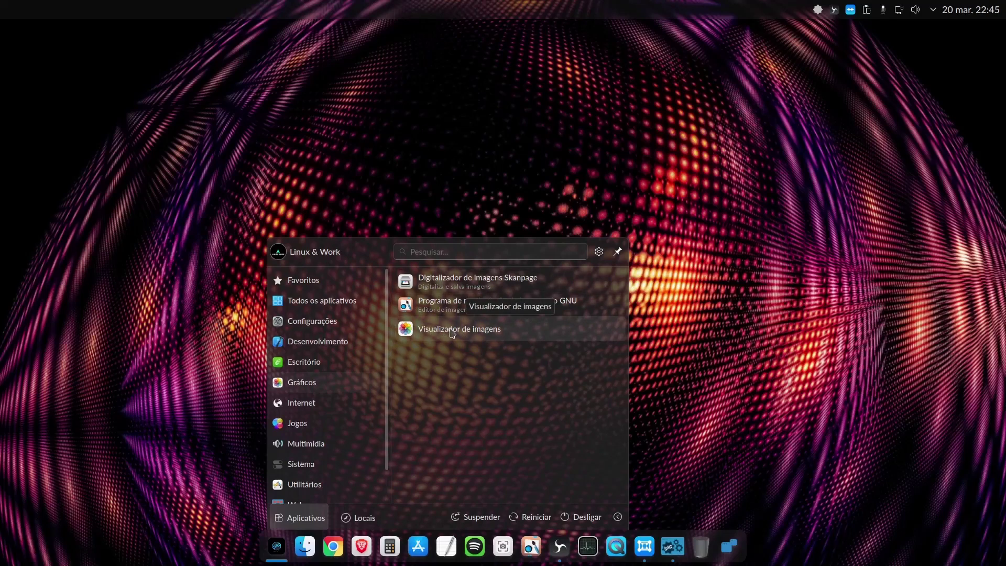
pyautogui.moveTo(378, 367)
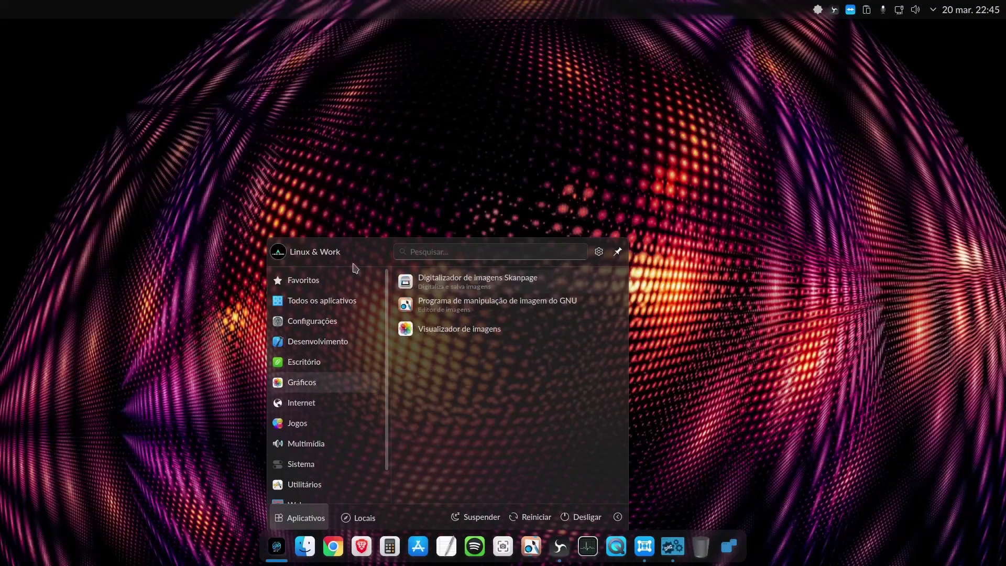
pyautogui.click(391, 182)
# Return to the Manjaro KDE virtual machine, examine the launcher's Internet category and minimise the virtual machine
pyautogui.click(644, 546)
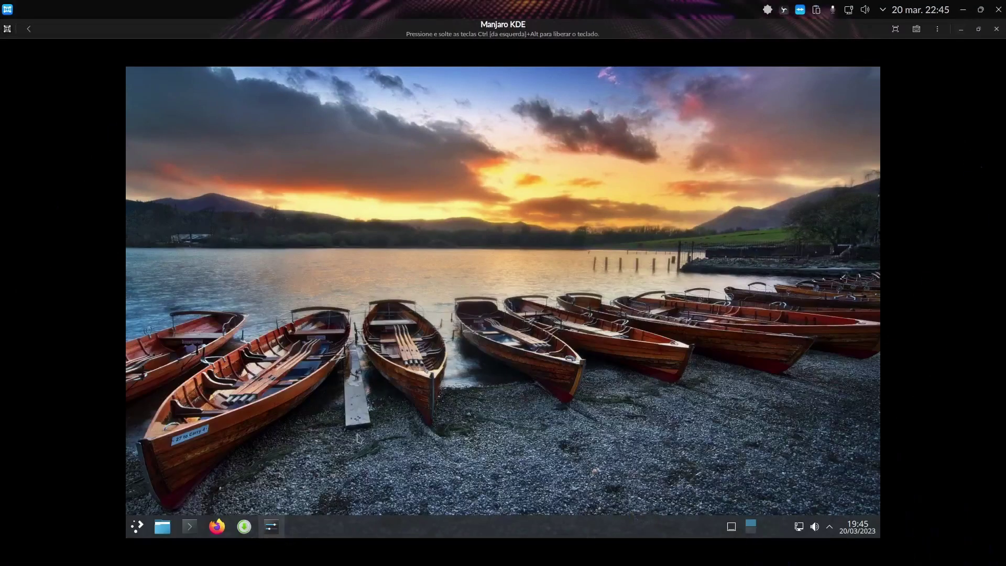
pyautogui.click(137, 527)
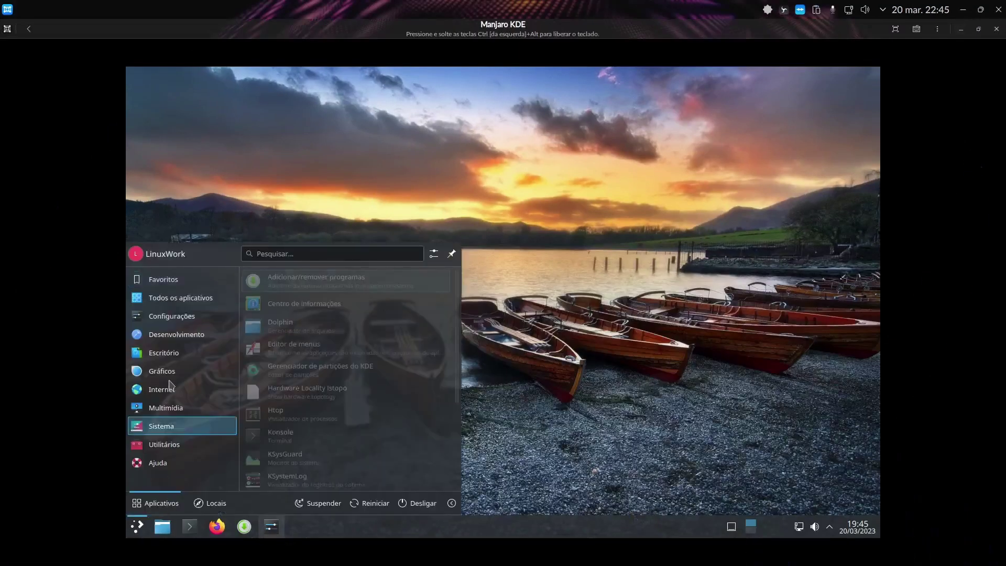
pyautogui.moveTo(164, 391)
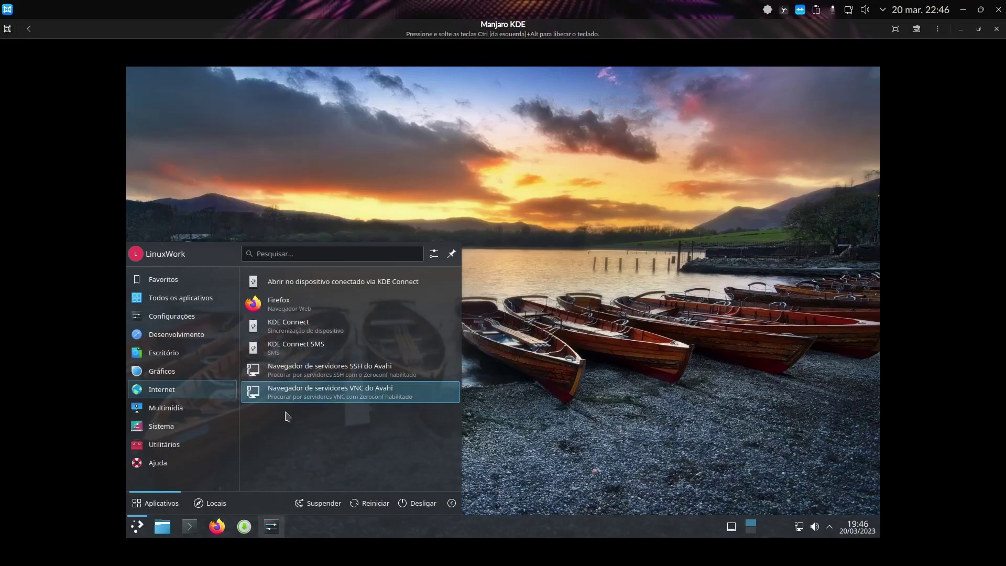
pyautogui.click(537, 405)
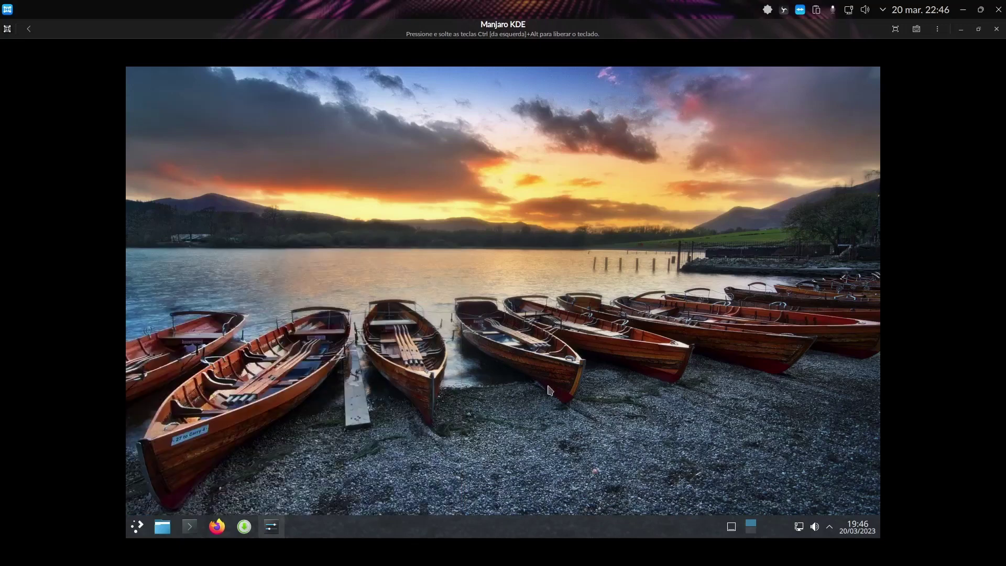
pyautogui.click(962, 30)
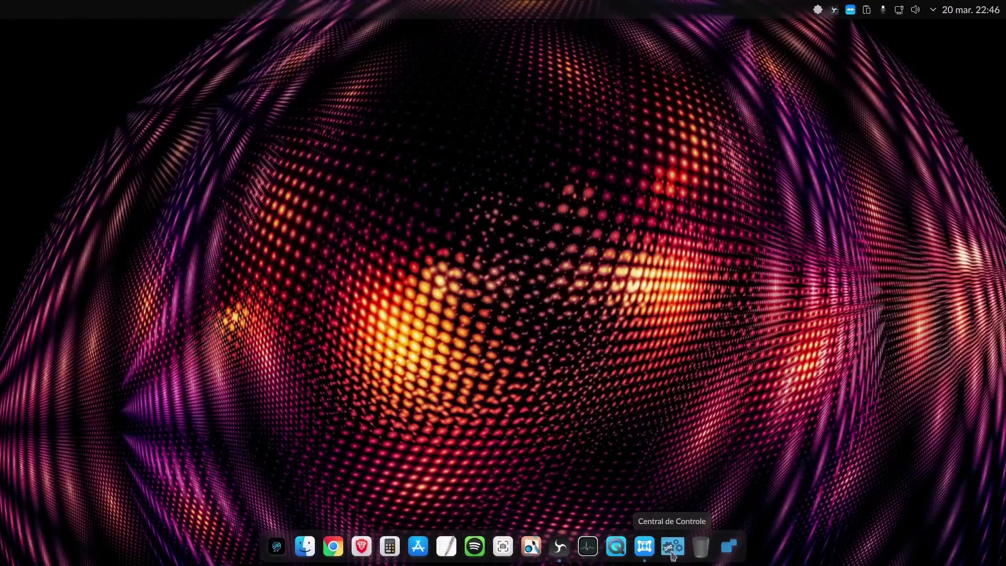
# Reopen Central de Controle on the host and look through its Desenvolvimento and Sistema sections
pyautogui.click(672, 546)
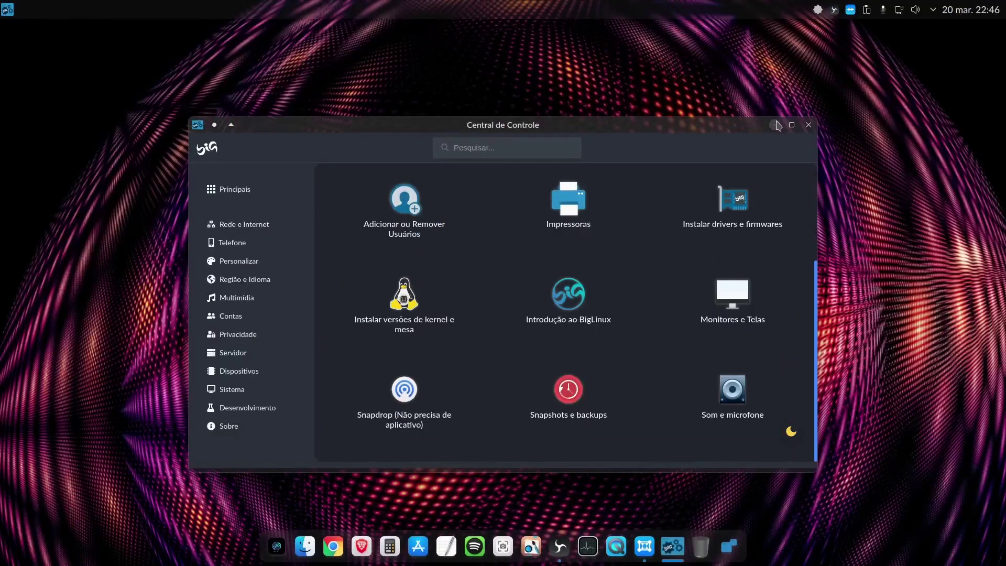
pyautogui.press('super+d')
pyautogui.click(673, 546)
pyautogui.click(247, 408)
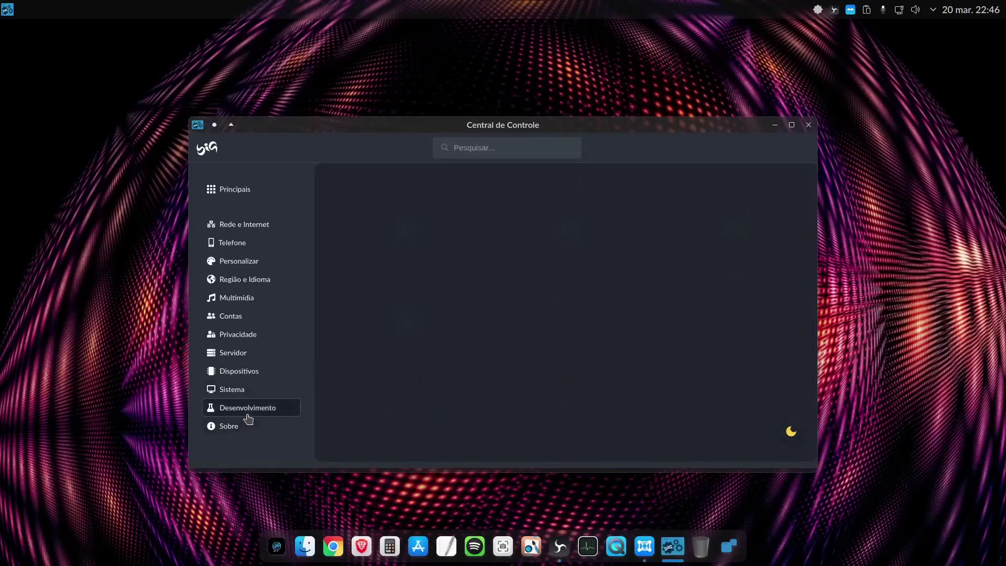
pyautogui.click(231, 389)
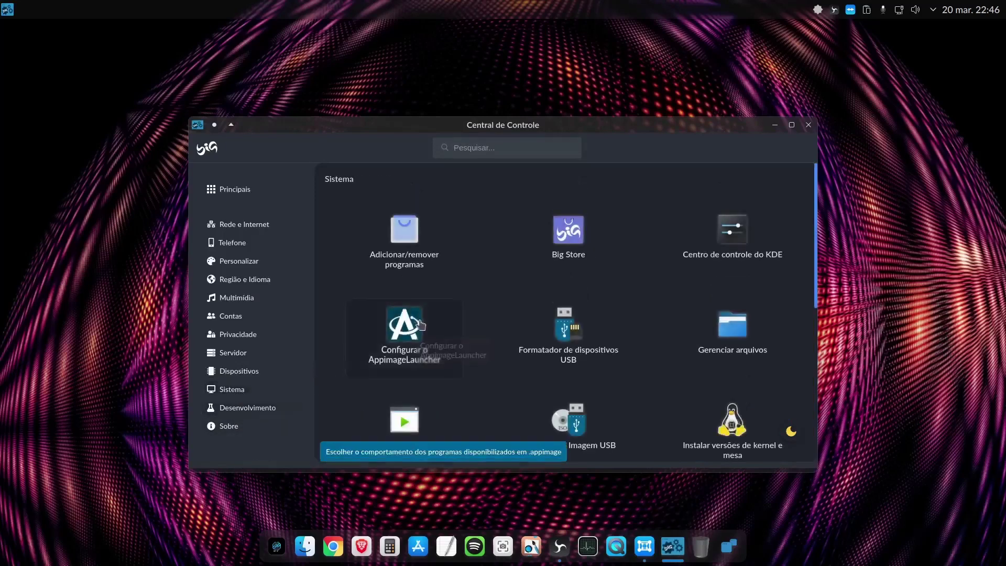
pyautogui.scroll(-3, 414, 335)
# Look through the Sobre, Principais, Telefone and Servidor sections of Central de Controle
pyautogui.click(252, 426)
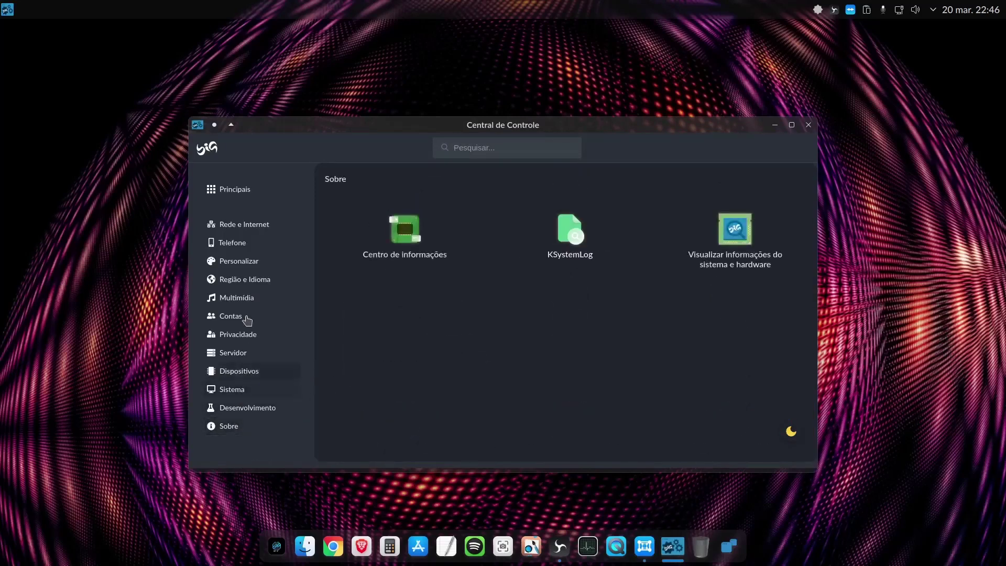
pyautogui.click(240, 190)
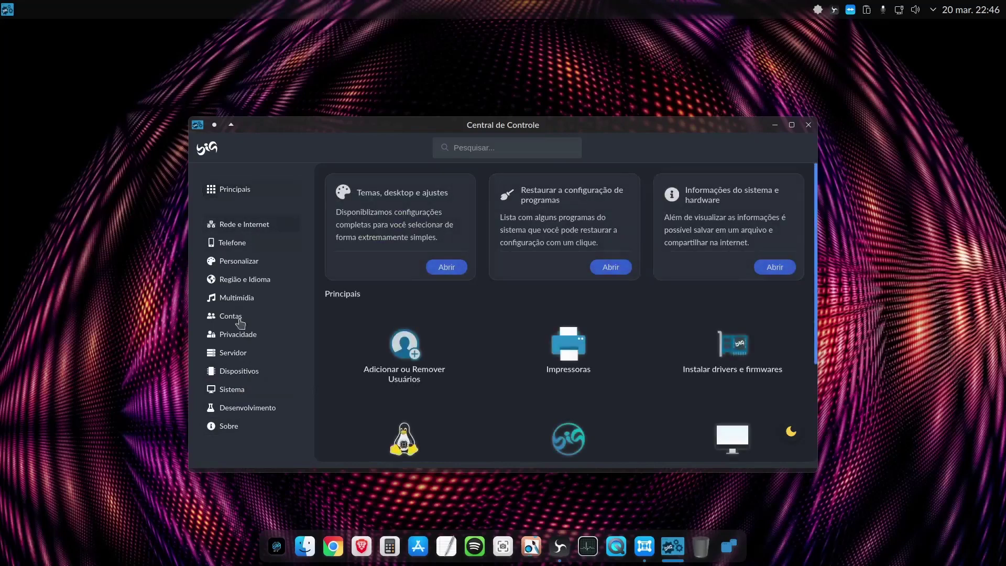
pyautogui.scroll(-3, 387, 336)
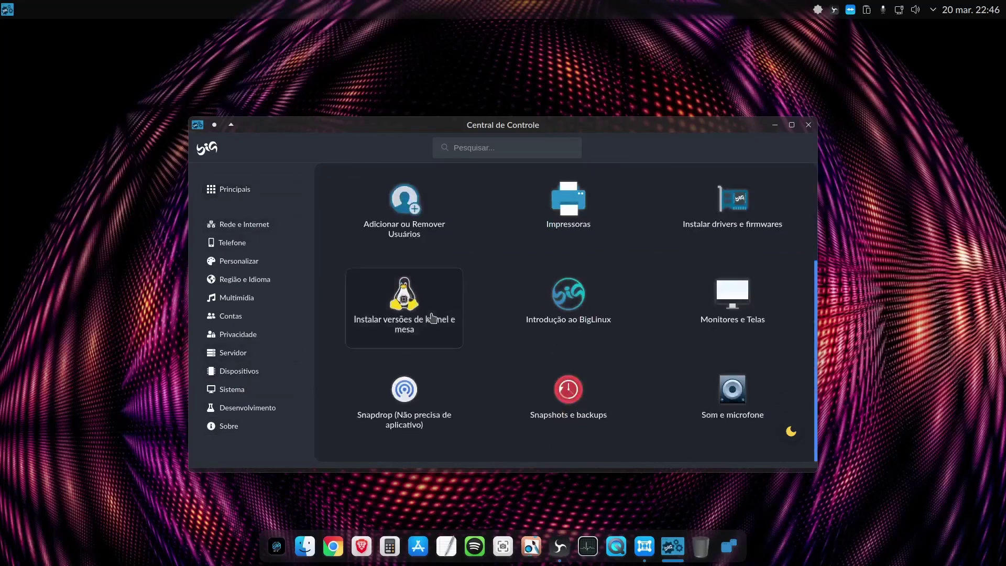
pyautogui.click(234, 250)
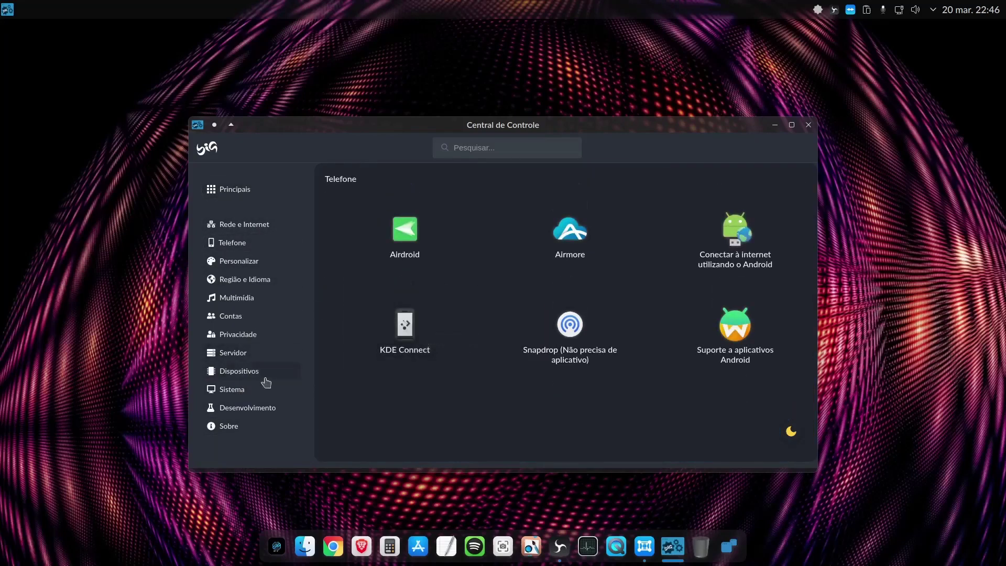
pyautogui.click(239, 357)
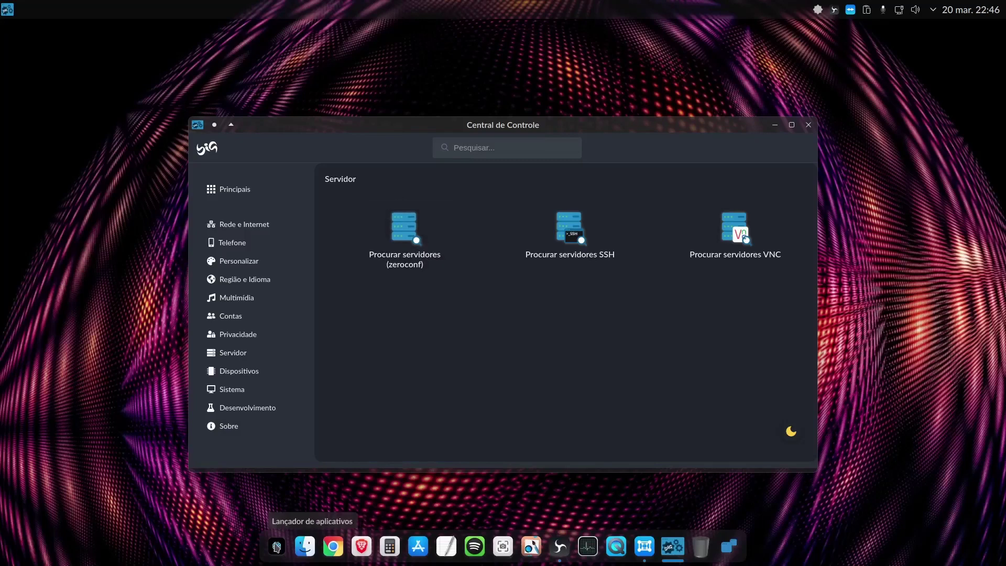
# Minimise Central de Controle, examine the Jogos and Internet categories in the host's application launcher, and close the launcher
pyautogui.click(277, 547)
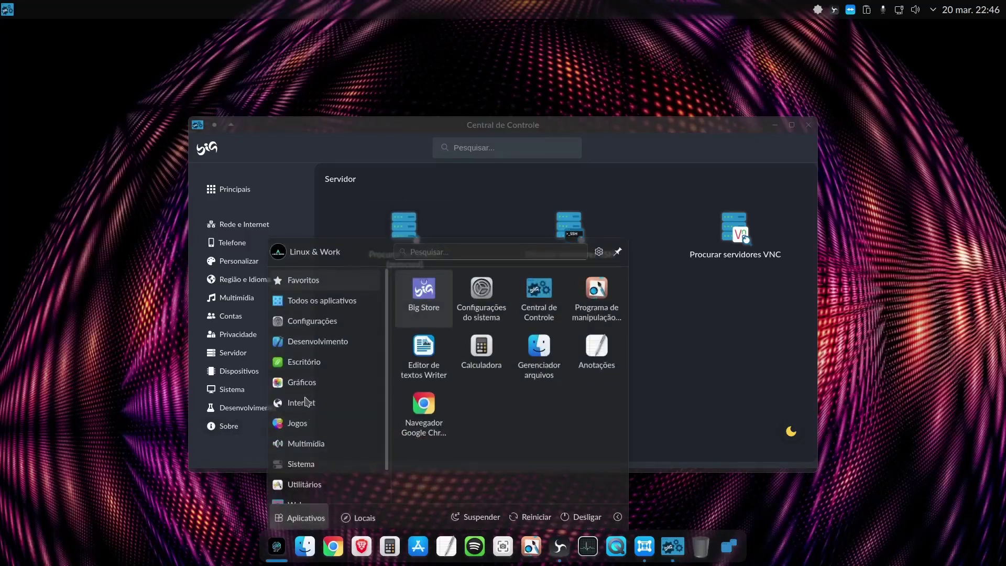
pyautogui.click(775, 125)
pyautogui.moveTo(304, 468)
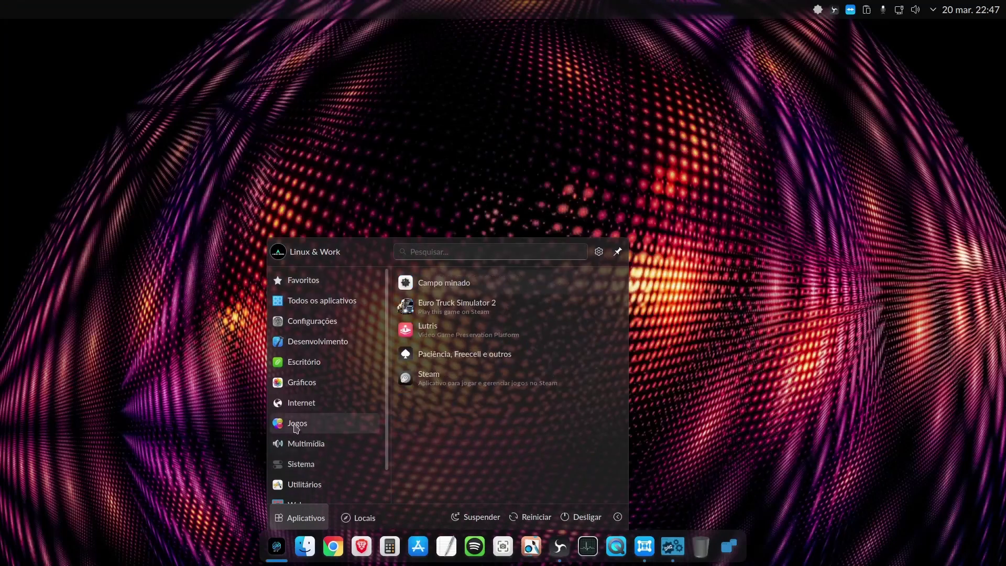
pyautogui.moveTo(317, 405)
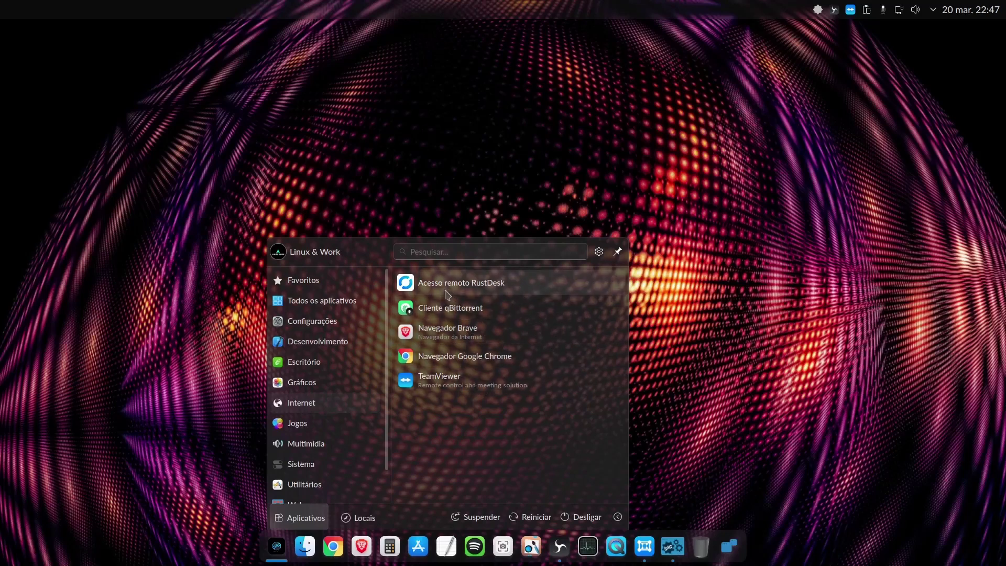
pyautogui.click(687, 334)
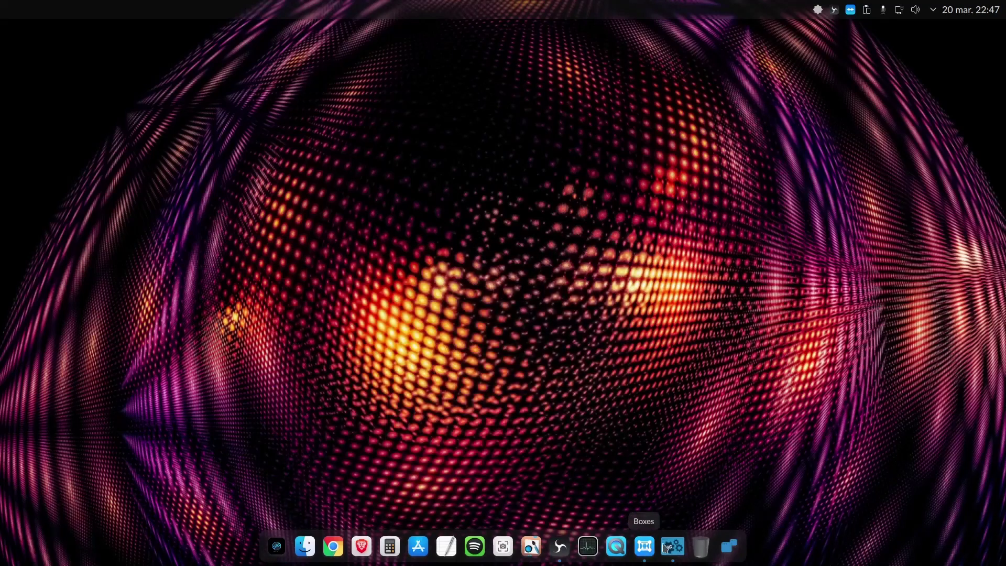
# Return to the Manjaro KDE virtual machine in Boxes, examine the launcher's Multimídia category and minimise the virtual machine
pyautogui.click(644, 546)
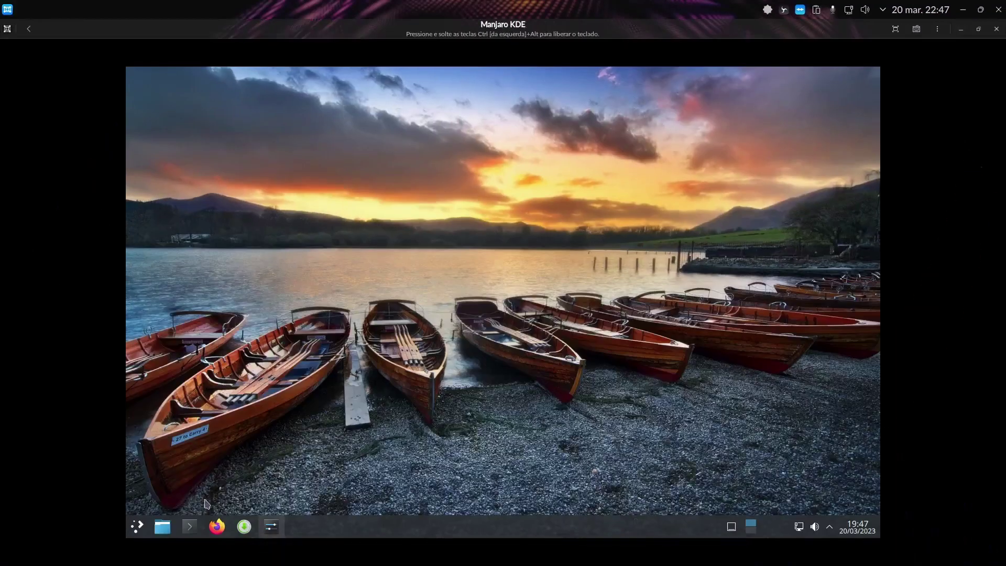
pyautogui.click(138, 528)
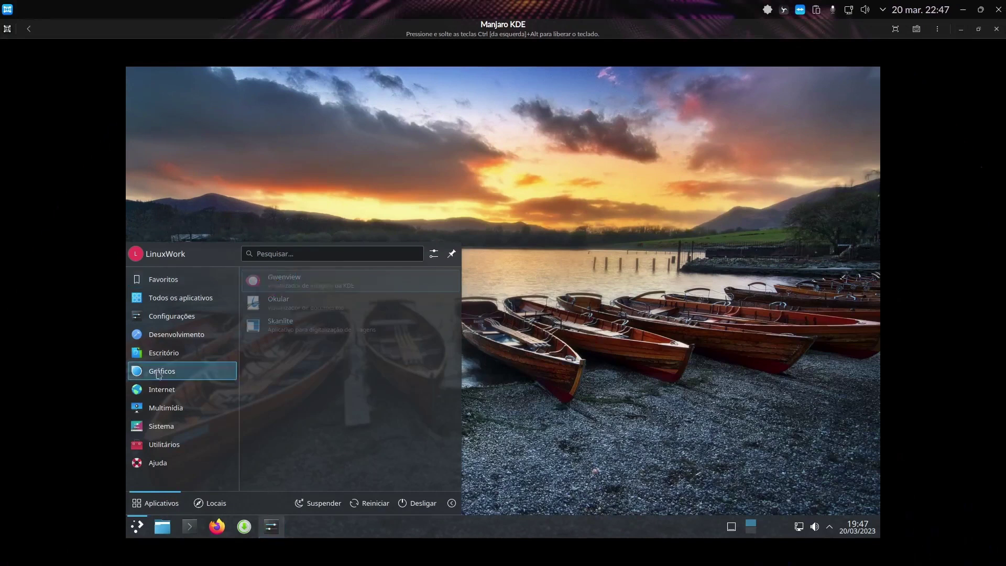
pyautogui.moveTo(184, 412)
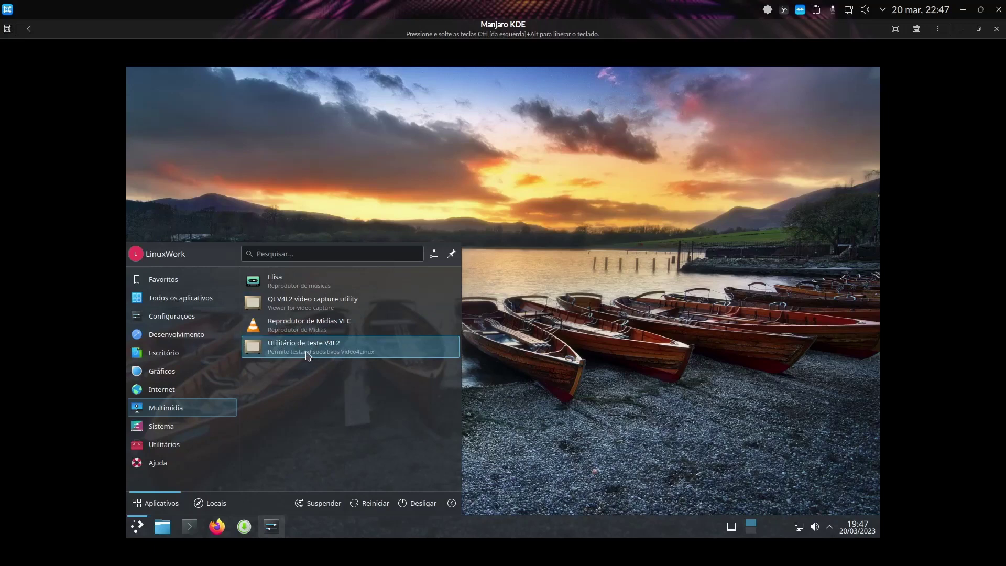
pyautogui.click(545, 357)
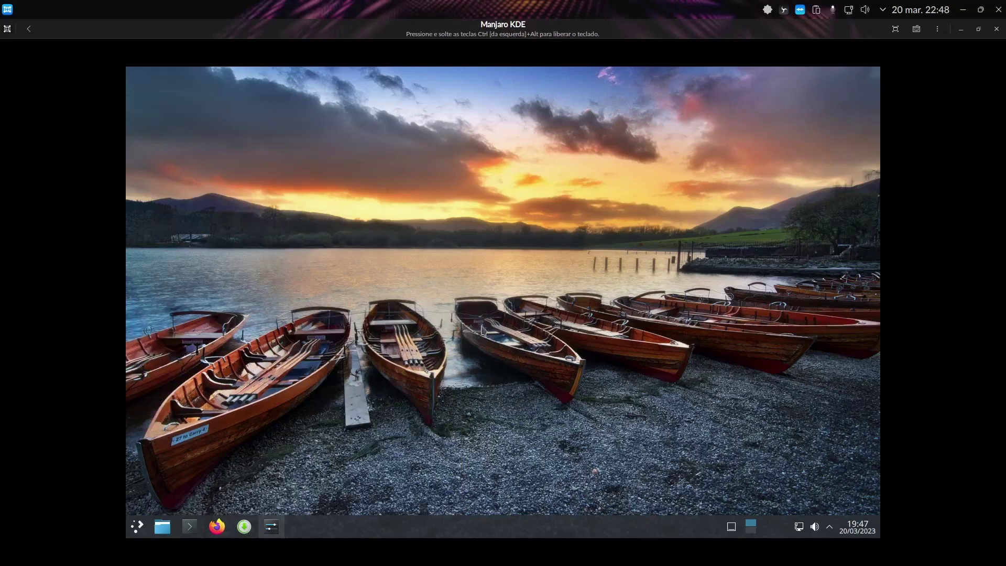
pyautogui.click(961, 28)
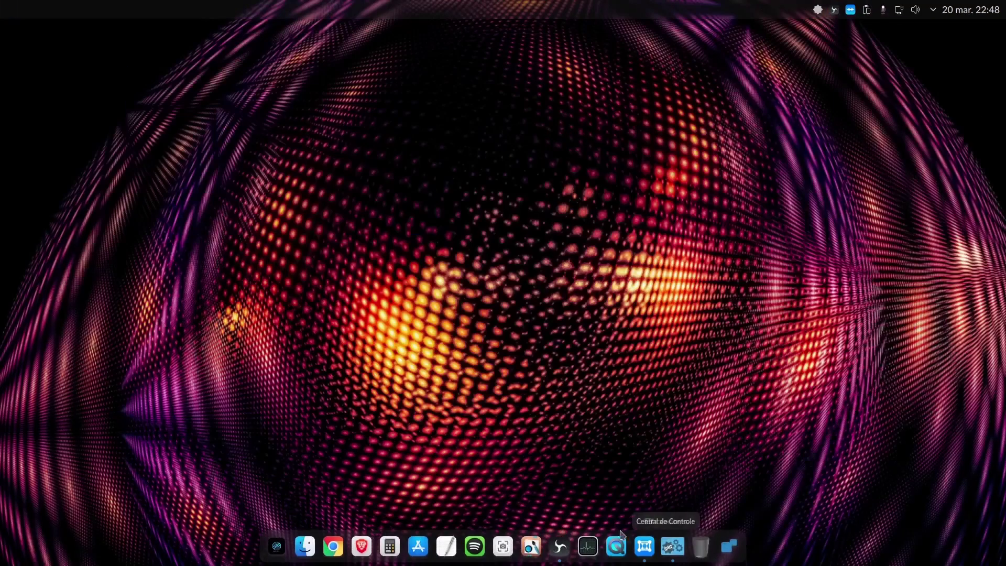
# Examine the Multimídia category in the host's application launcher and close the launcher
pyautogui.click(275, 546)
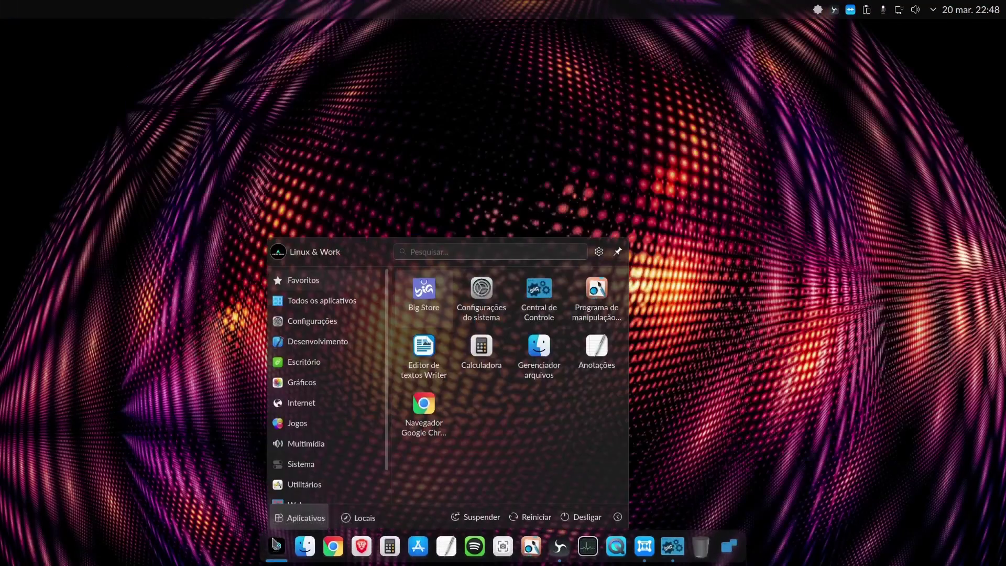
pyautogui.click(293, 444)
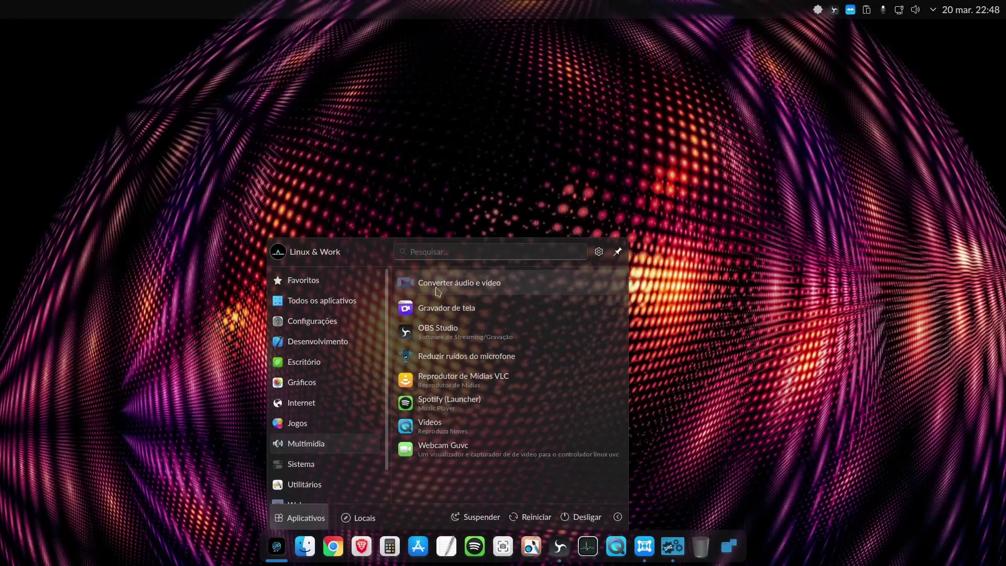
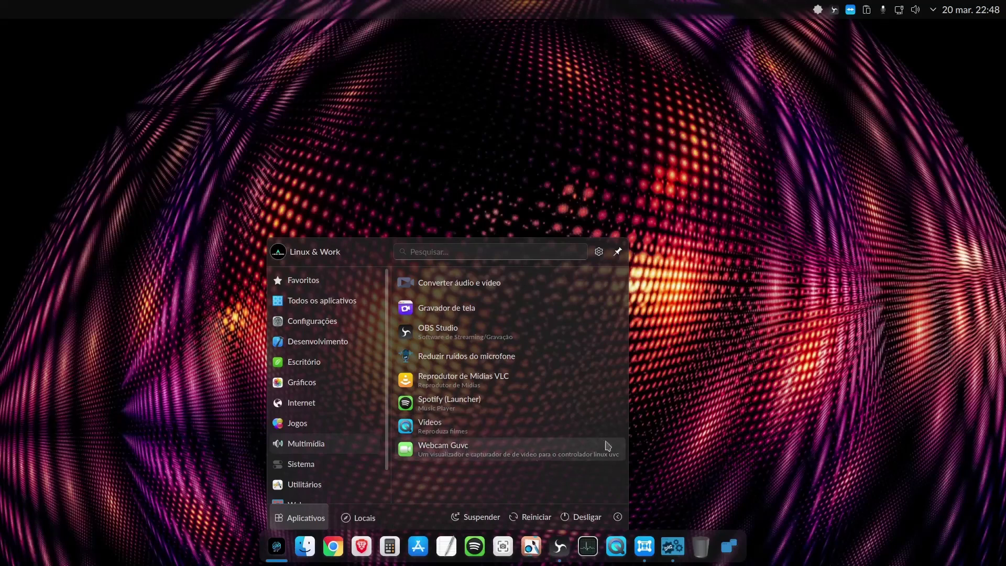
pyautogui.click(662, 429)
# Switch back to the Manjaro KDE virtual machine and open Centro de informações from the launcher's Sistema category
pyautogui.click(644, 547)
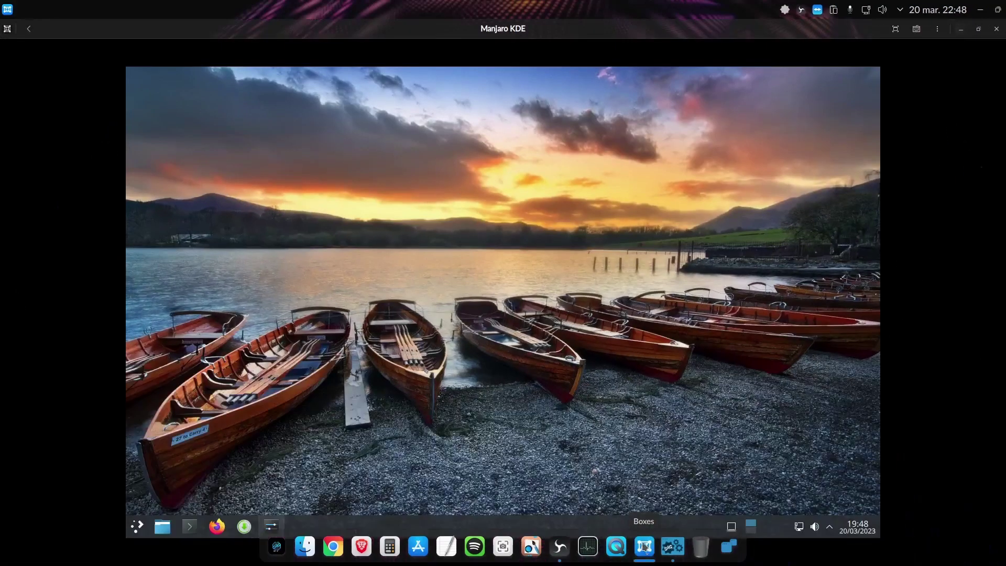
pyautogui.click(138, 526)
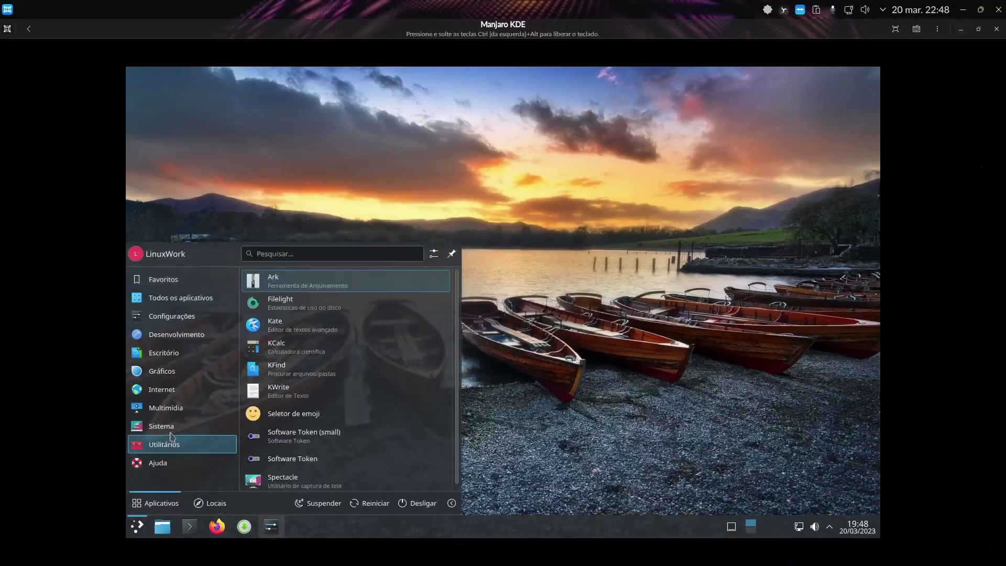
pyautogui.moveTo(187, 425)
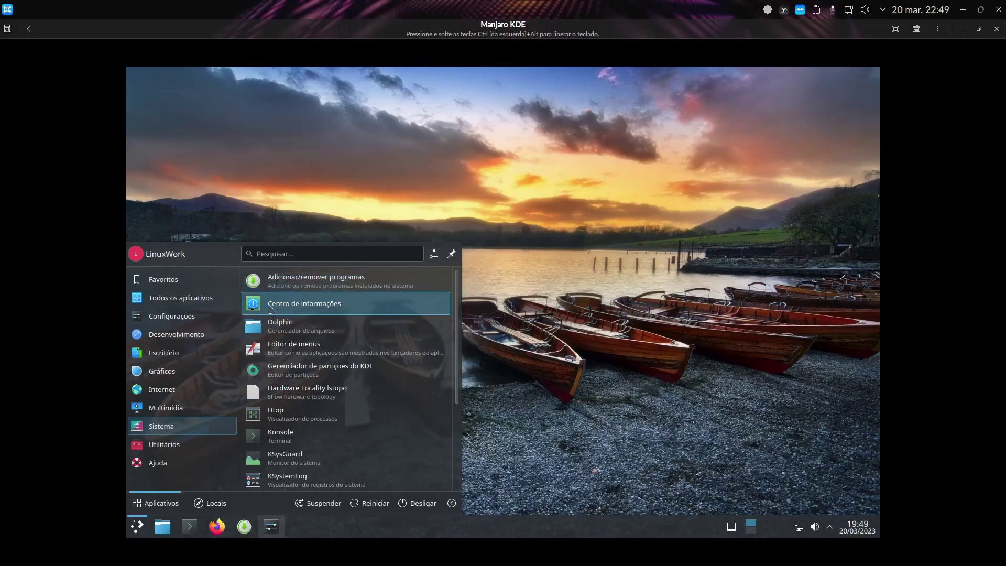
pyautogui.click(338, 312)
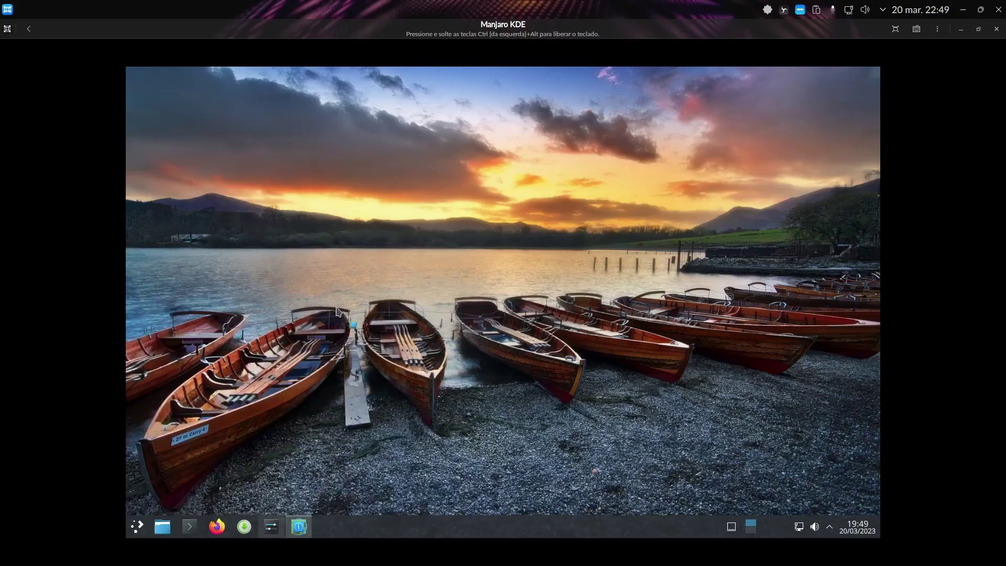
# Open Gerenciador de partições do KDE, authenticate with the administrator password, examine the vda device's partitions and close the partition manager
pyautogui.click(142, 528)
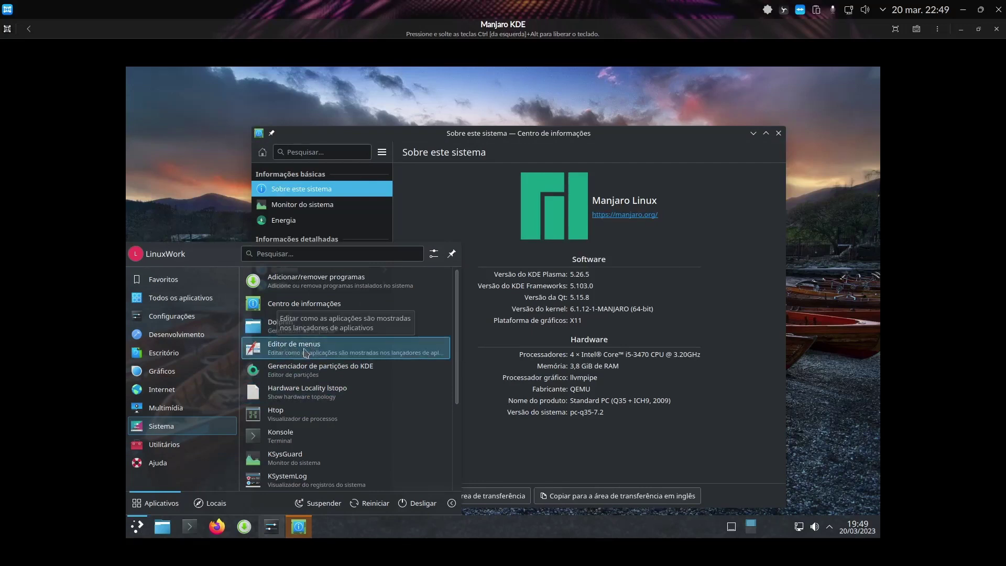
pyautogui.click(344, 373)
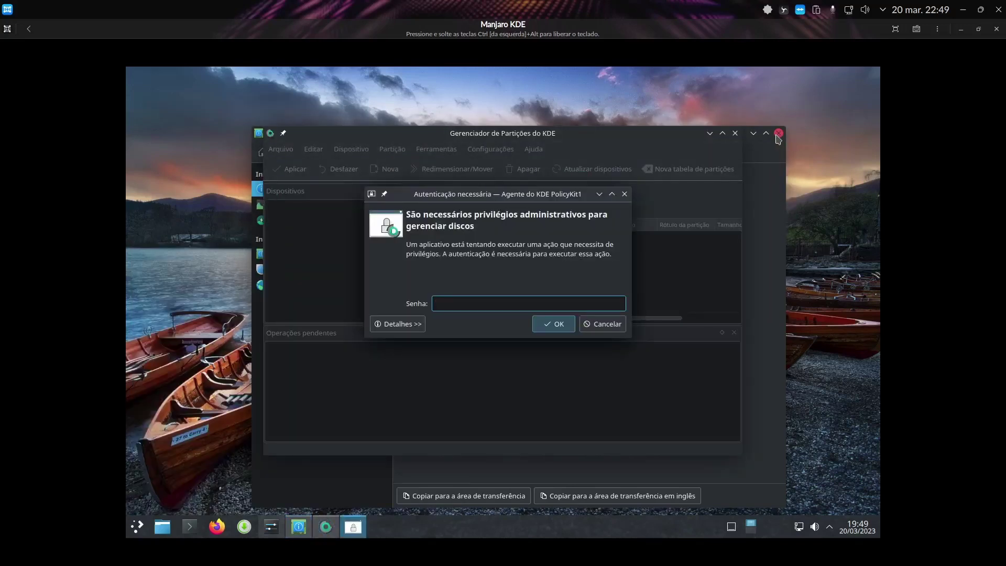
pyautogui.write('••')
pyautogui.click(535, 318)
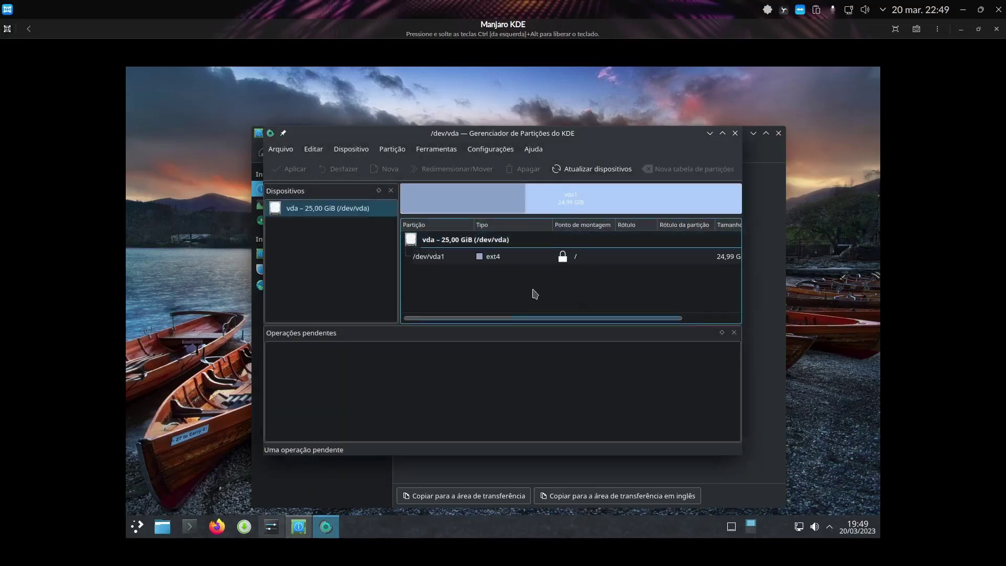
pyautogui.click(337, 210)
pyautogui.click(658, 276)
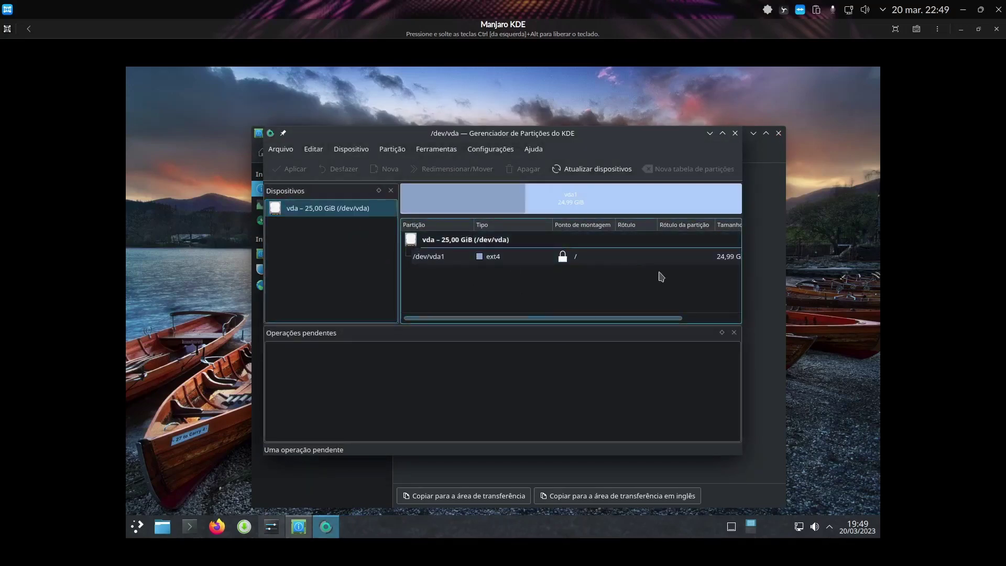
pyautogui.click(735, 133)
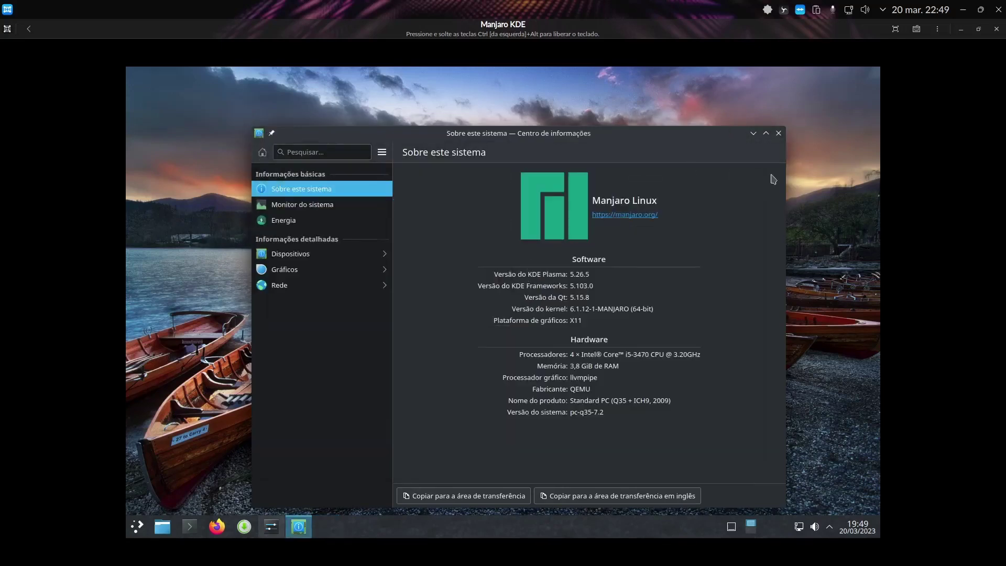
# Open Monitor do sistema from Centro de informações and close both windows
pyautogui.click(332, 210)
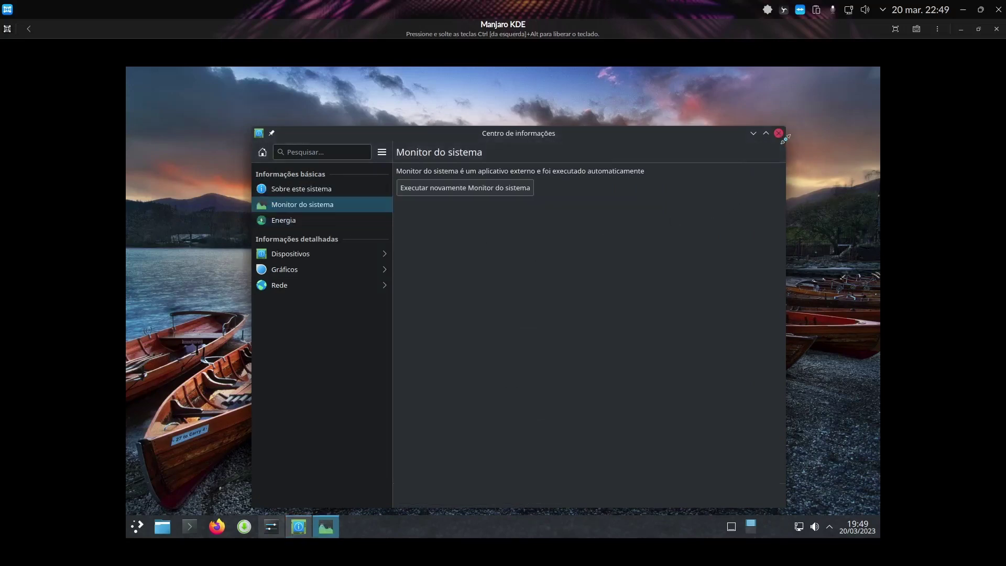
pyautogui.click(779, 133)
pyautogui.click(757, 104)
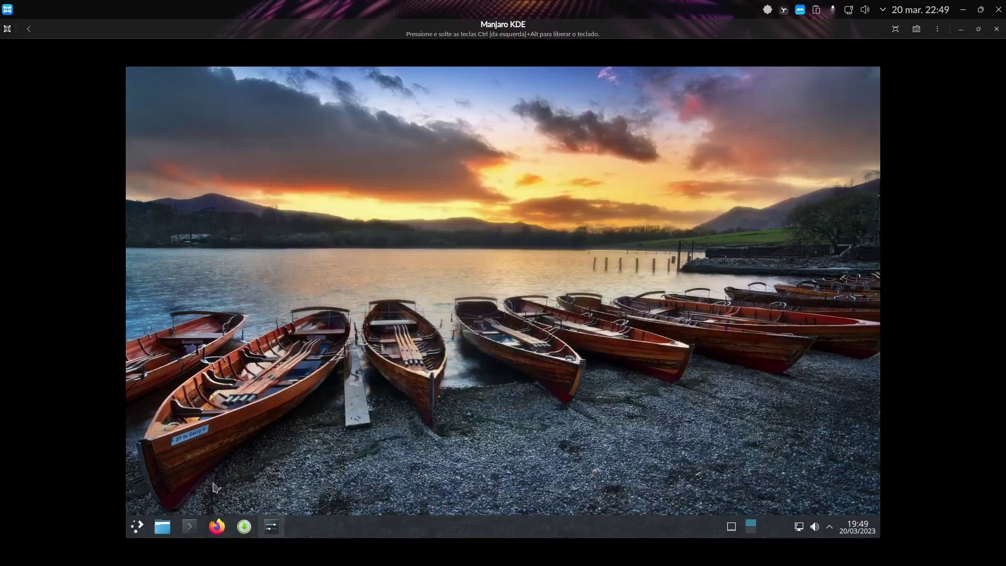
# Examine the launcher's Sistema and Utilitários categories, open Filelight and check its application options
pyautogui.click(141, 527)
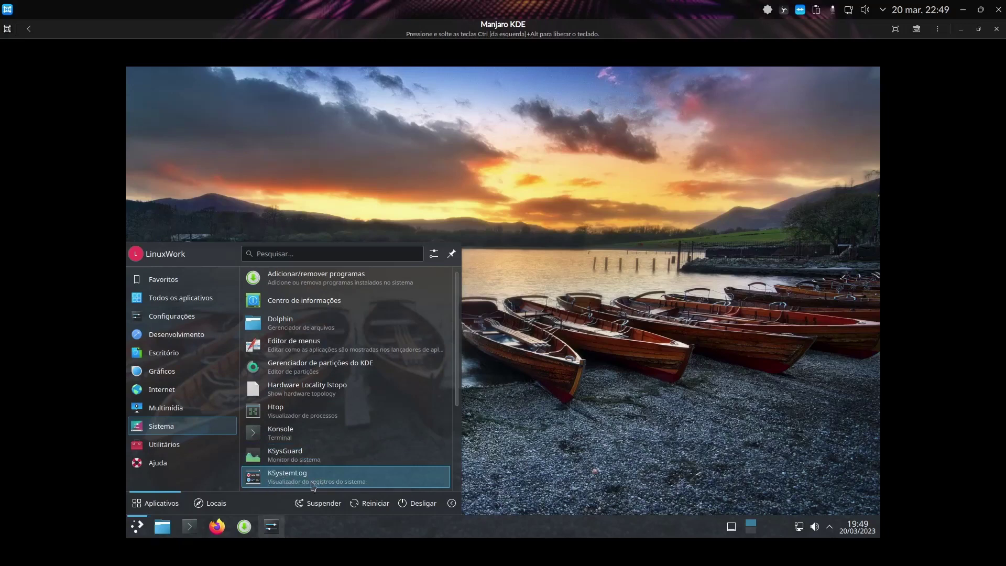
pyautogui.moveTo(176, 451)
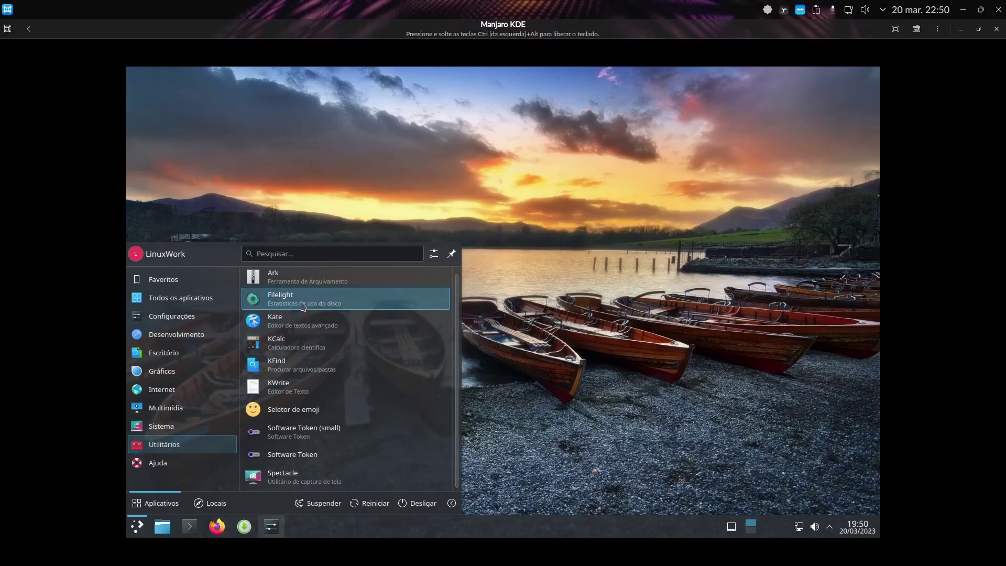
pyautogui.click(304, 307)
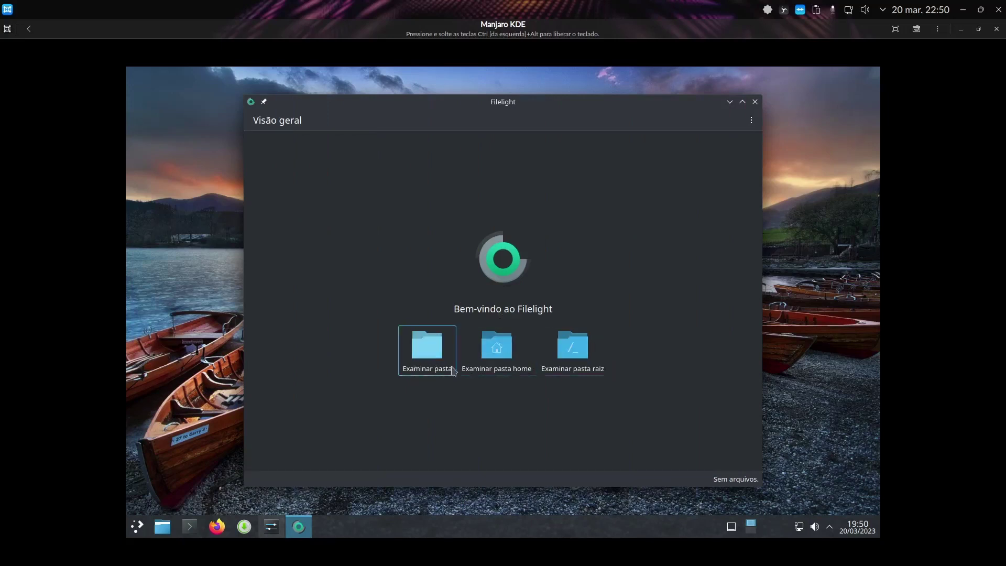
pyautogui.click(752, 121)
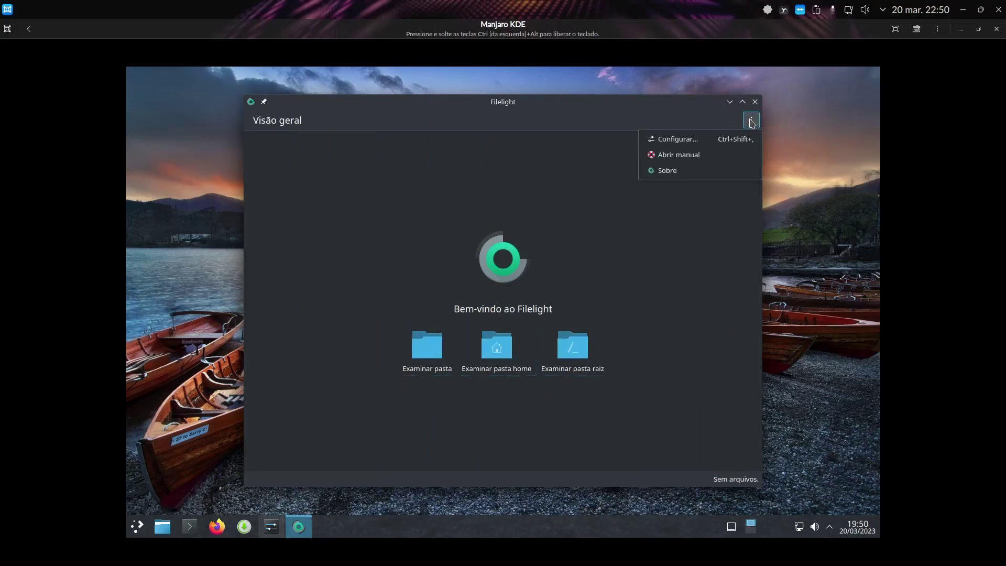
pyautogui.click(702, 212)
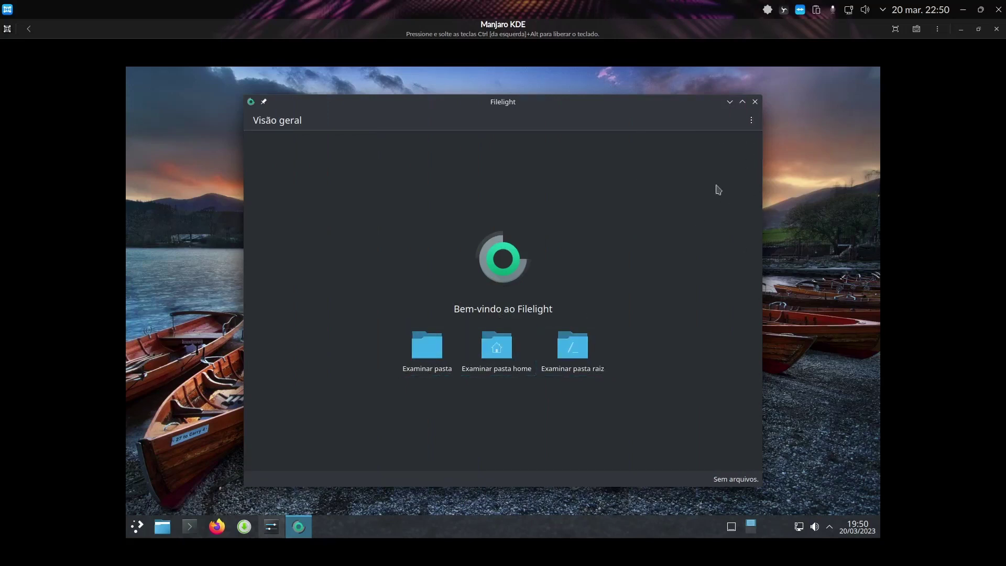
# Look through Filelight's Examinando and Aparência settings and close Filelight
pyautogui.click(751, 120)
pyautogui.click(699, 141)
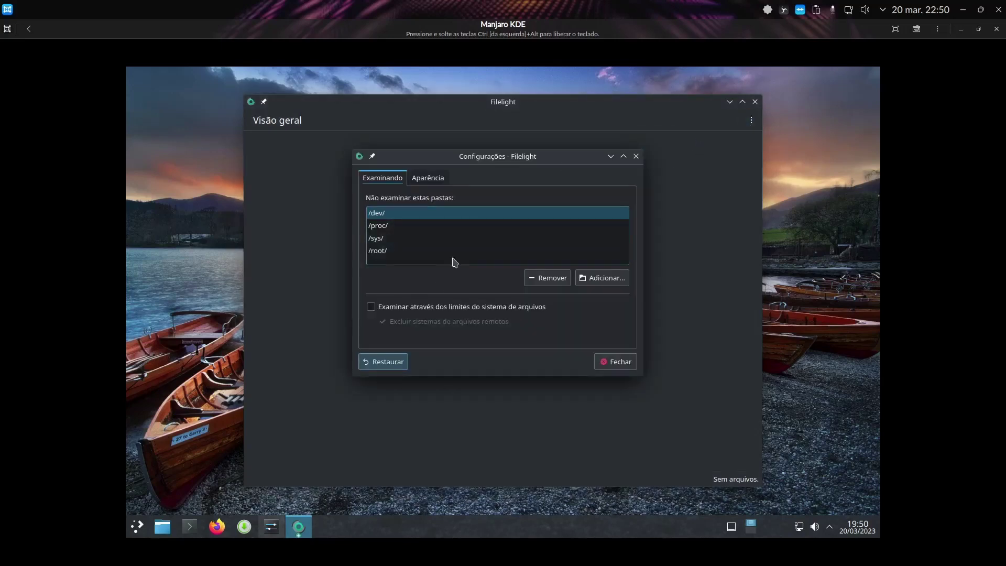
pyautogui.click(436, 180)
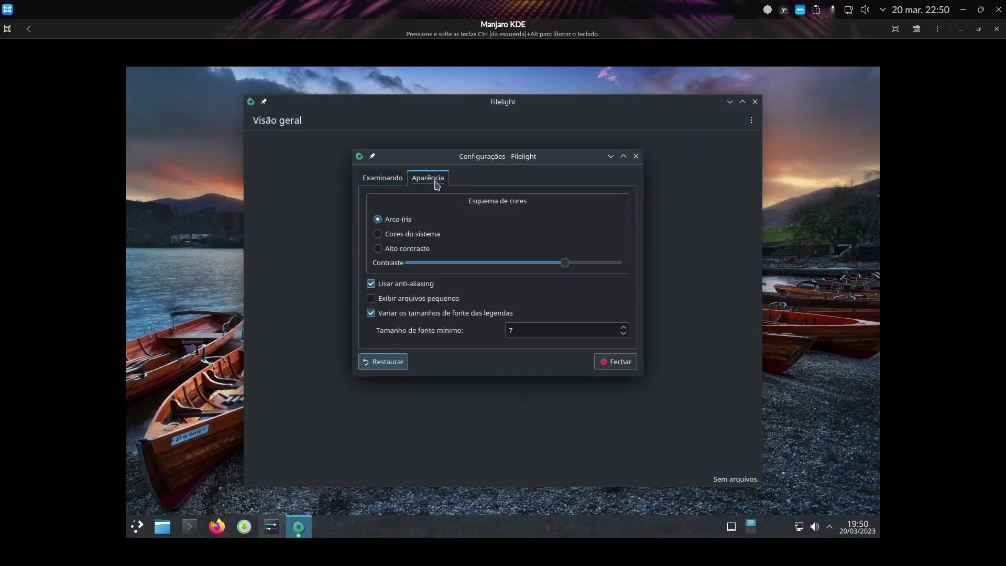
pyautogui.click(617, 363)
pyautogui.click(755, 103)
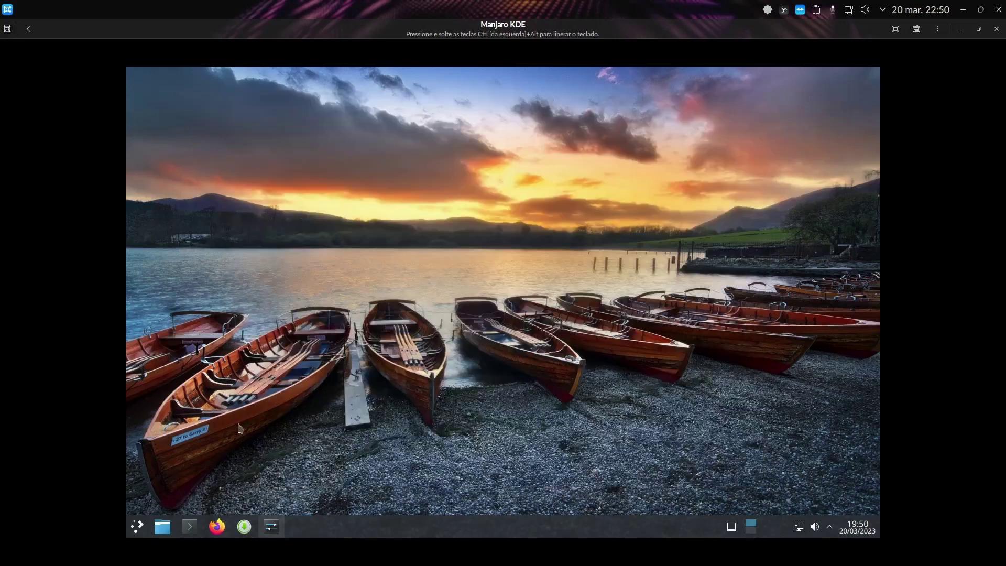
# Open KFind from the launcher's Utilitários category, look at its search options and close it
pyautogui.click(138, 526)
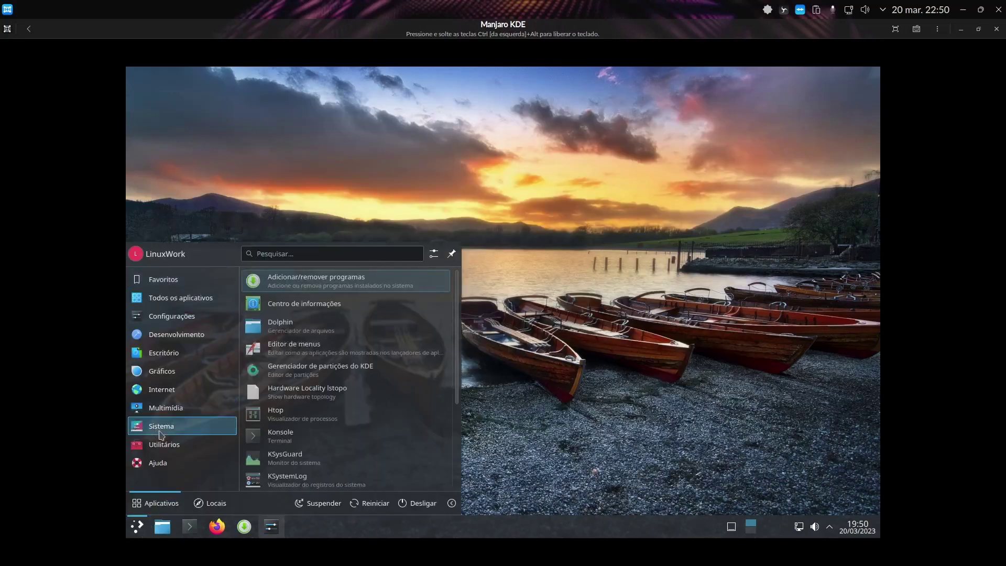
pyautogui.moveTo(168, 446)
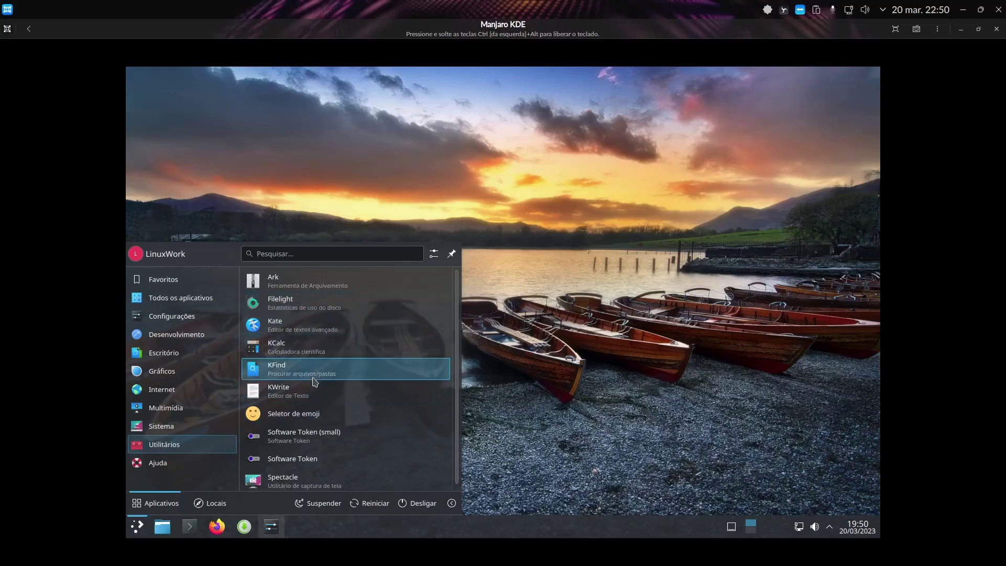
pyautogui.click(358, 377)
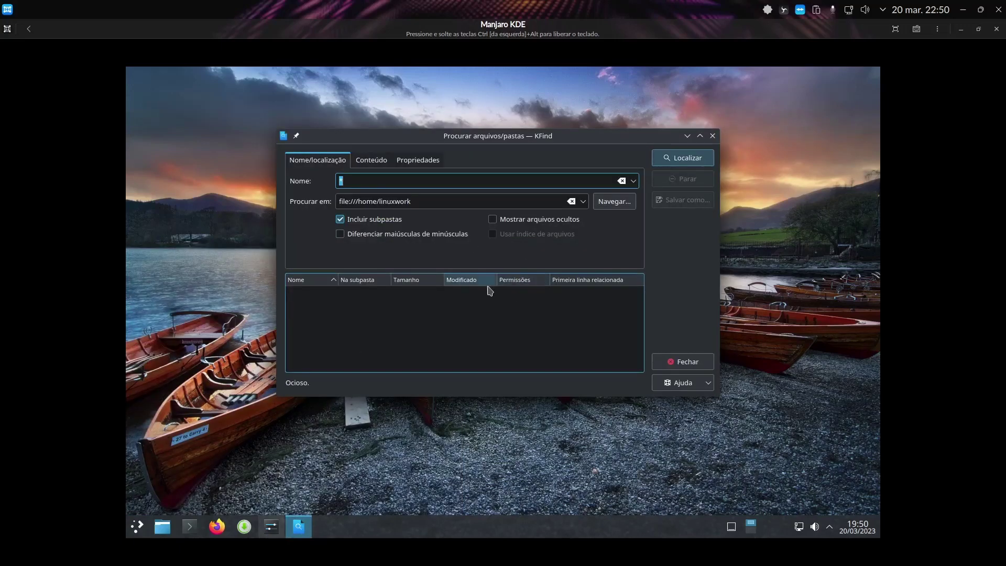
pyautogui.click(713, 136)
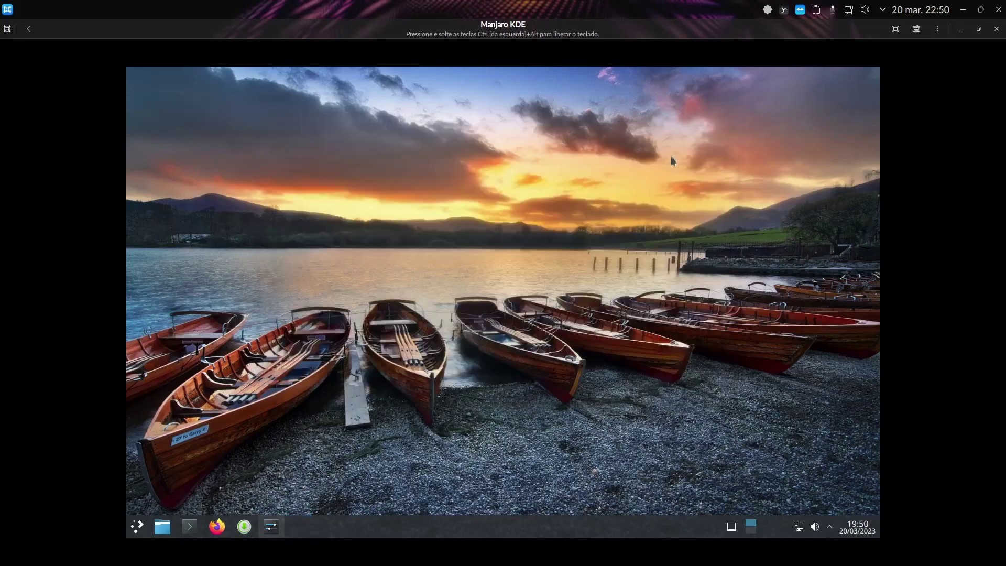
# Look through the Utilitários, Ajuda and Favoritos categories of Manjaro's application launcher and close it
pyautogui.click(137, 527)
pyautogui.click(179, 444)
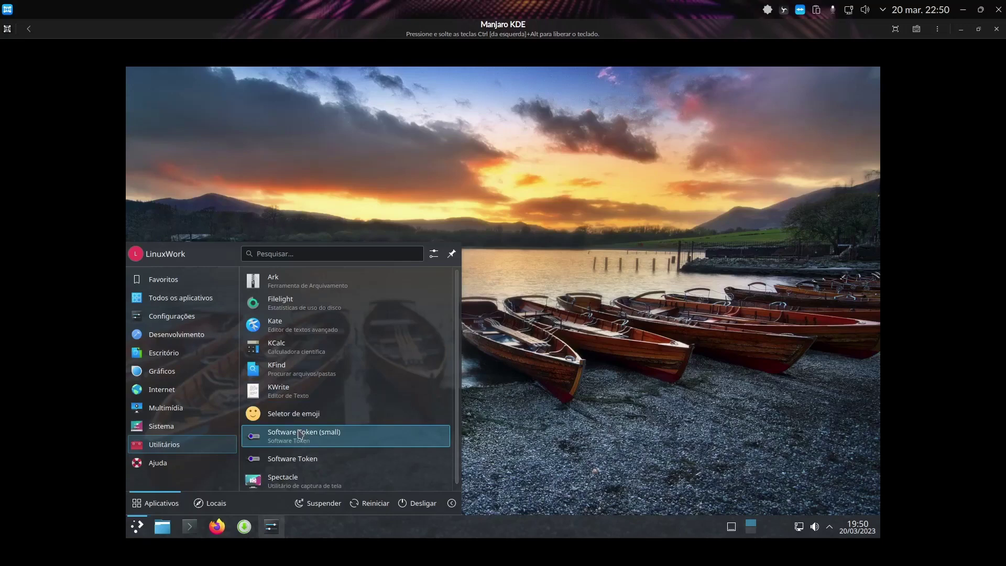
pyautogui.click(173, 465)
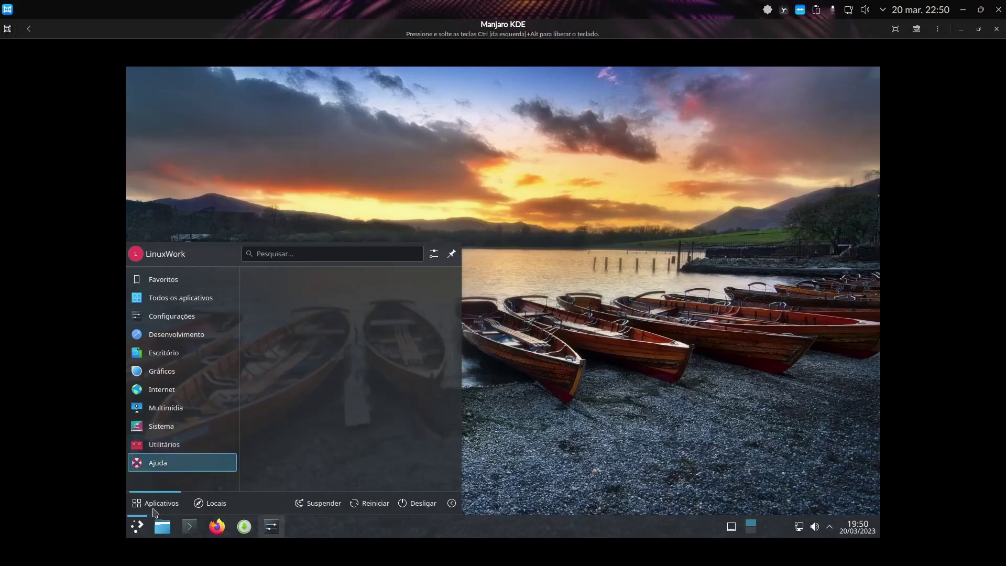
pyautogui.moveTo(170, 281)
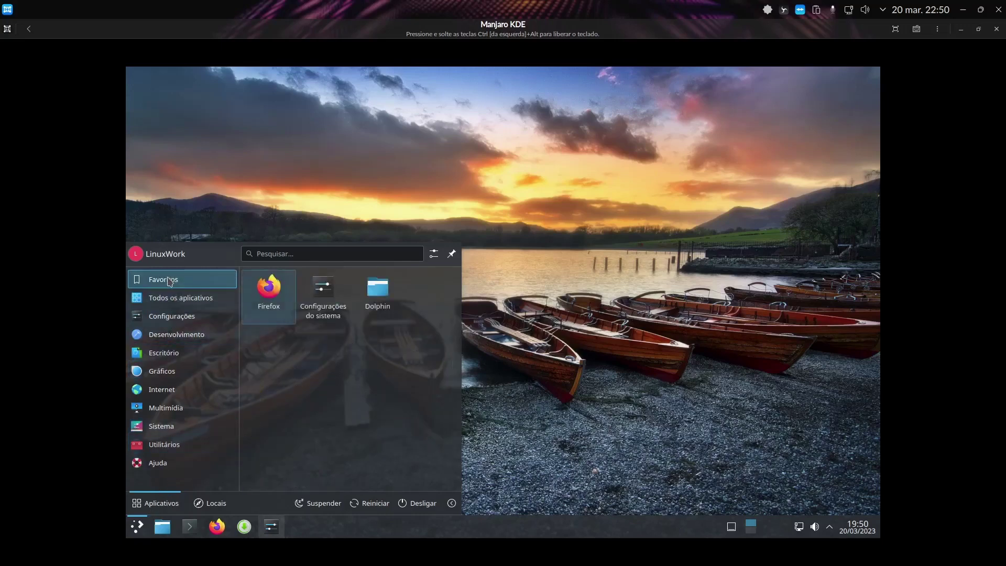
pyautogui.press('Escape')
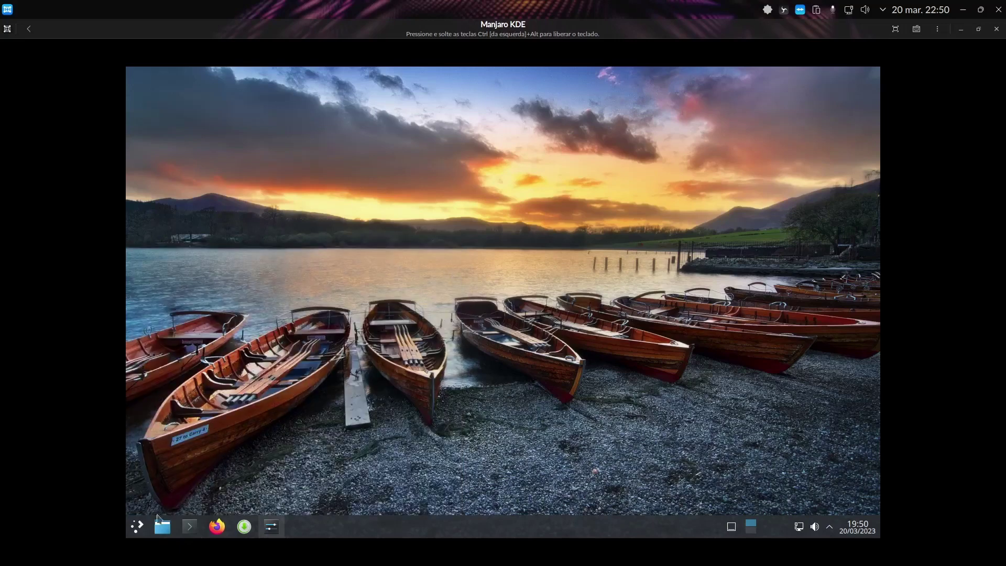
pyautogui.click(135, 529)
pyautogui.click(137, 529)
# Minimise the virtual machine, look at Executar among BigLinux's Utilitários and try its search box with "f"
pyautogui.click(963, 9)
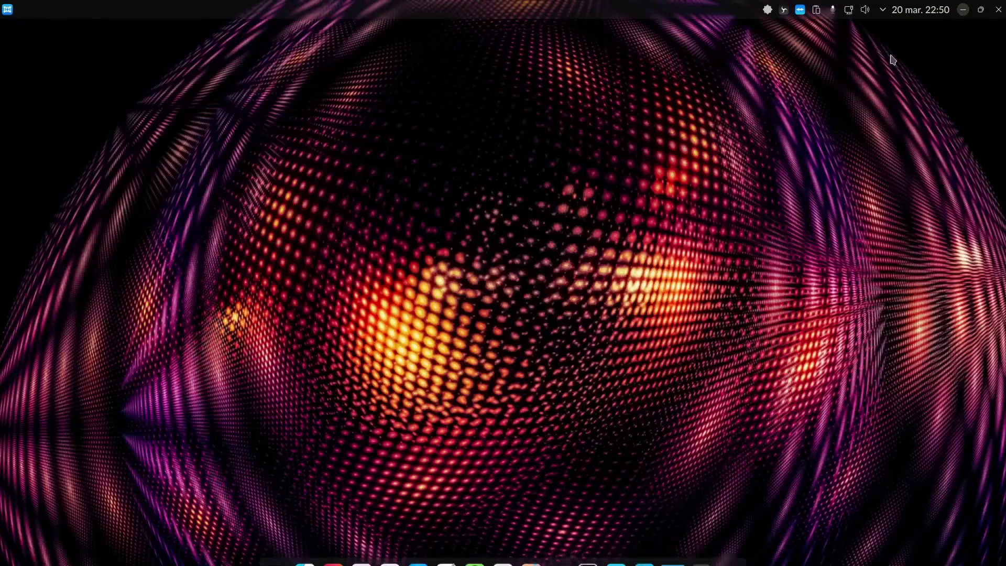
pyautogui.click(277, 548)
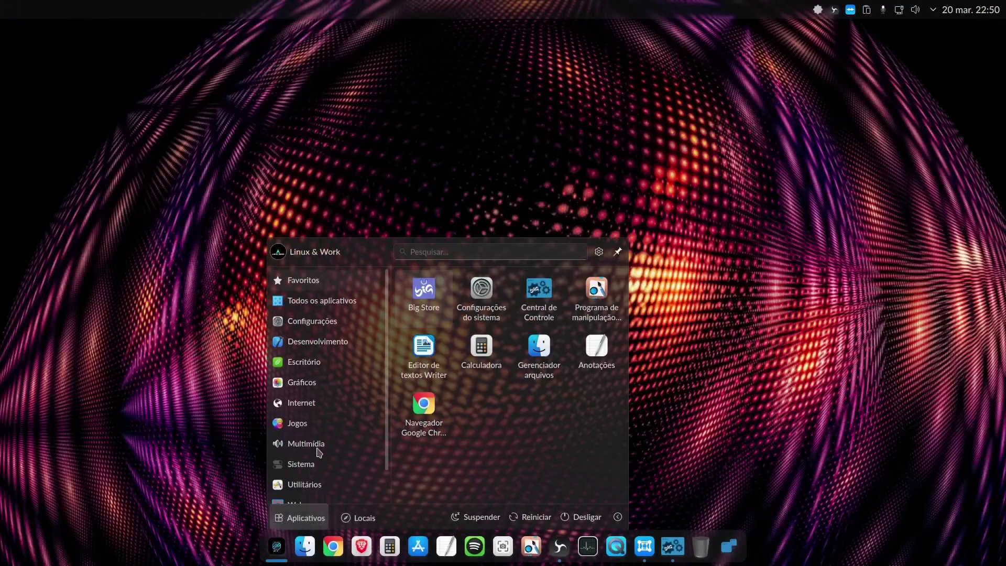
pyautogui.moveTo(312, 485)
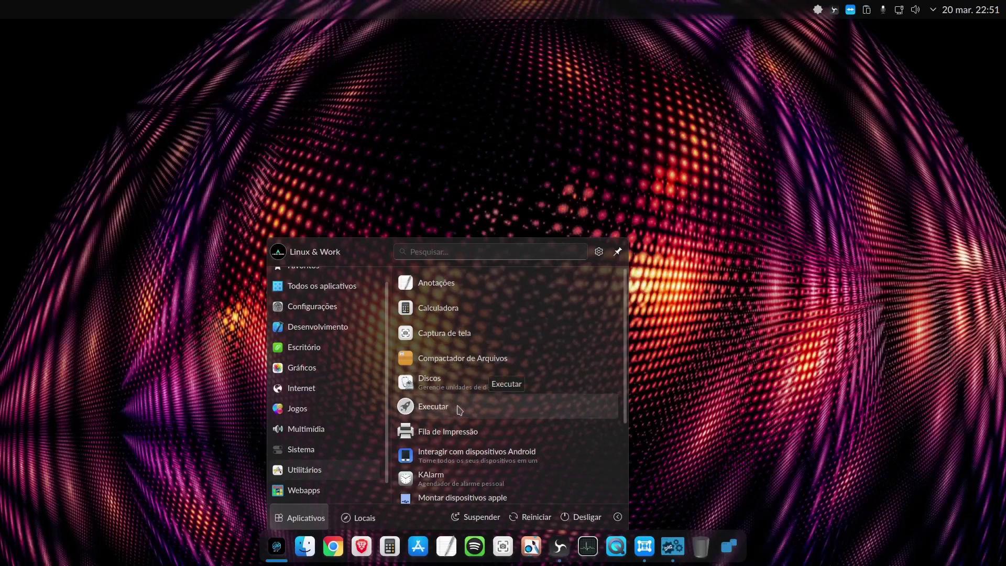
pyautogui.click(482, 205)
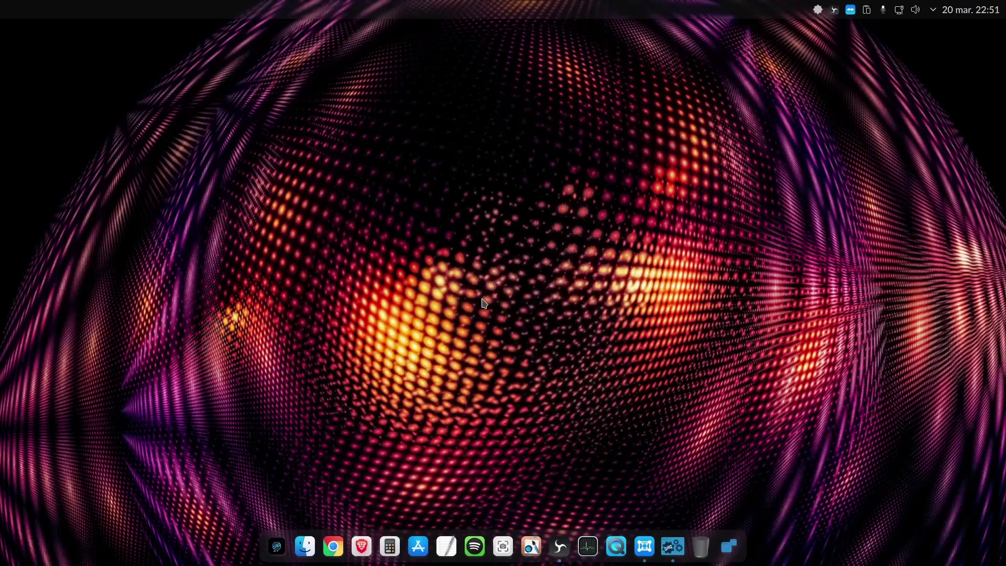
pyautogui.write('f')
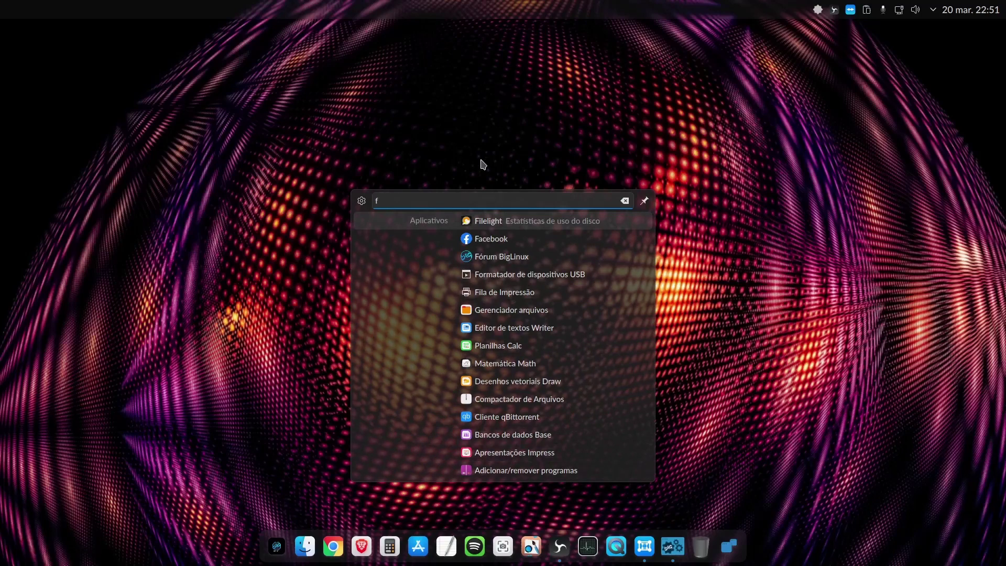
pyautogui.press('Escape')
# Examine the full list of applications in the BigLinux launcher's Utilitários category
pyautogui.click(276, 546)
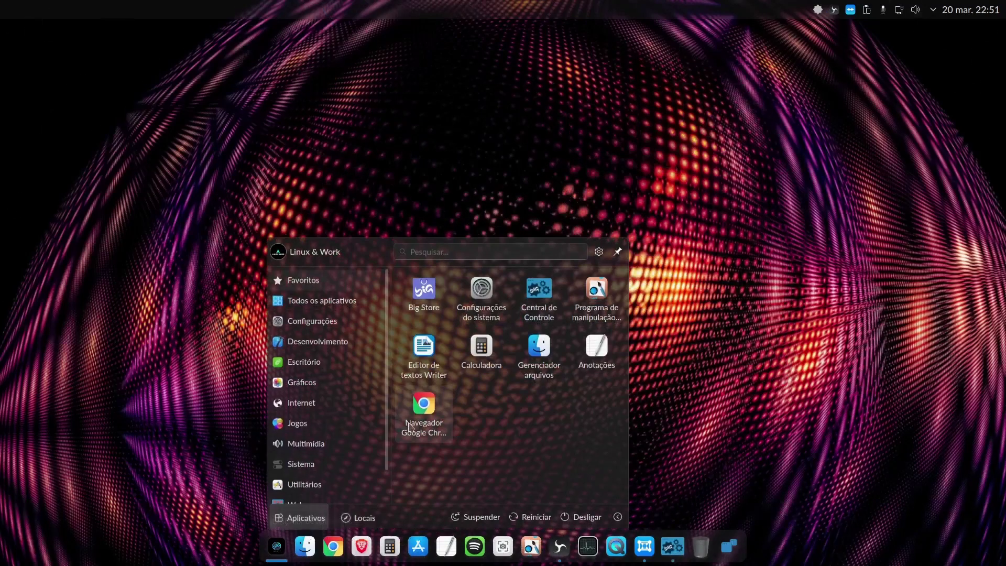
pyautogui.scroll(-5, 464, 414)
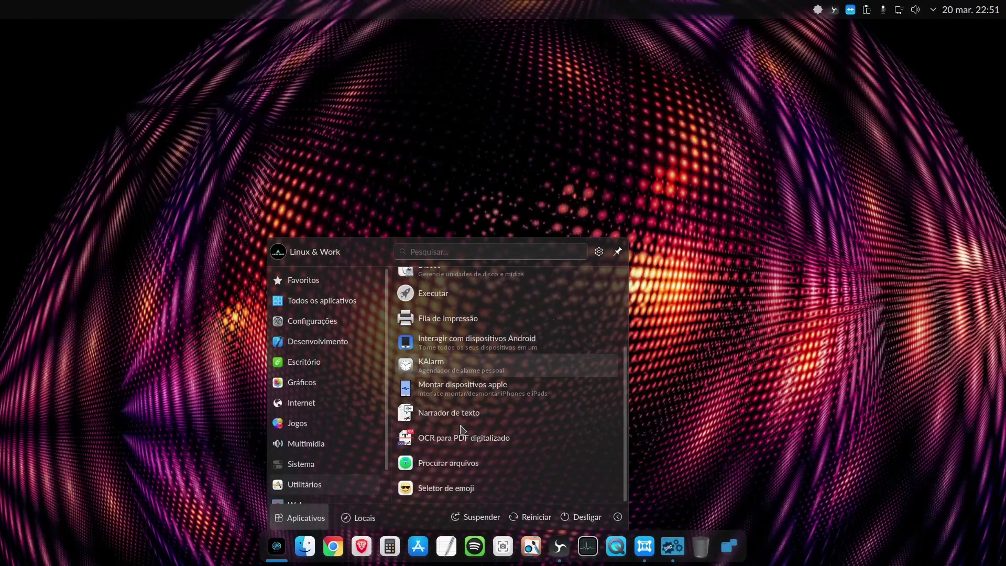
pyautogui.scroll(3, 470, 399)
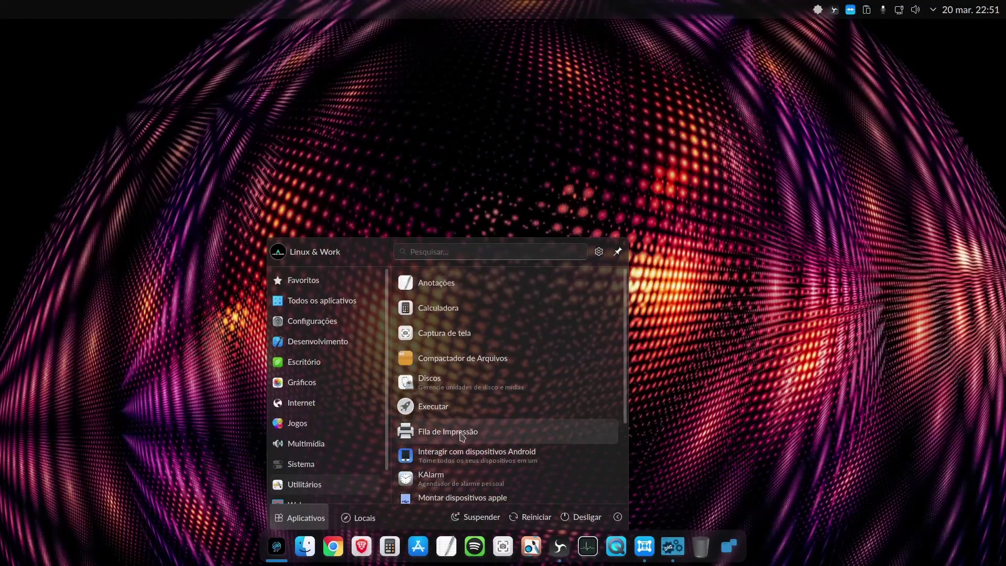
pyautogui.scroll(-1, 461, 437)
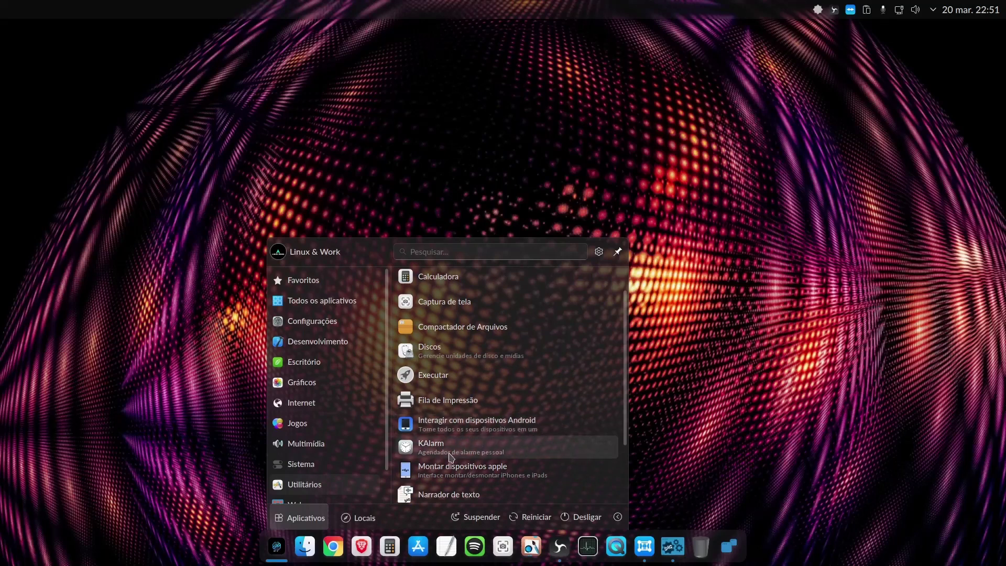
pyautogui.scroll(-1, 461, 451)
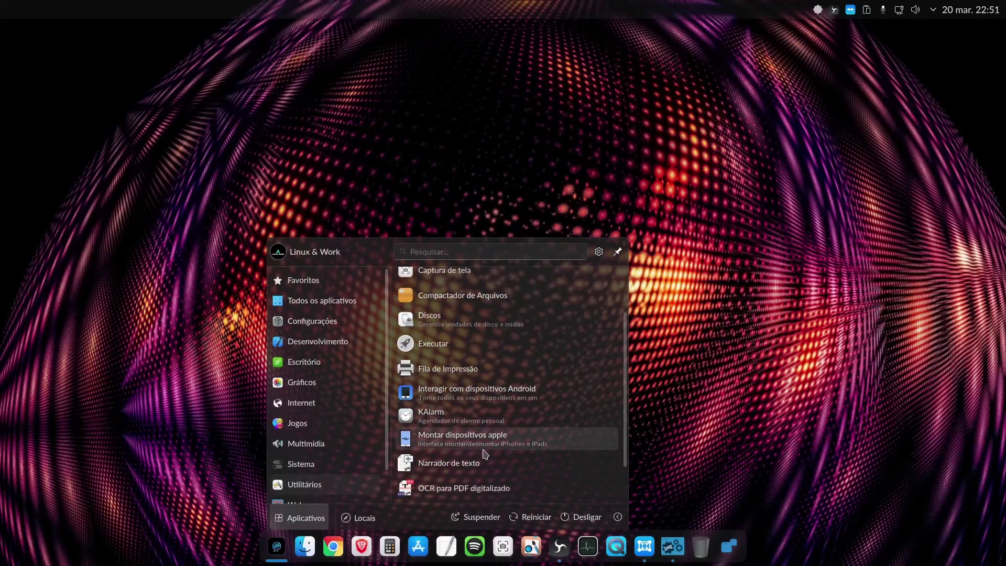
pyautogui.scroll(-2, 474, 464)
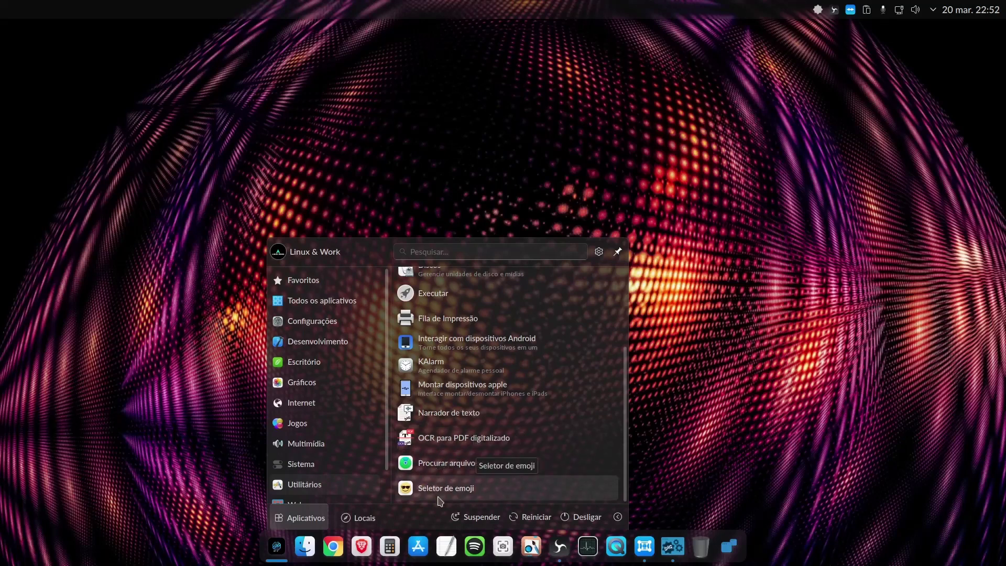
pyautogui.scroll(-1, 339, 480)
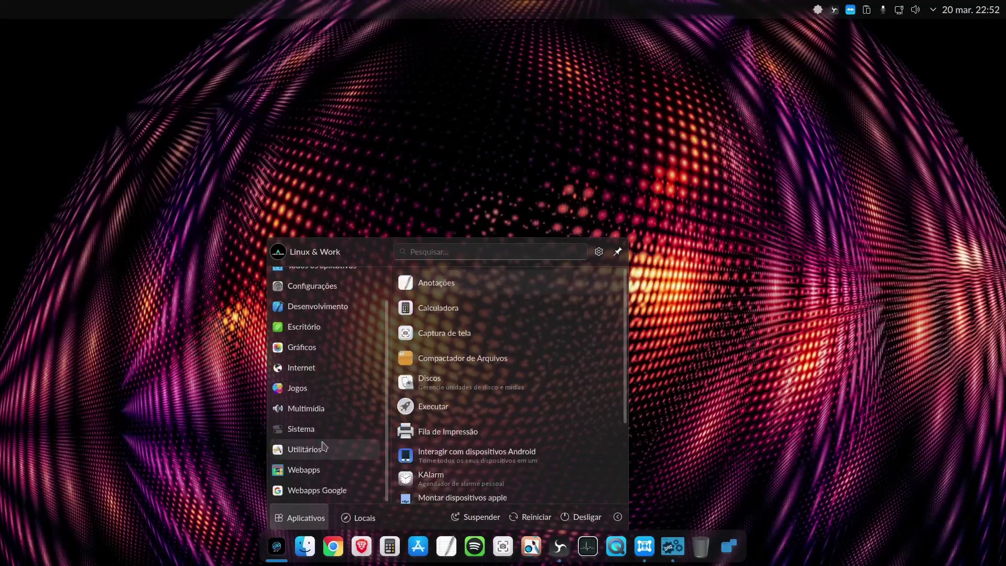
# Look at the Sistema, Desenvolvimento and Configurações categories of the BigLinux launcher
pyautogui.moveTo(308, 431)
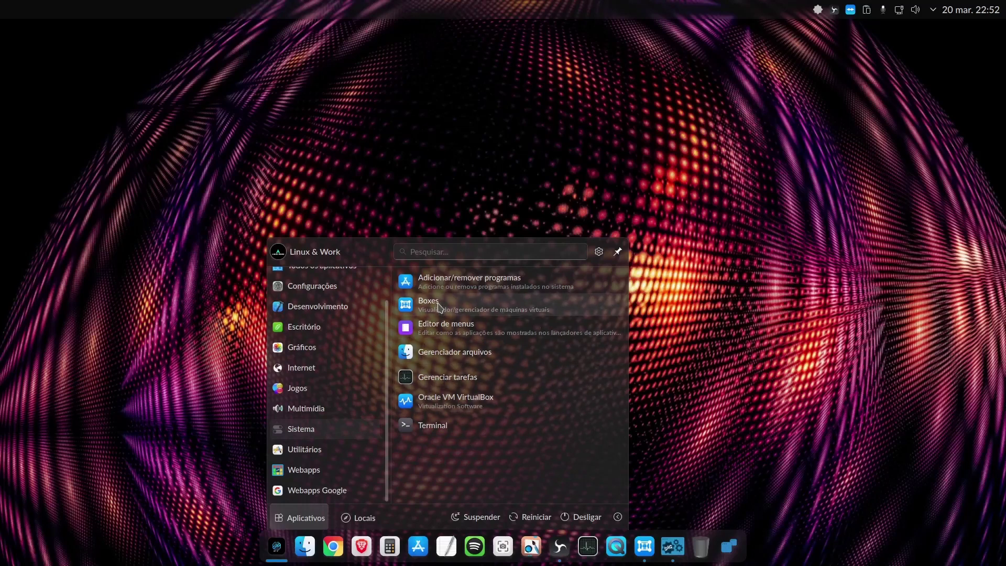
pyautogui.click(329, 308)
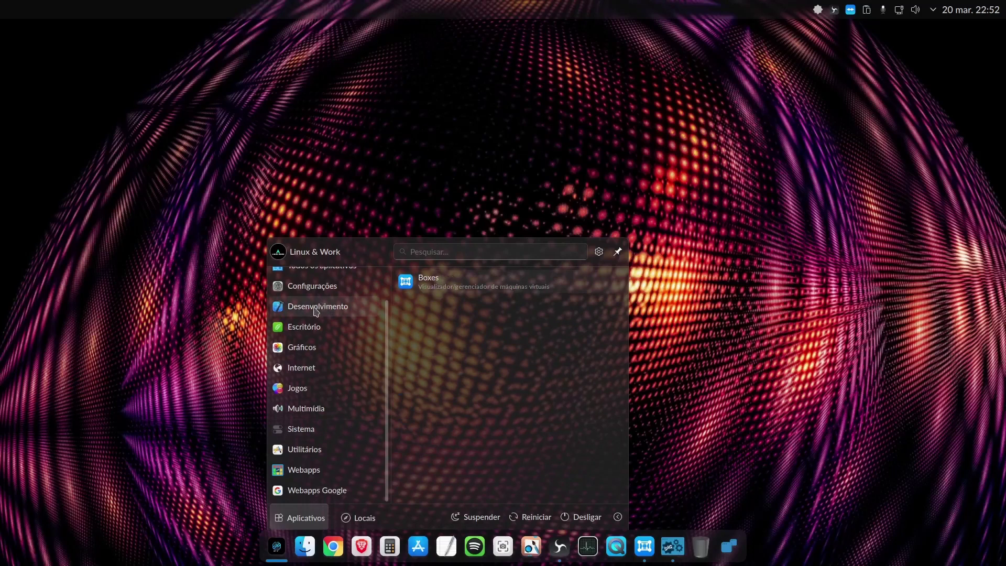
pyautogui.click(330, 292)
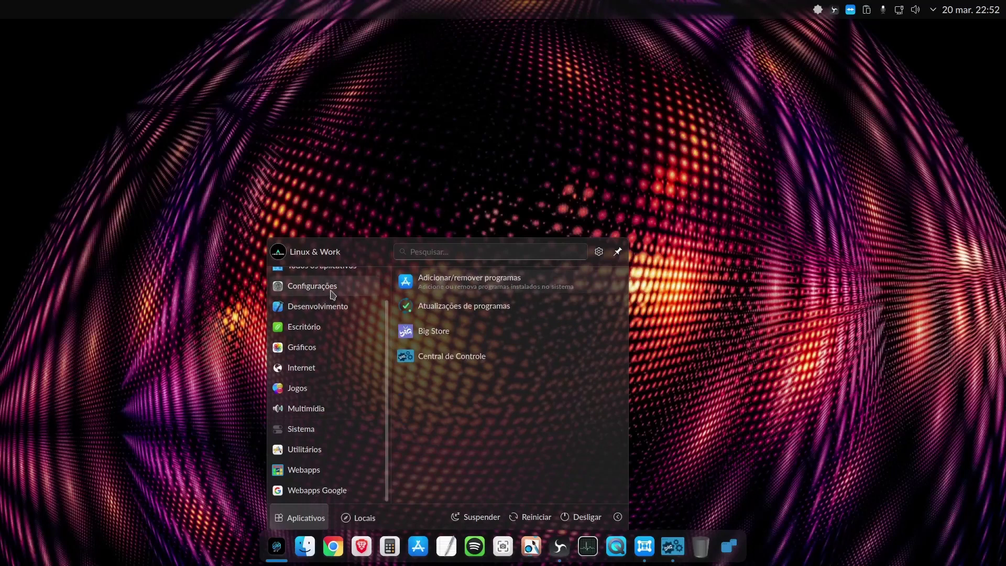
pyautogui.scroll(2, 335, 294)
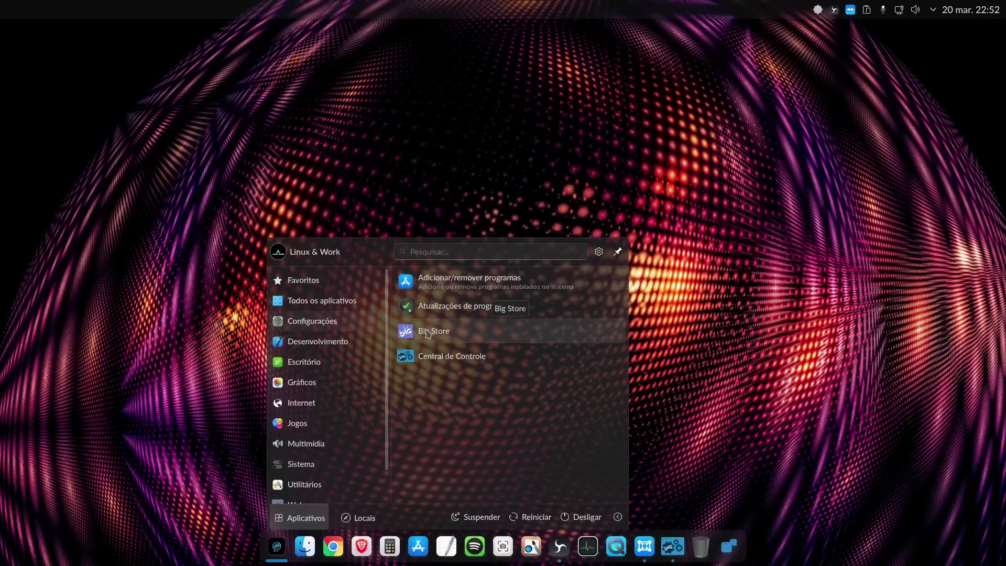
# Open a new Central de Controle window from the launcher, close the older one and look over the Principais page
pyautogui.click(450, 359)
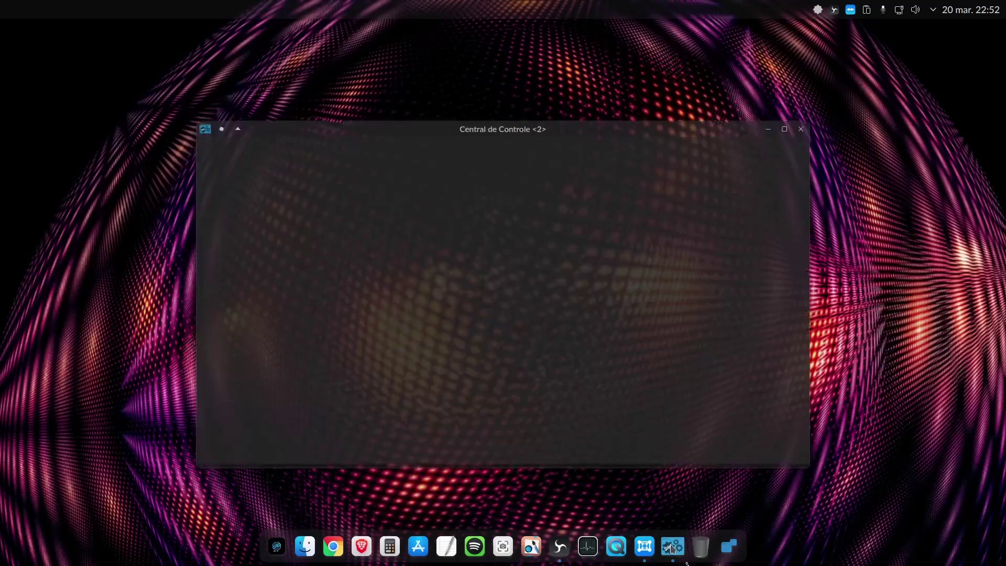
pyautogui.click(672, 548)
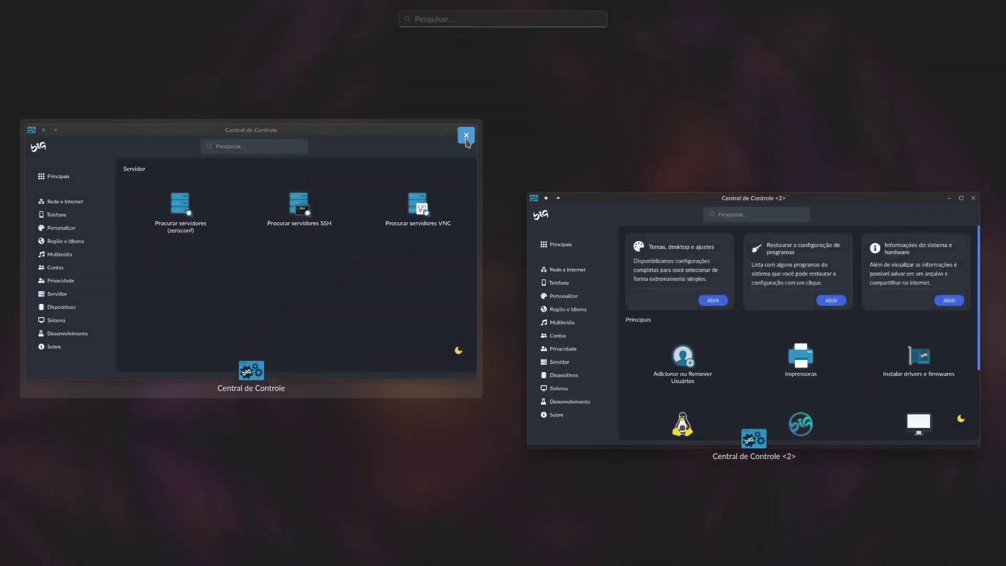
pyautogui.click(467, 134)
pyautogui.click(485, 291)
pyautogui.scroll(-3, 422, 335)
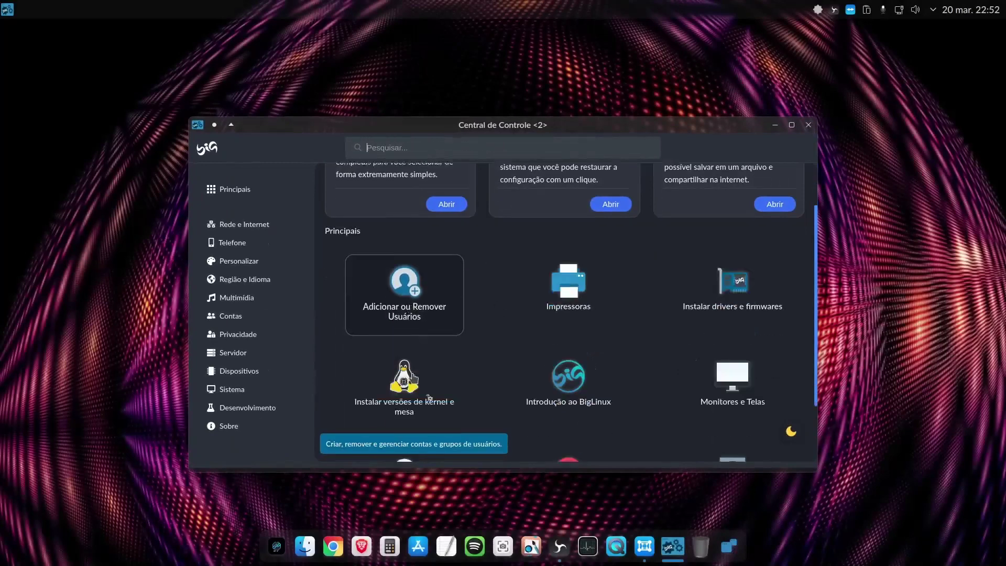
# Browse Central de Controle's categories, including Rede e Internet, Telefone, Personalizar and Dispositivos, and close the window
pyautogui.click(229, 231)
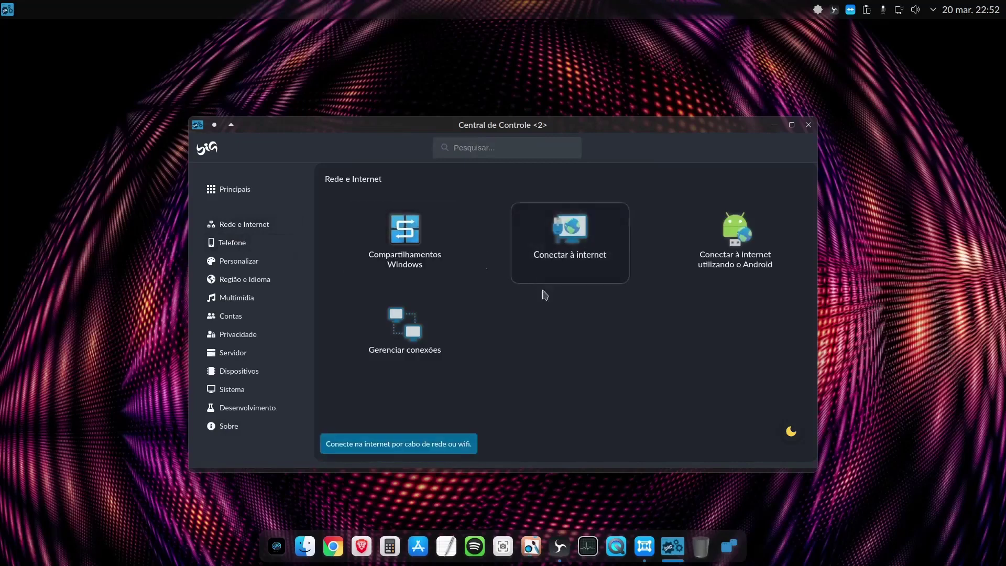
pyautogui.click(224, 247)
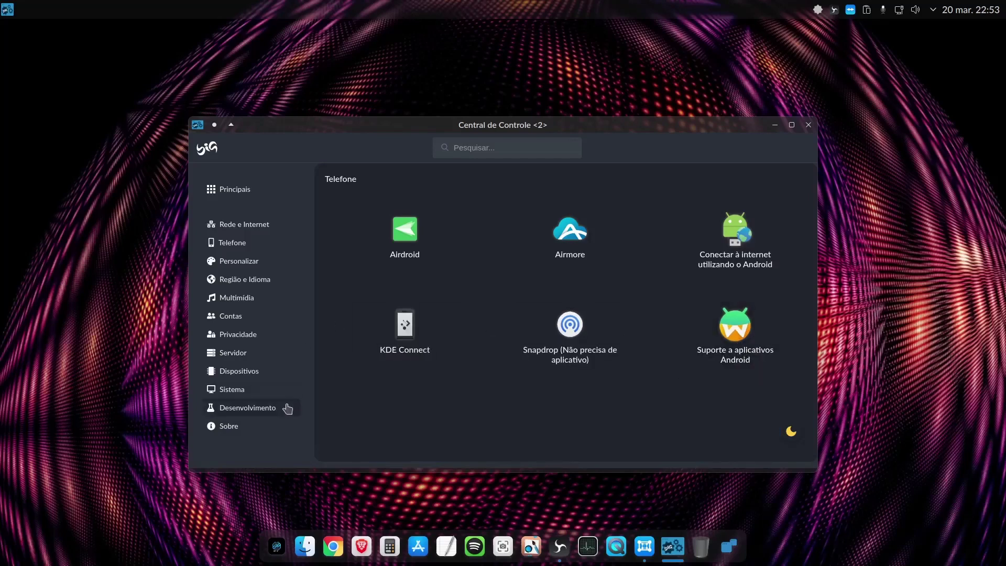
pyautogui.click(233, 317)
pyautogui.click(239, 265)
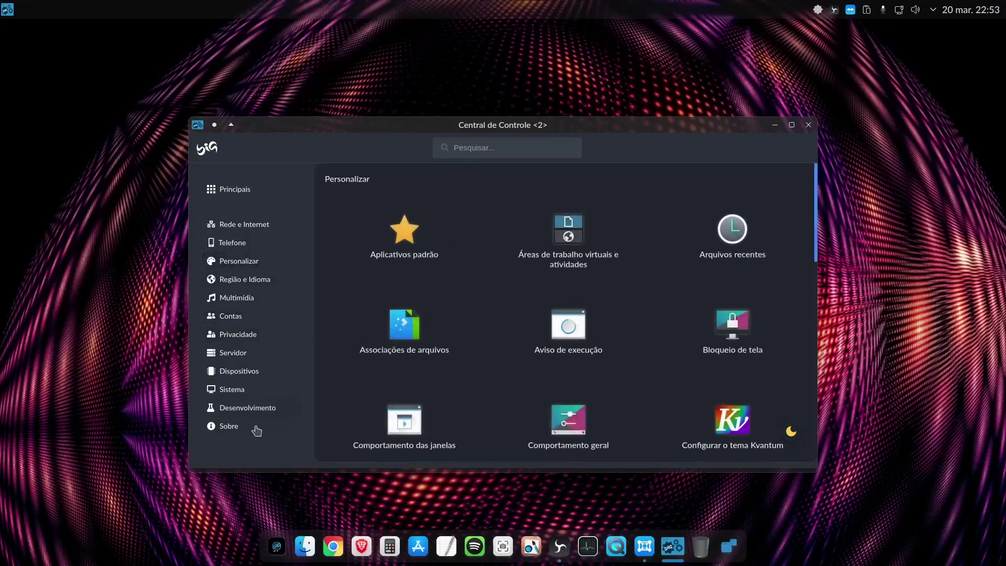
pyautogui.click(231, 388)
pyautogui.click(239, 372)
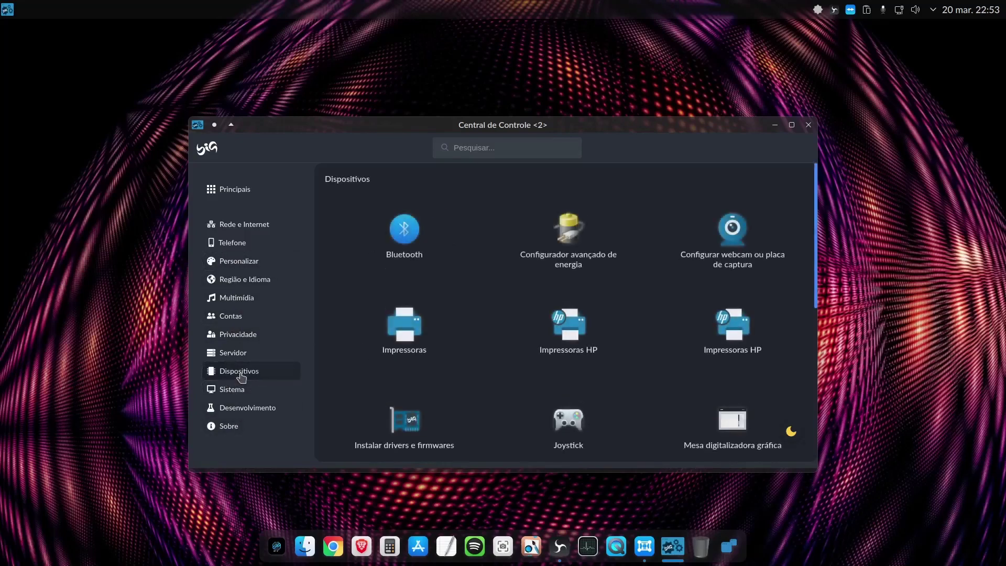
pyautogui.scroll(-6, 414, 396)
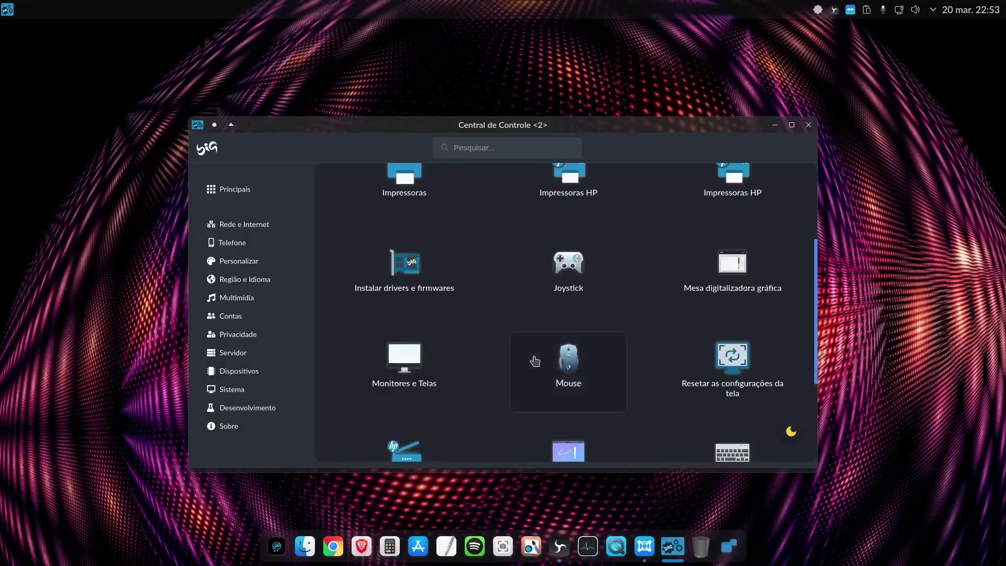
pyautogui.click(809, 125)
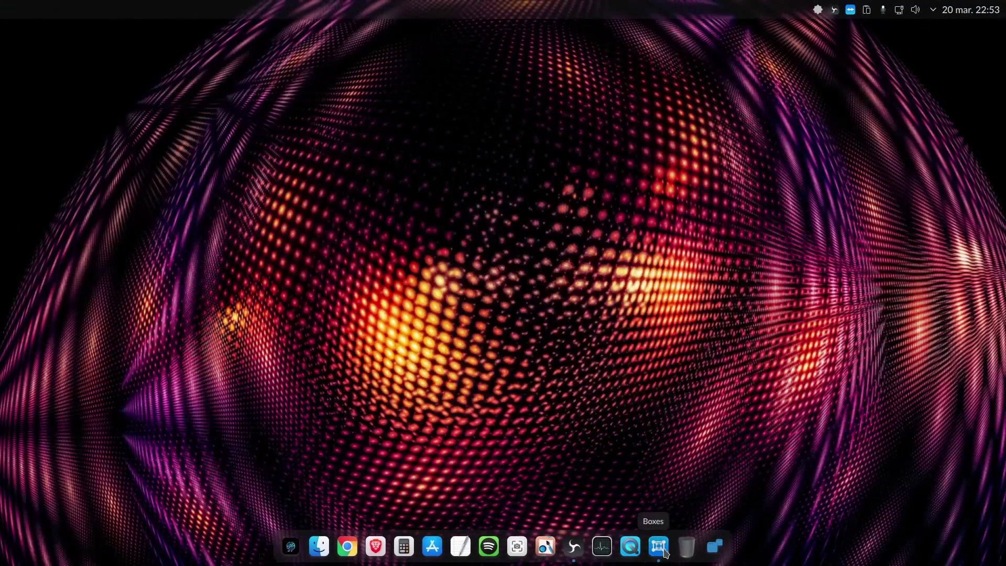
# Switch back to the Manjaro virtual machine in Boxes and review its launcher's Utilitários category
pyautogui.click(645, 546)
pyautogui.click(140, 525)
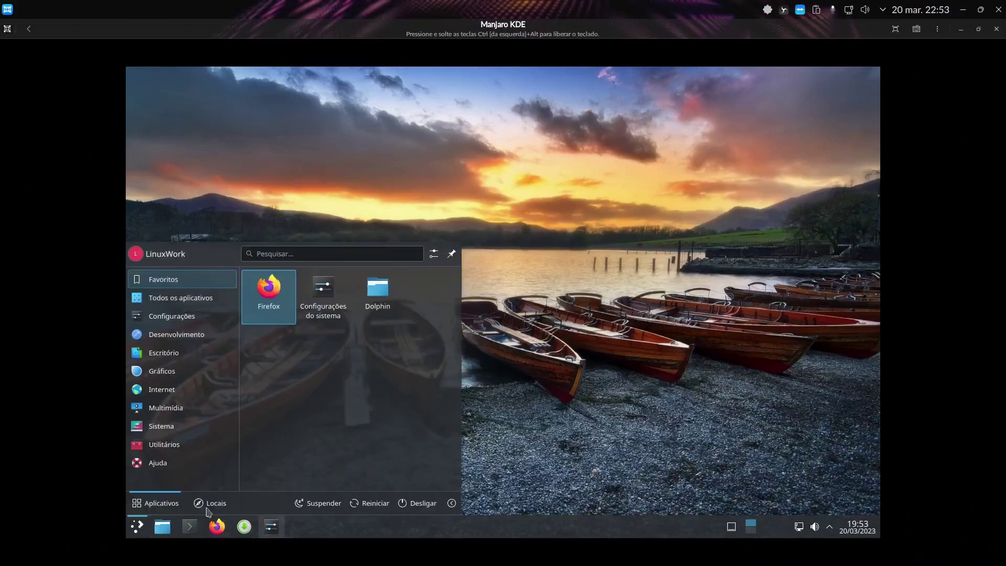
pyautogui.click(139, 528)
pyautogui.moveTo(179, 470)
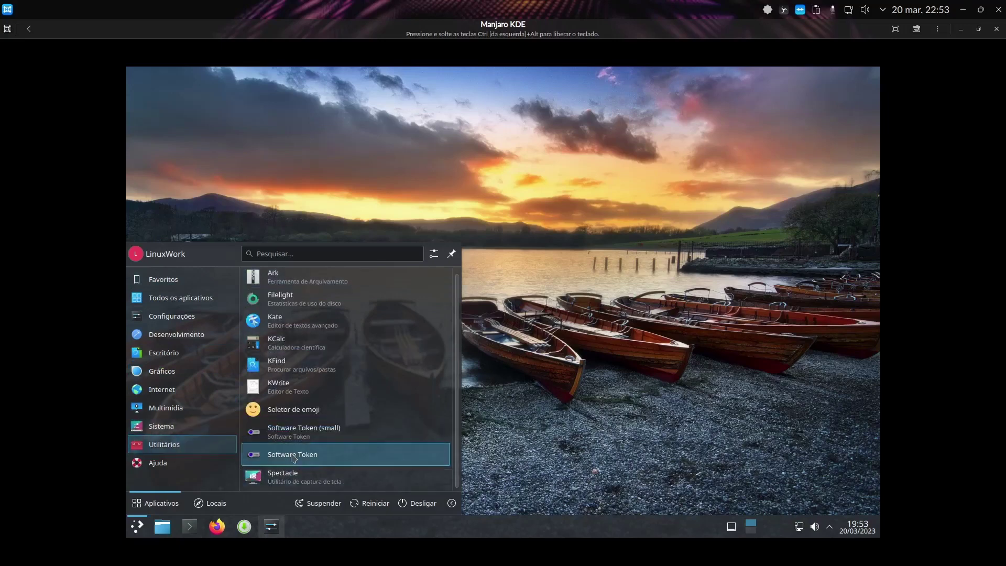
pyautogui.click(511, 308)
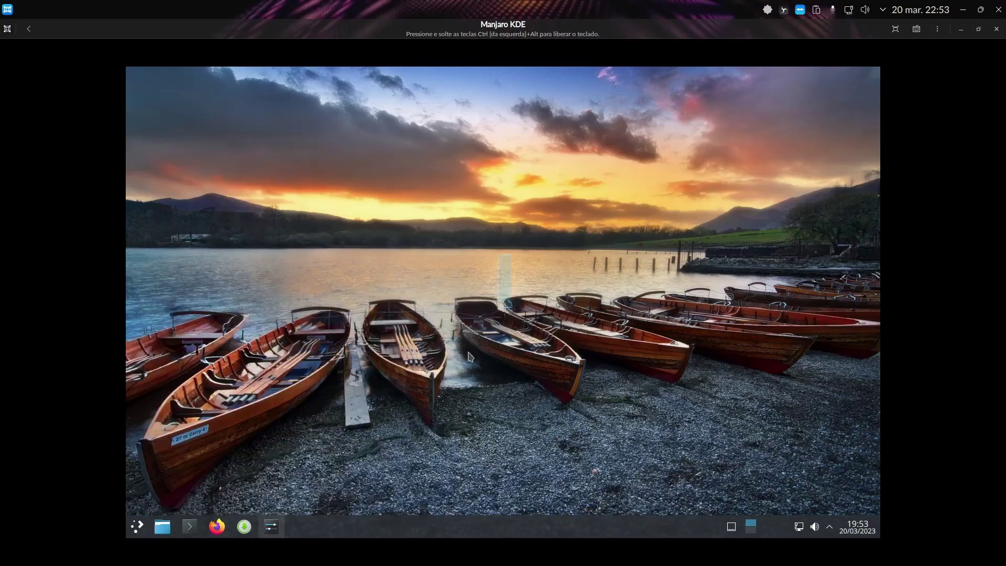
# Restore down and minimise the Manjaro virtual machine window, and look through the Webapps category in the BigLinux launcher
pyautogui.click(979, 29)
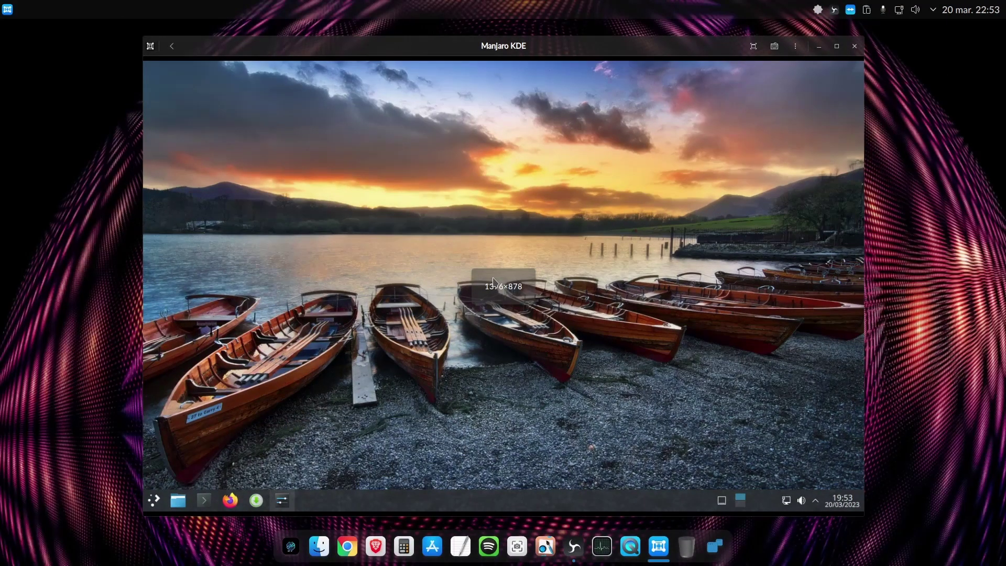
pyautogui.click(820, 46)
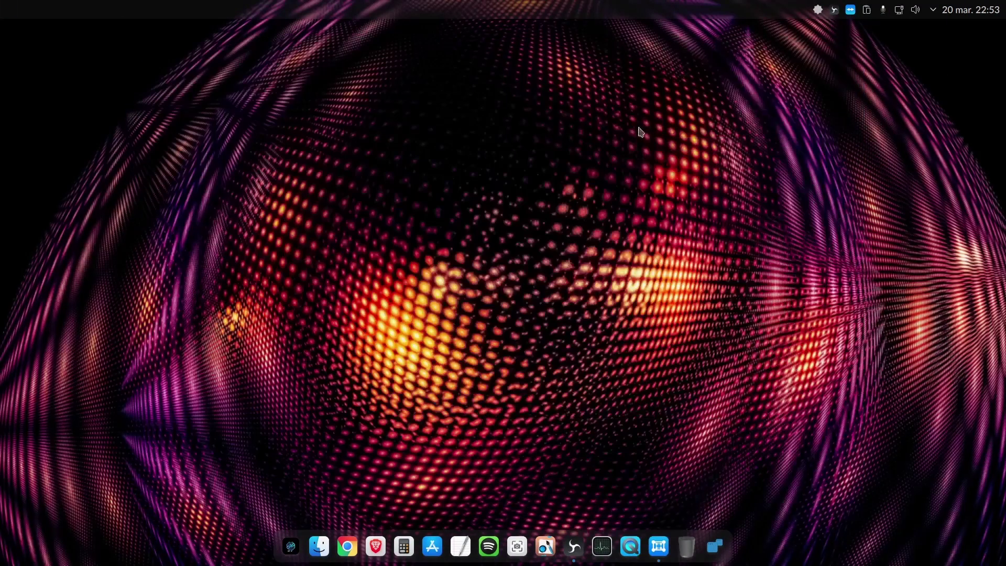
pyautogui.click(291, 546)
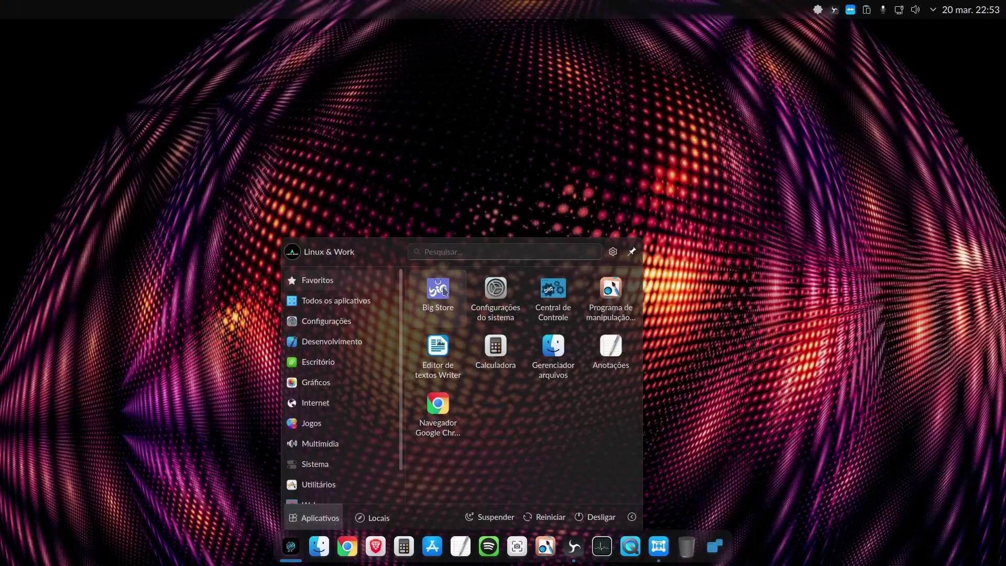
pyautogui.scroll(-1, 325, 398)
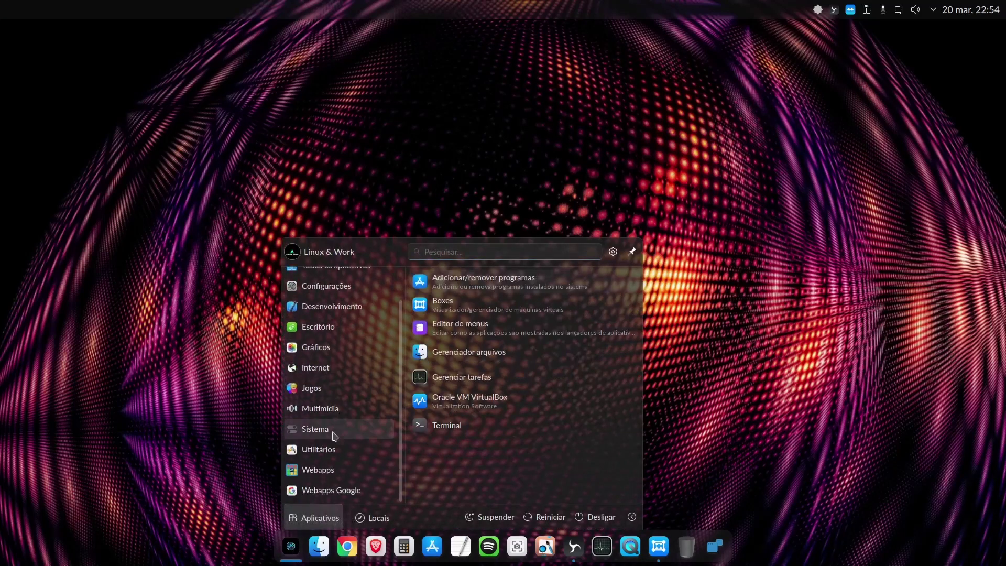
pyautogui.moveTo(360, 484)
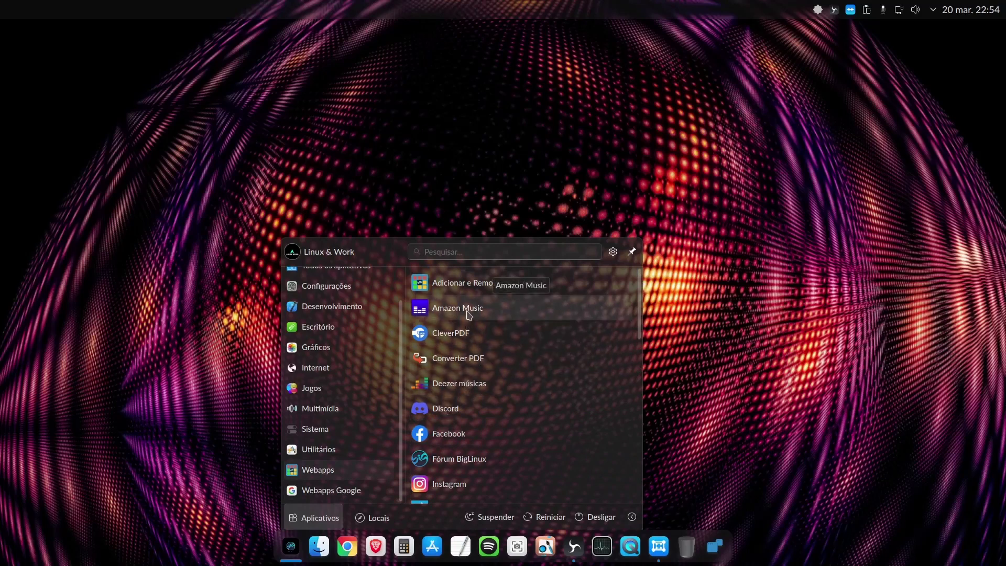
pyautogui.scroll(-5, 463, 377)
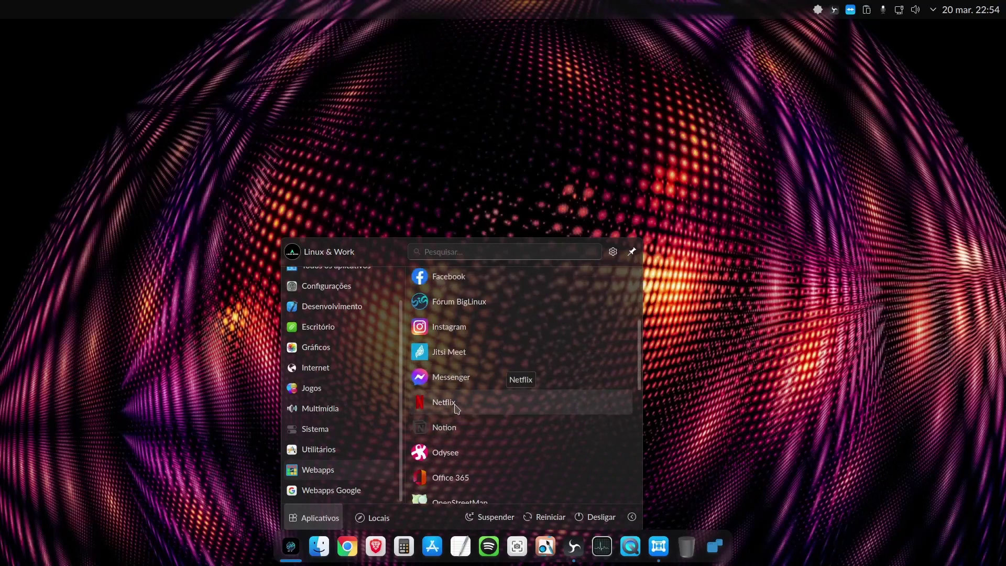
pyautogui.scroll(-5, 465, 453)
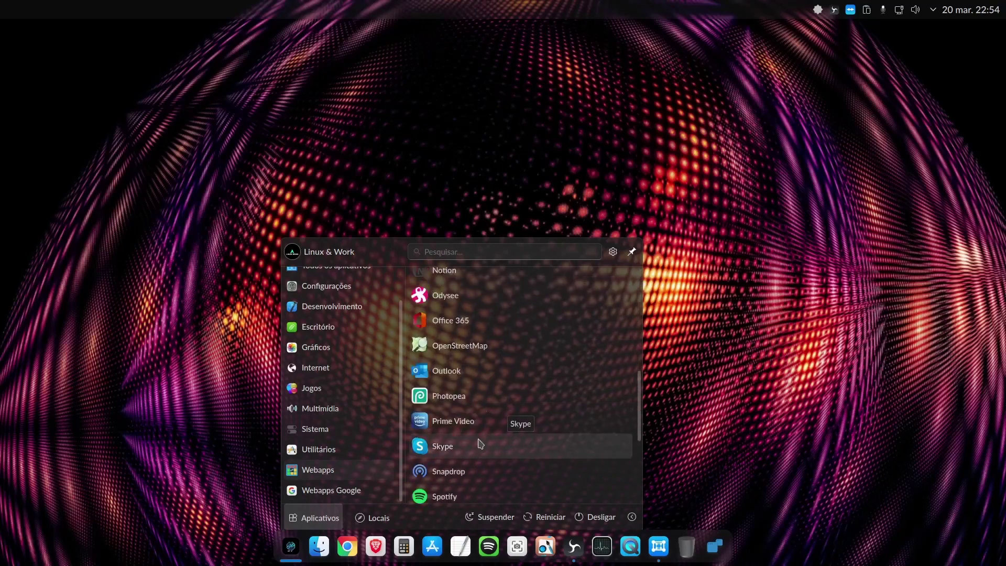
pyautogui.scroll(-5, 481, 446)
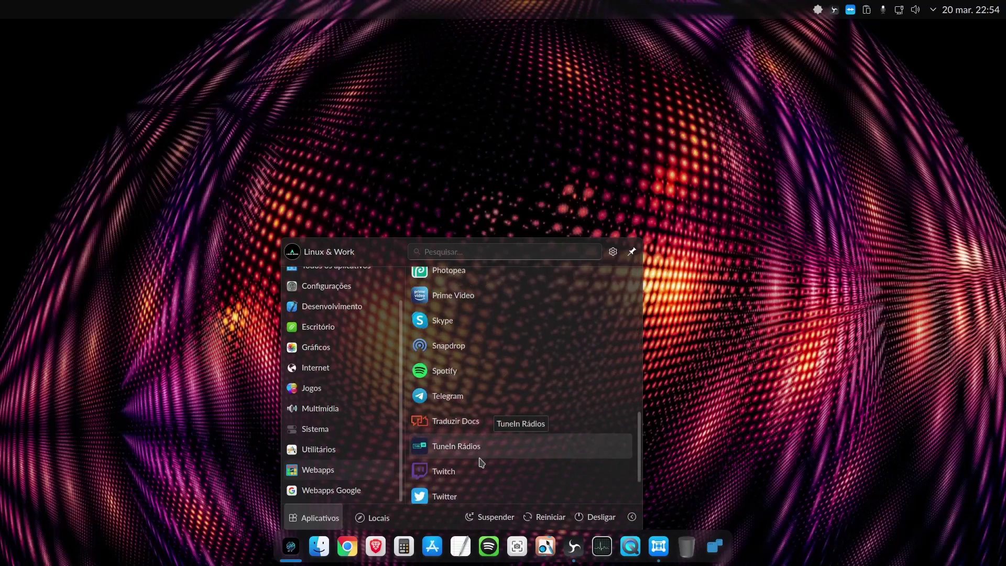
pyautogui.scroll(-1, 465, 488)
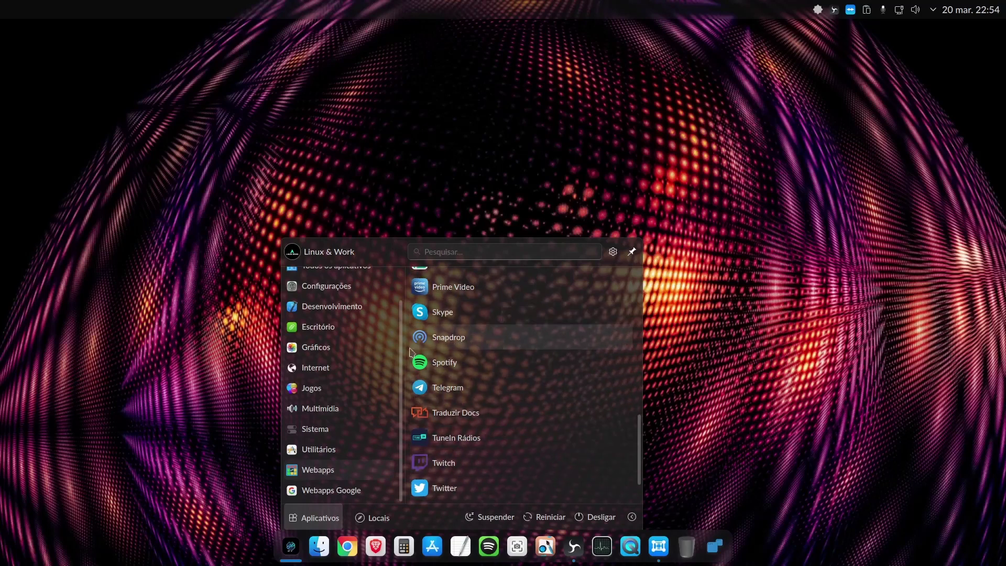
# Look through the launcher's Webapps Google category, open the Keep web app and close its window
pyautogui.scroll(-4, 446, 380)
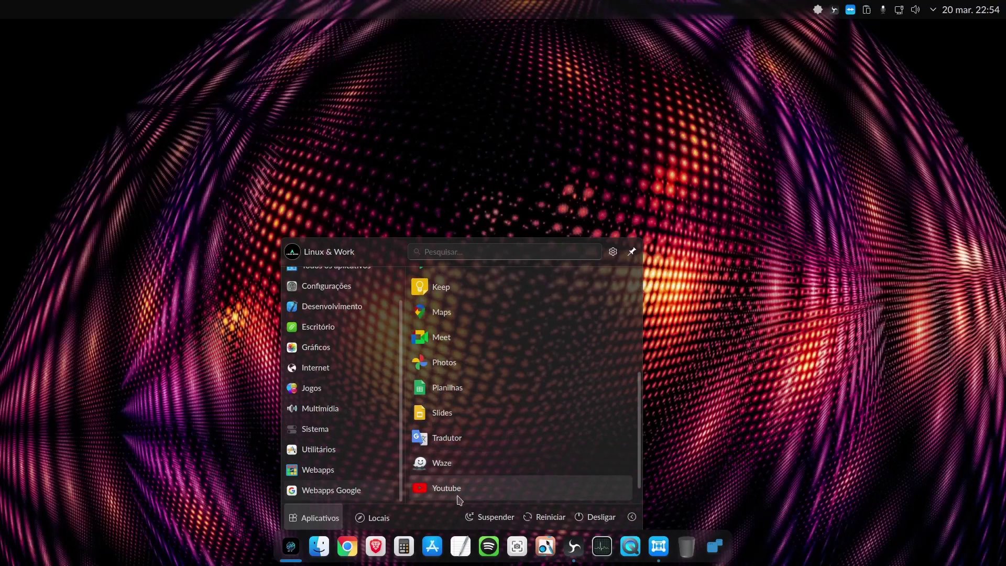
pyautogui.scroll(-1, 459, 498)
pyautogui.scroll(2, 457, 413)
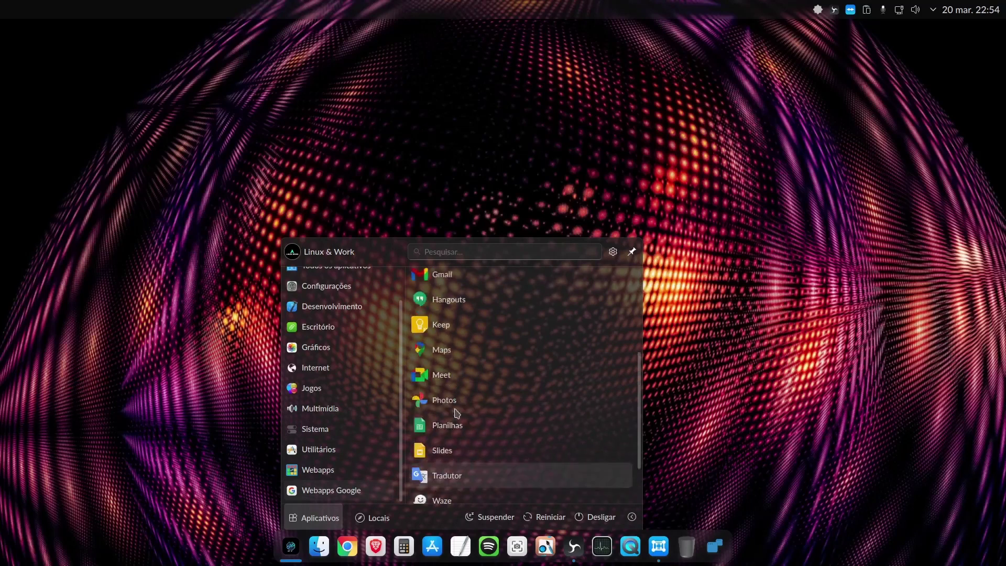
pyautogui.scroll(1, 459, 420)
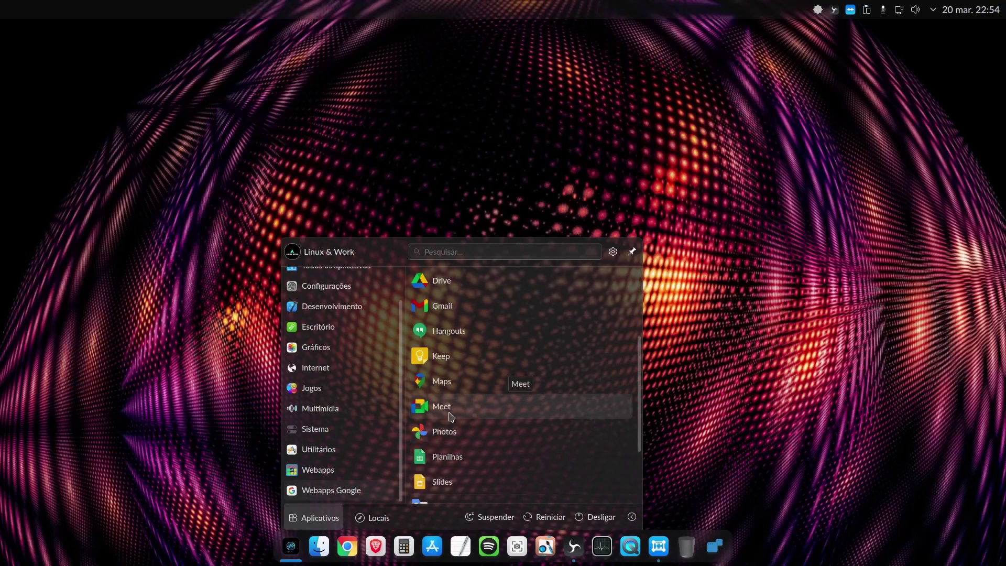
pyautogui.scroll(1, 450, 417)
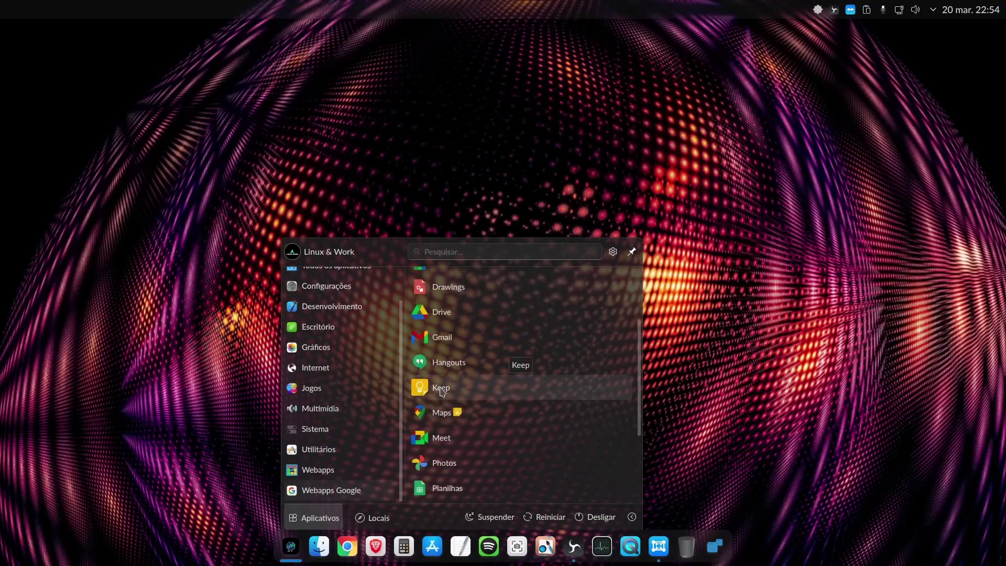
pyautogui.click(441, 389)
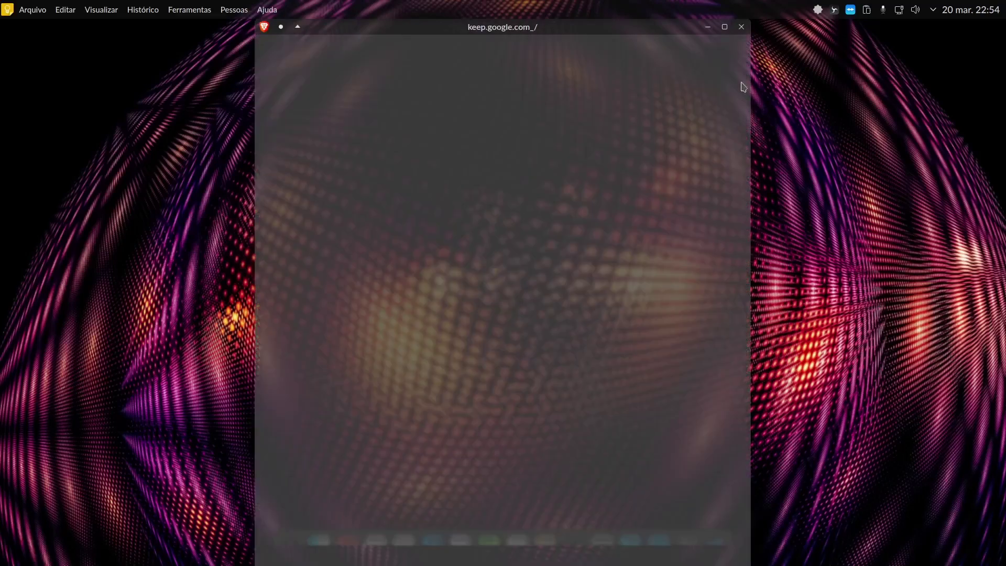
pyautogui.click(741, 27)
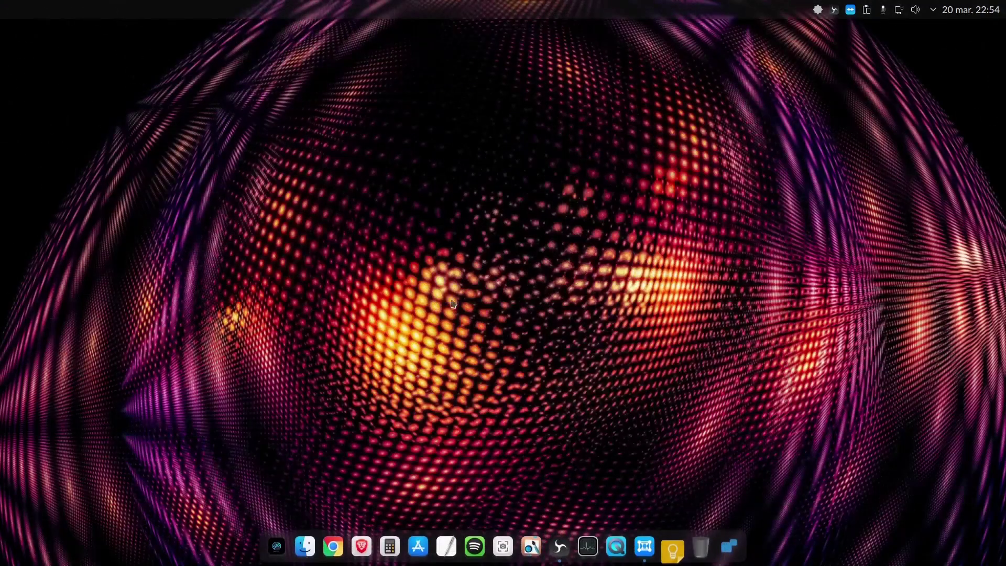